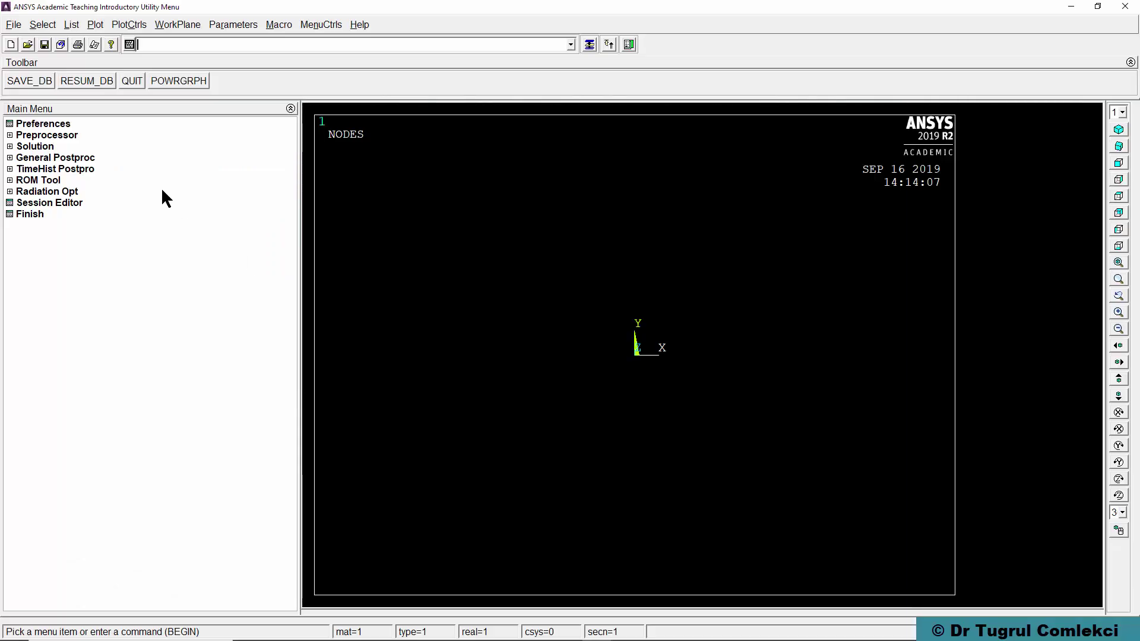
Step: Add LINK180 (3D finite strain link) as element type 1
click(27, 136)
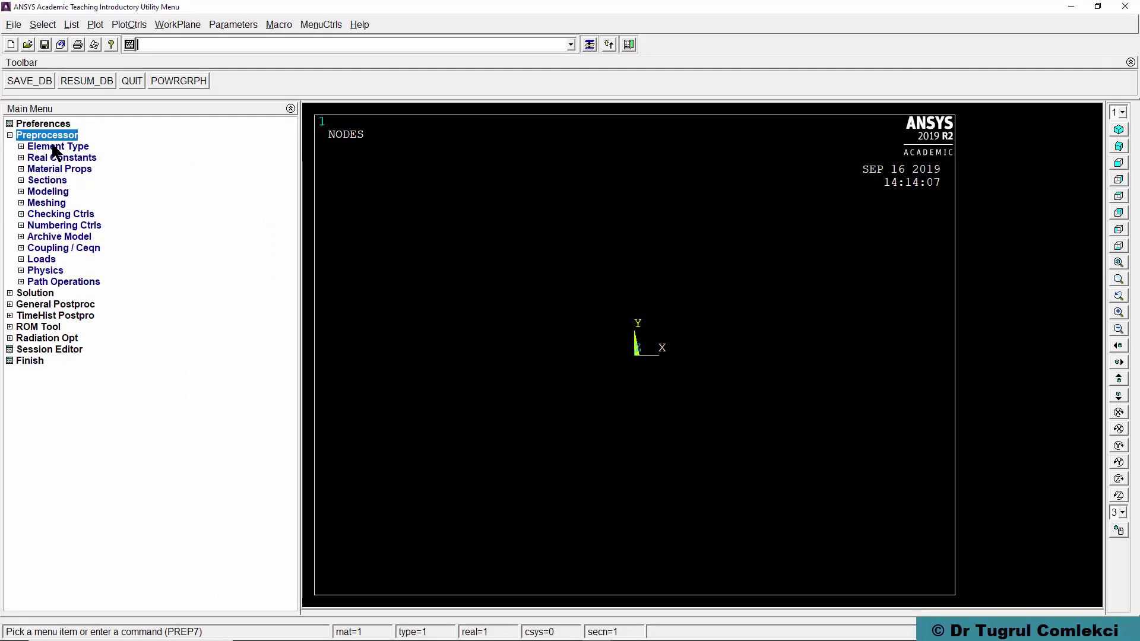
click(56, 147)
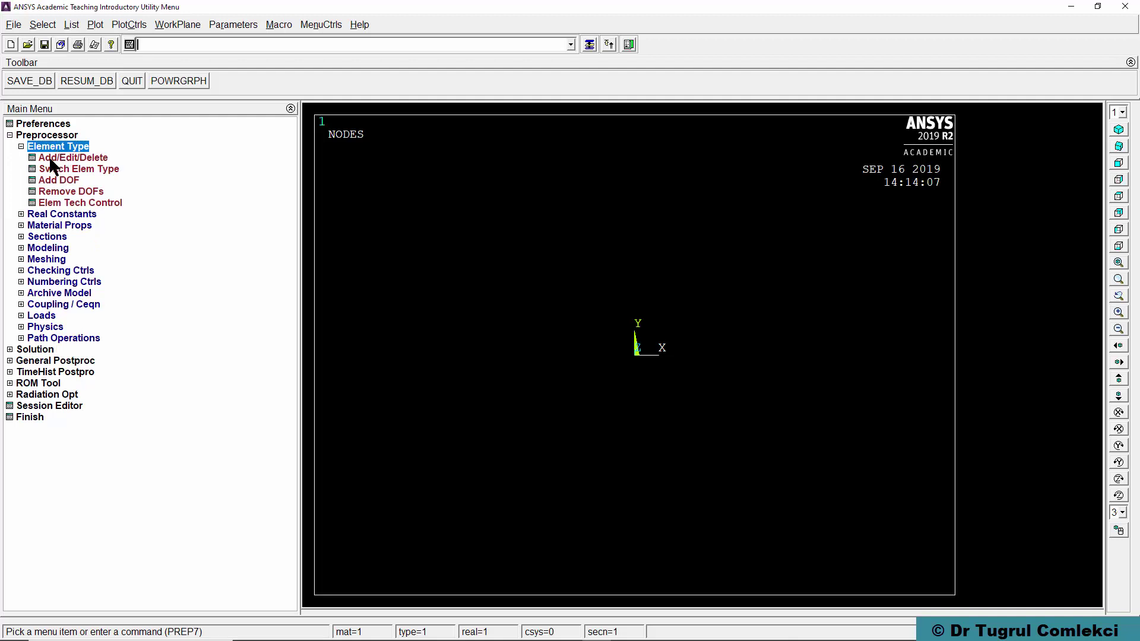
click(61, 158)
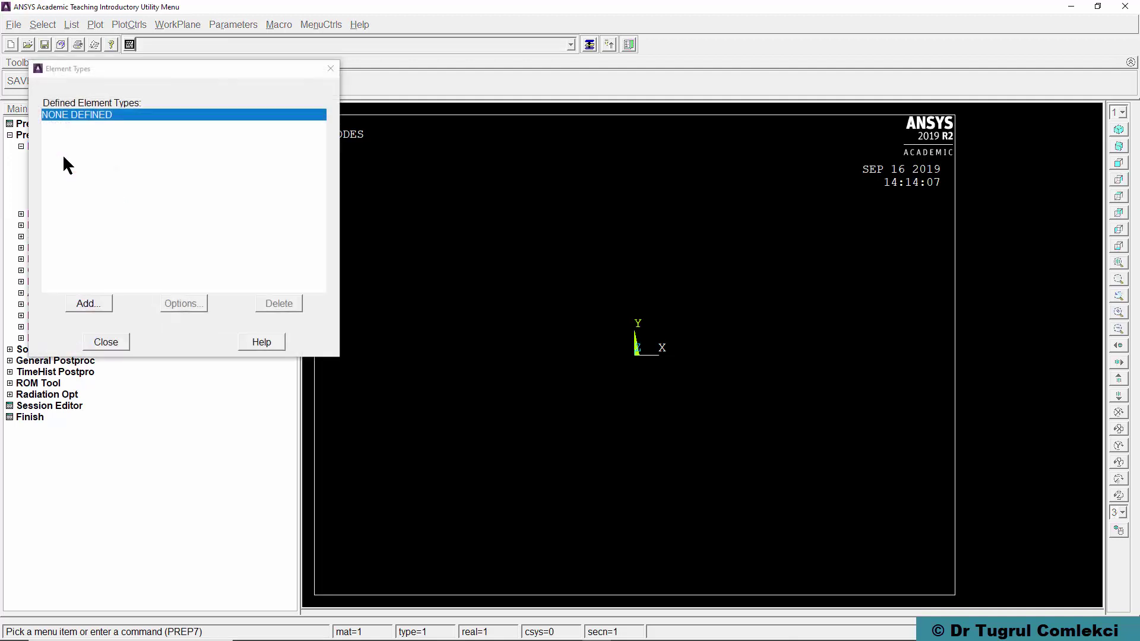
click(82, 302)
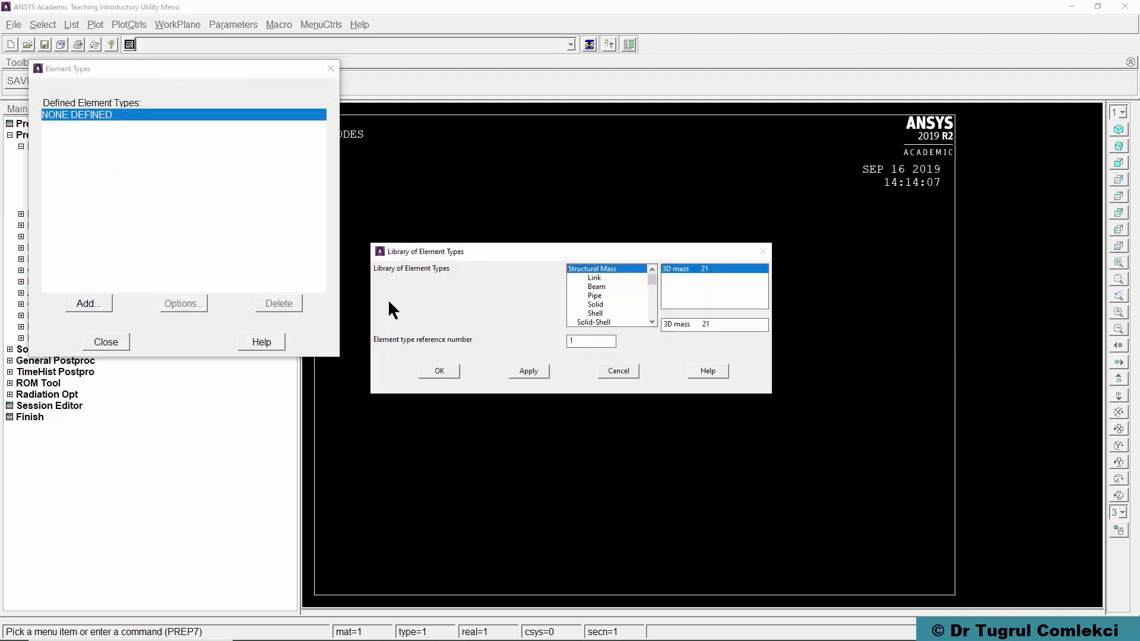
click(595, 277)
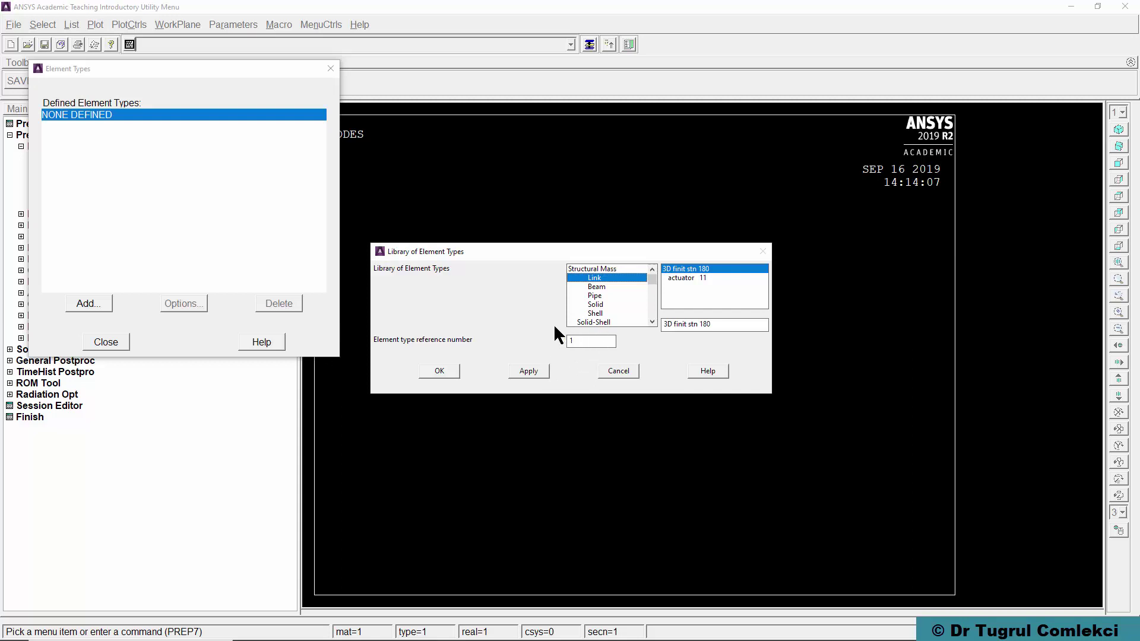
click(431, 372)
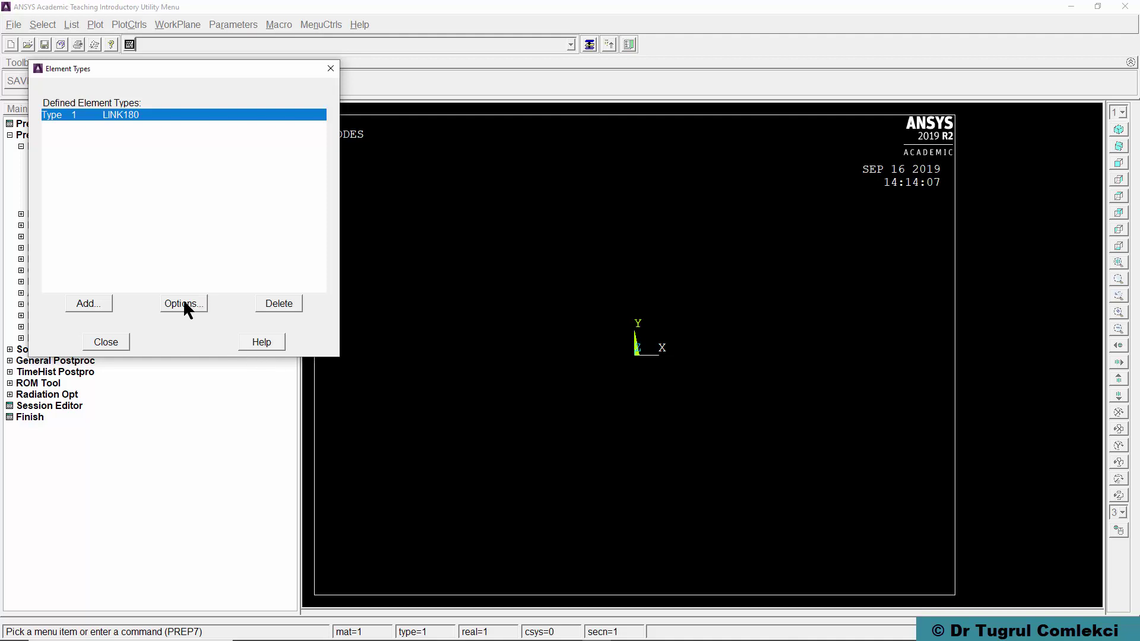
click(109, 341)
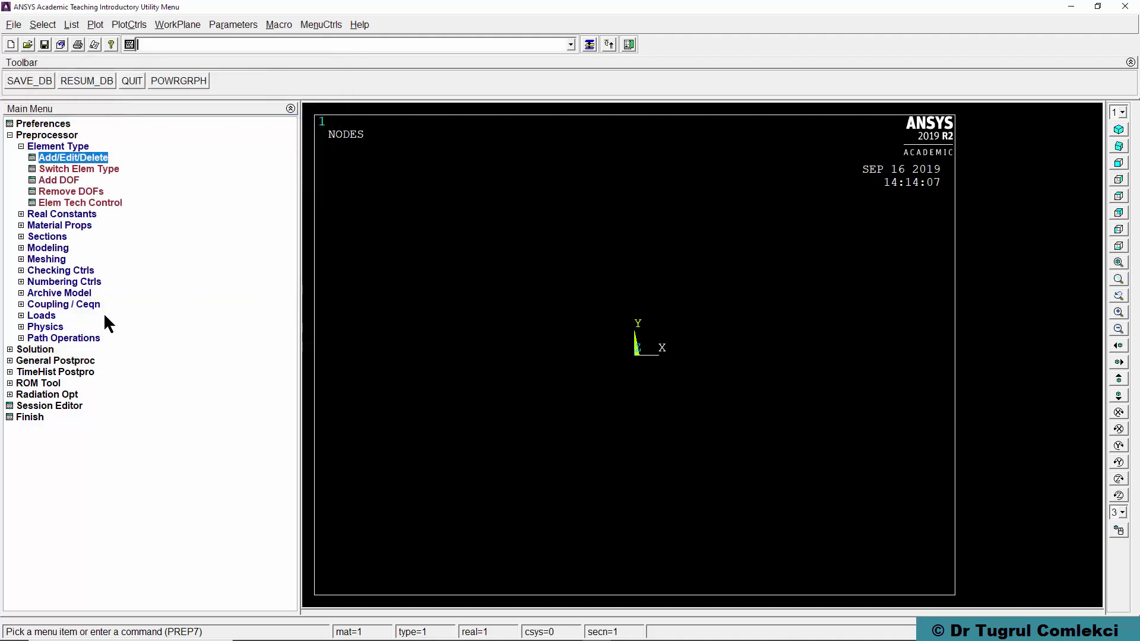
Step: Create link section ID 1 named 'rect' with a link area of 400
click(22, 237)
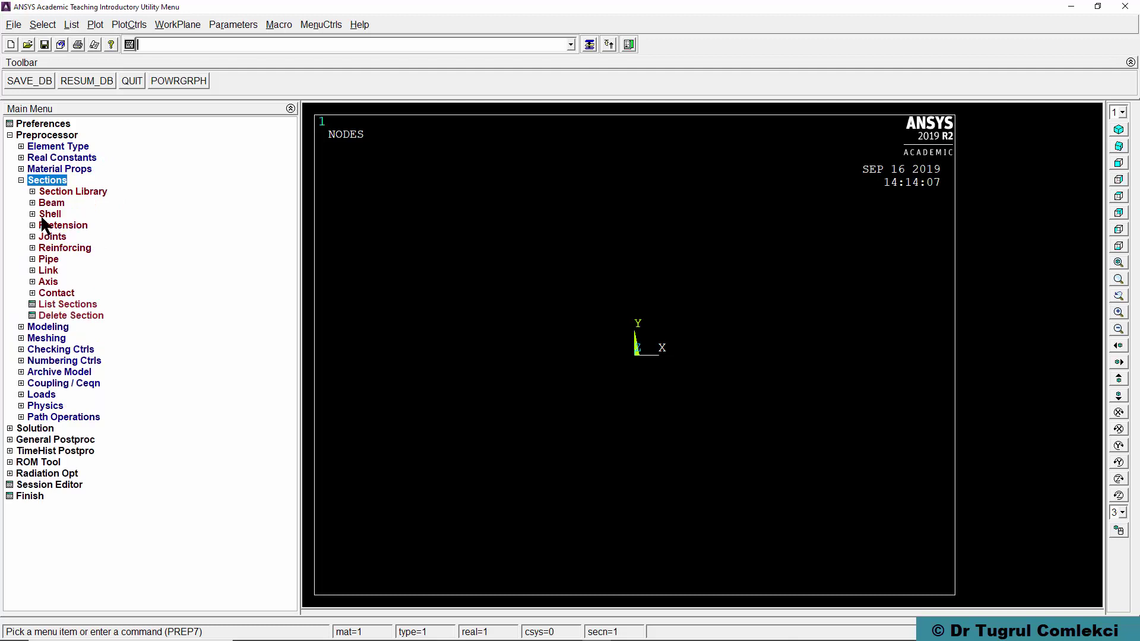
click(51, 271)
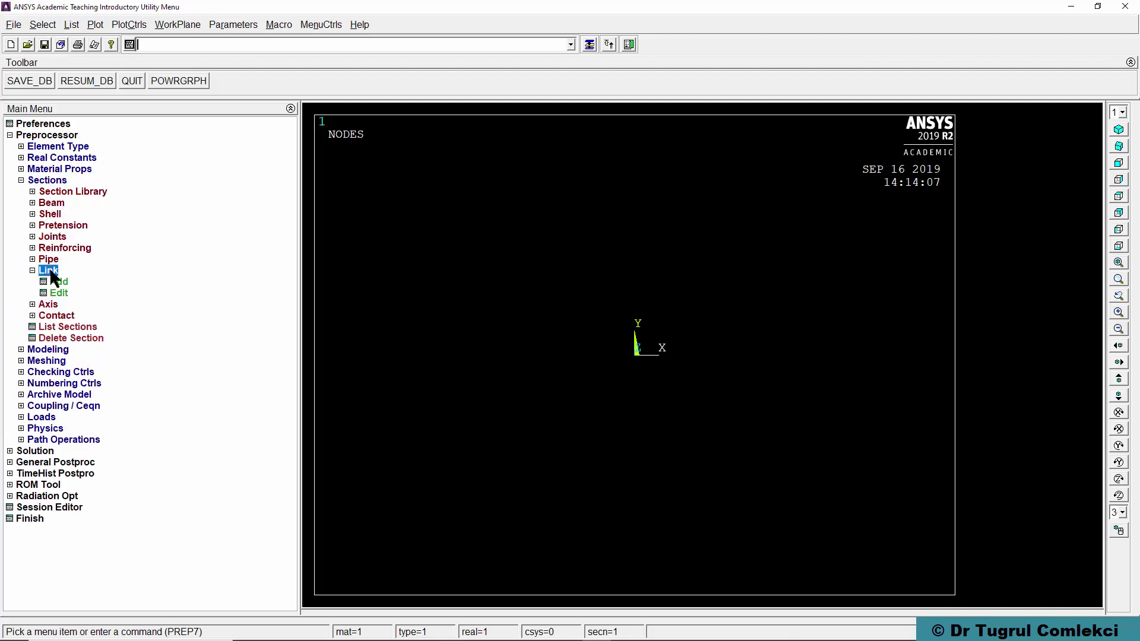
double_click(59, 282)
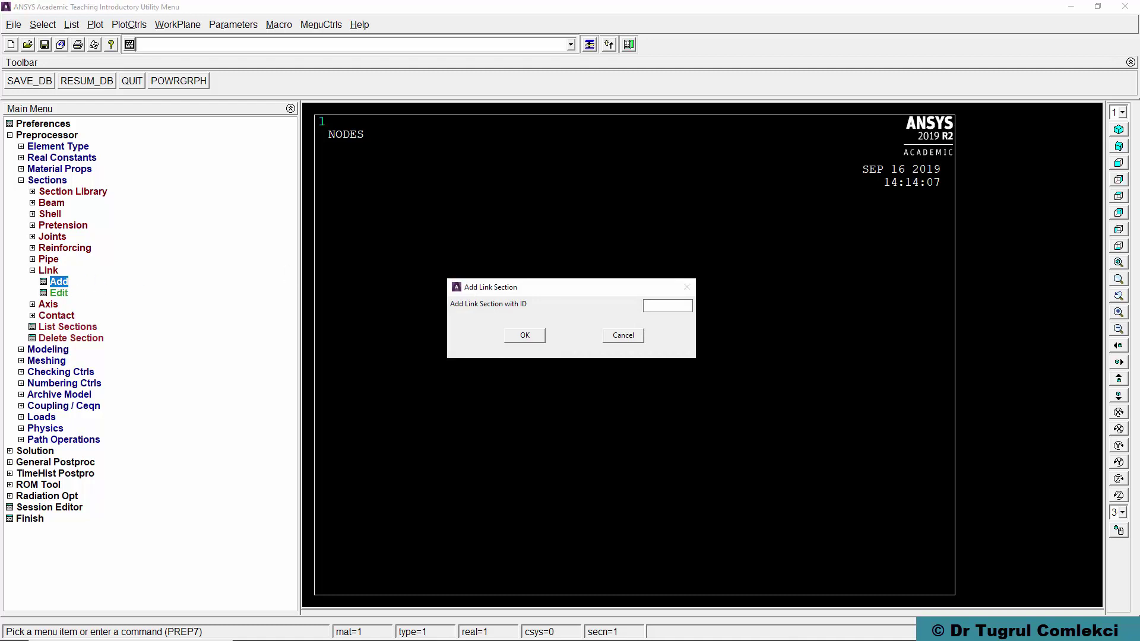
text(1)
click(519, 333)
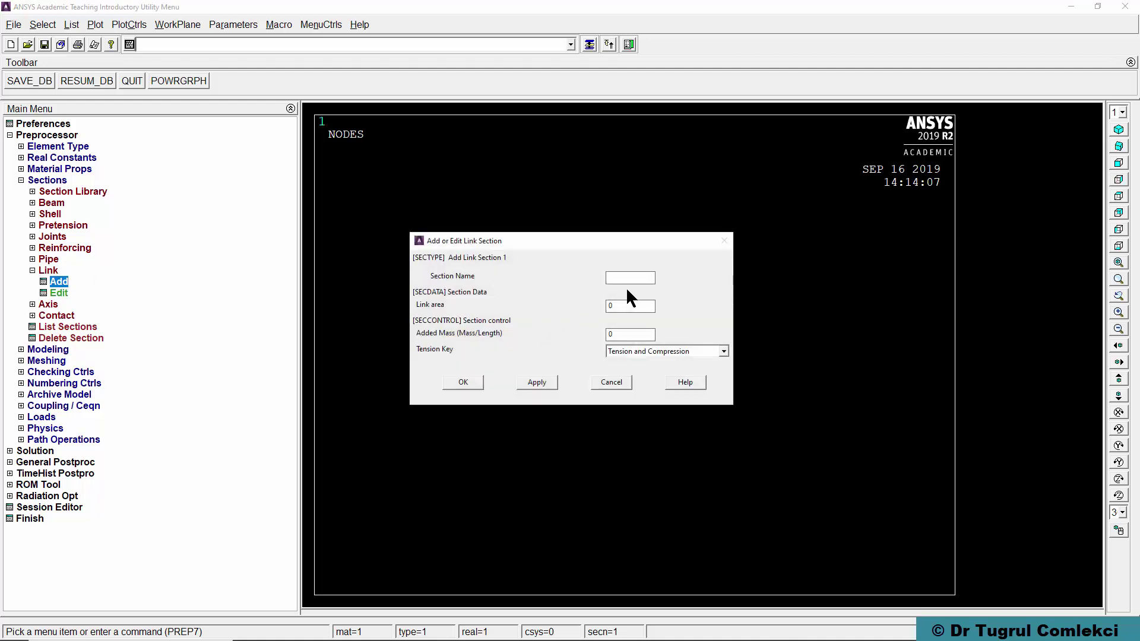
text(rect)
key(BackSpace)
click(464, 383)
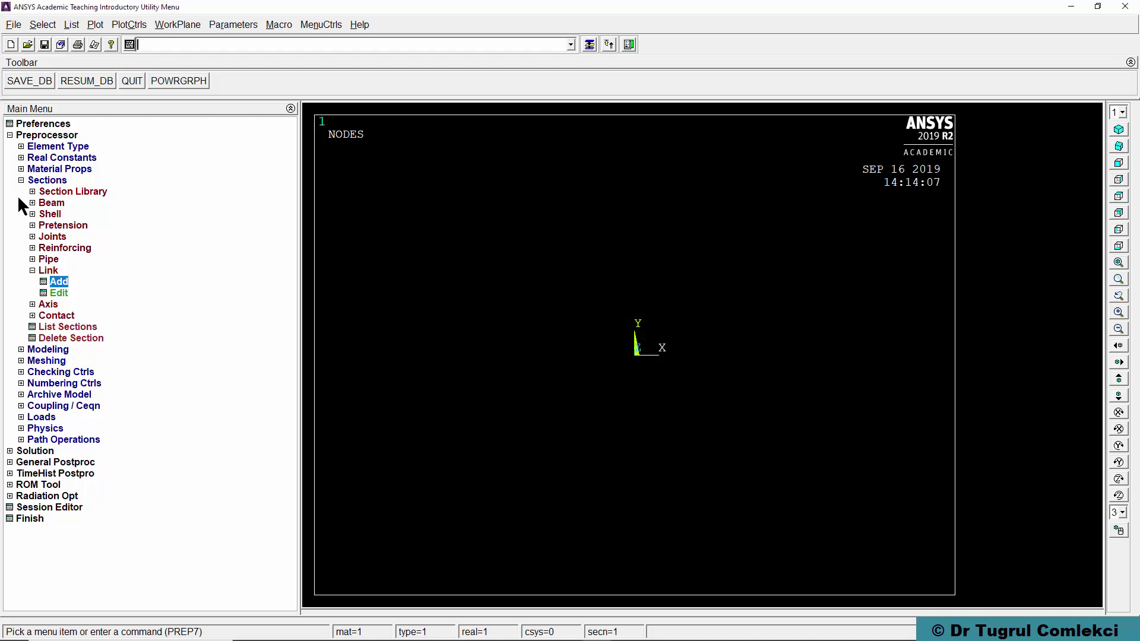
Step: Enter EX 207000 and PRXY 0.3 as material 1's linear isotropic elastic properties
click(40, 170)
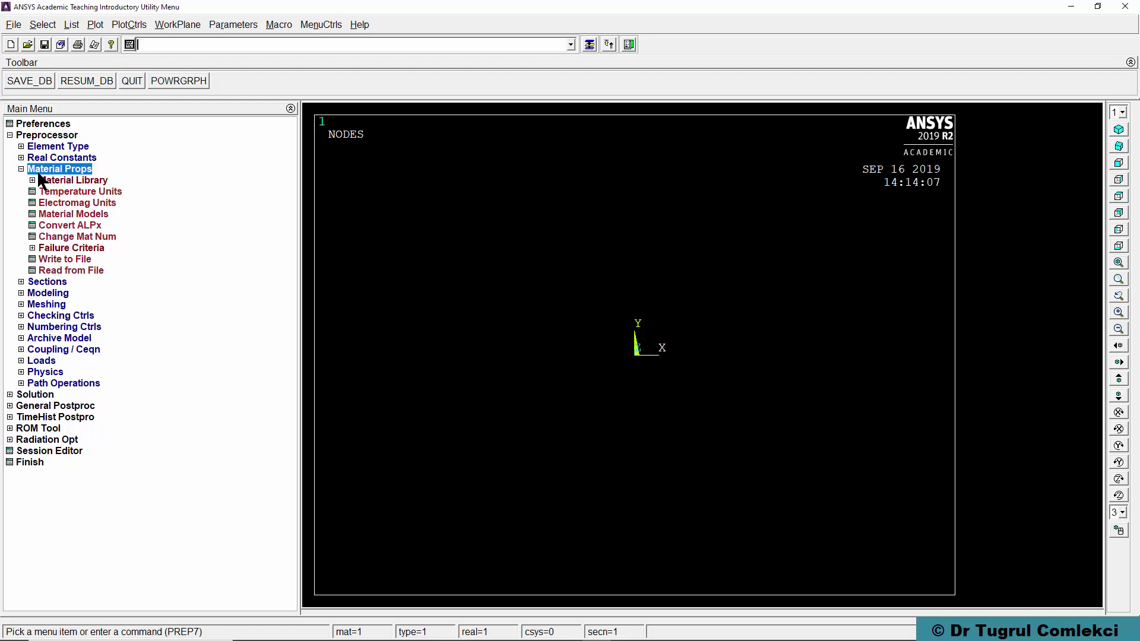
click(62, 214)
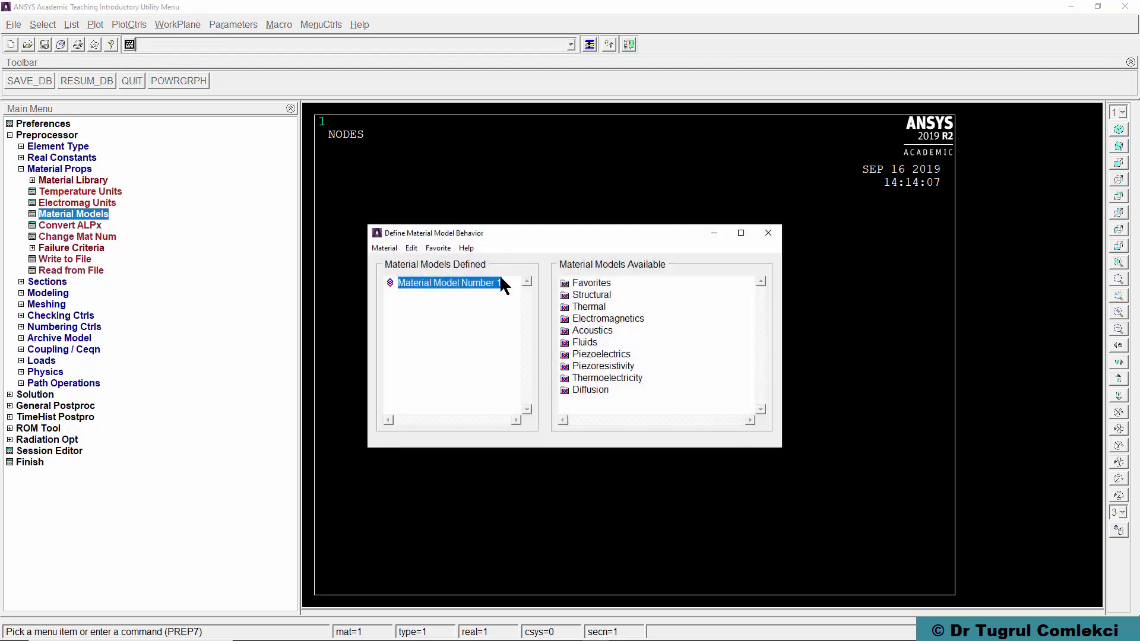
double_click(611, 295)
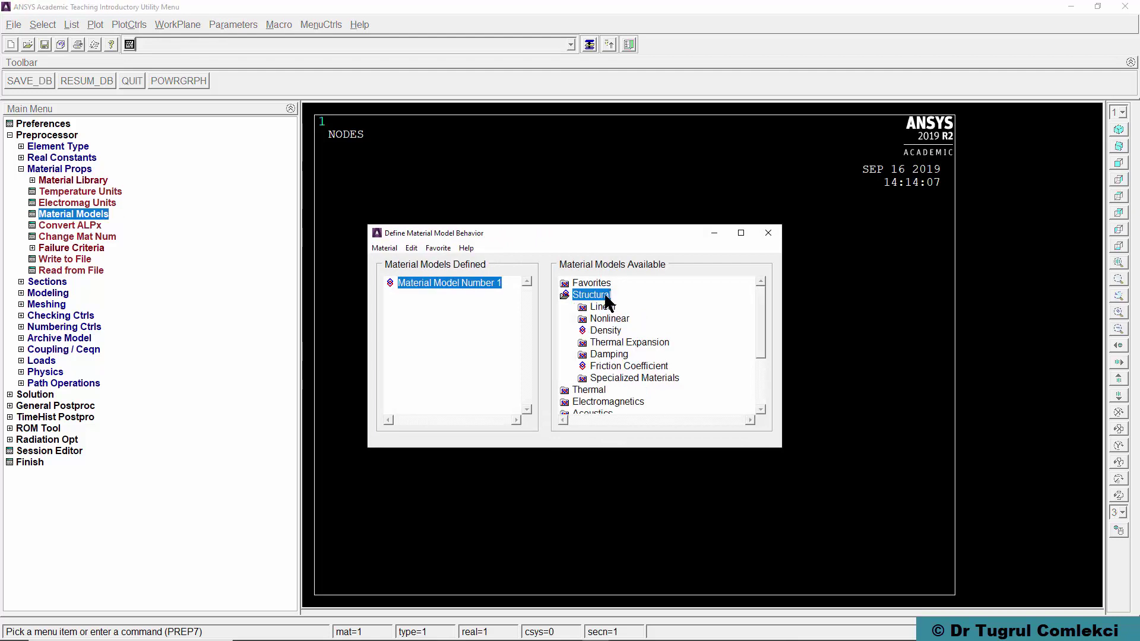
double_click(606, 306)
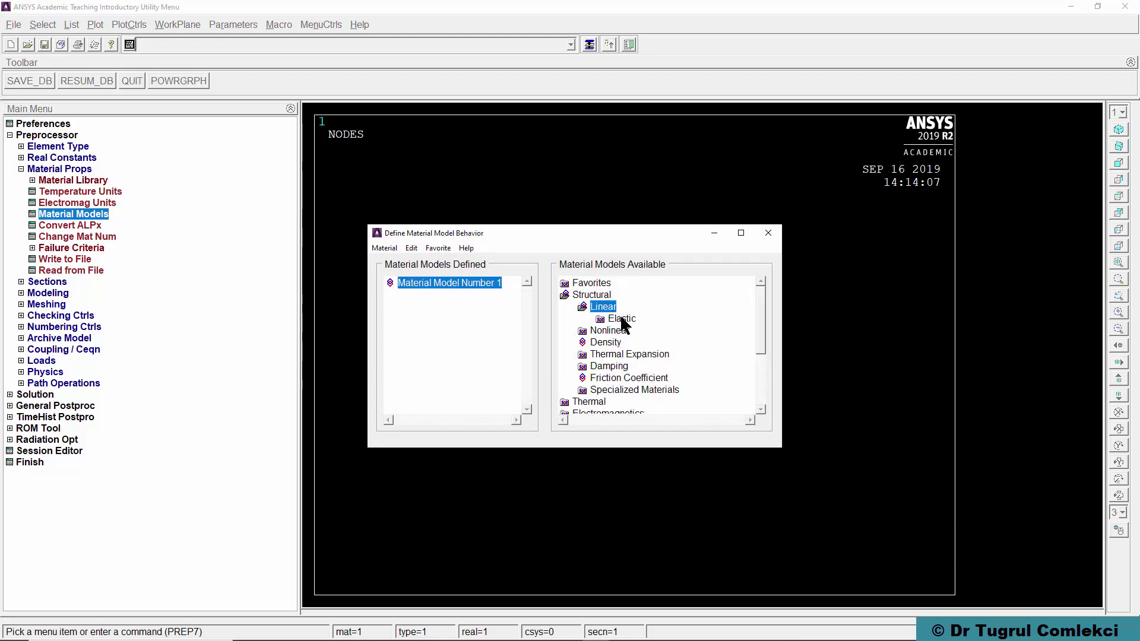
double_click(623, 319)
double_click(648, 330)
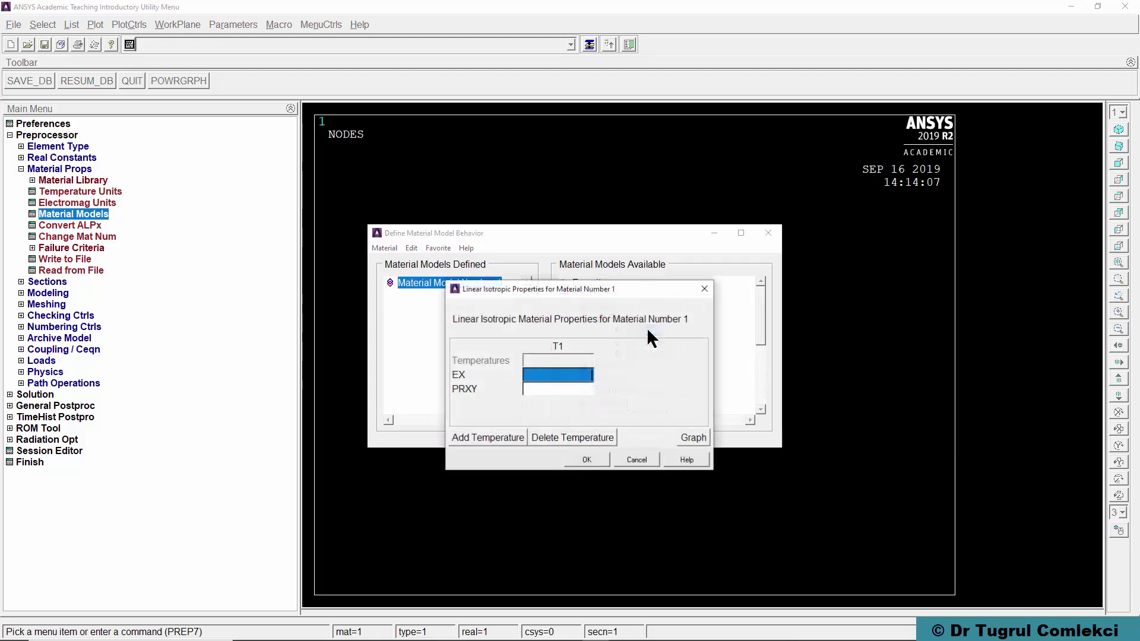
text(2)
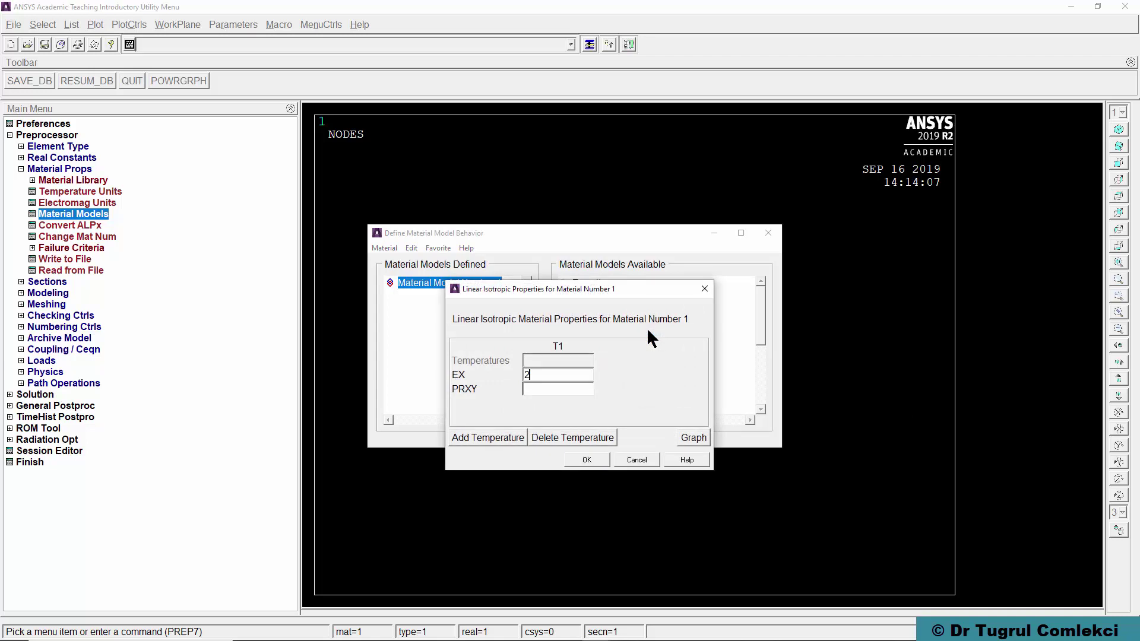
text(07000)
click(575, 387)
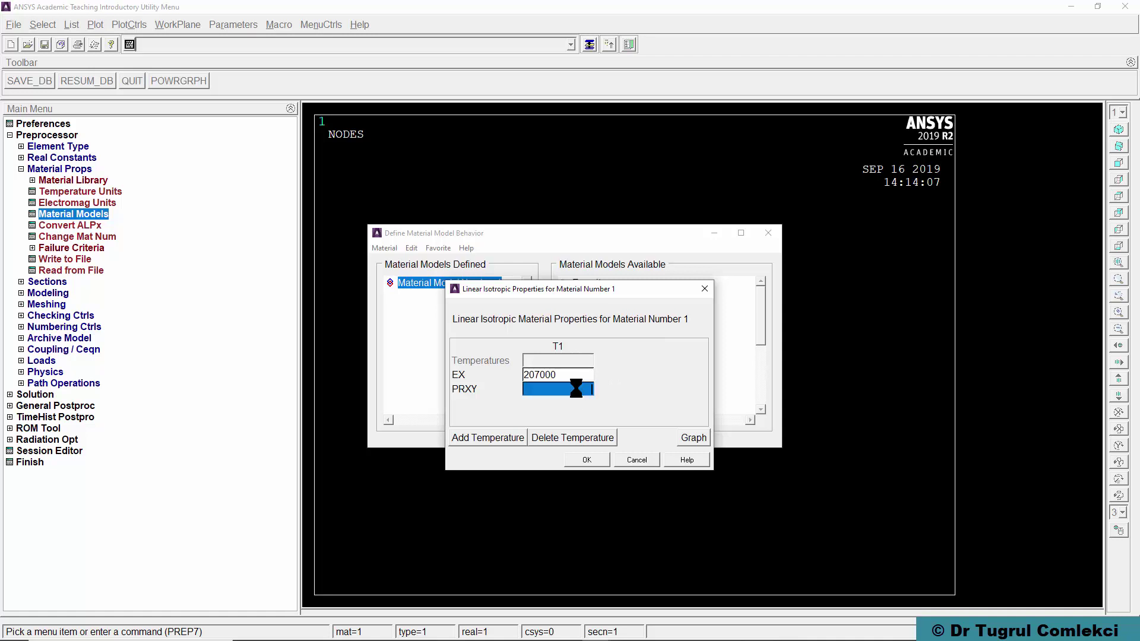
text(0.3)
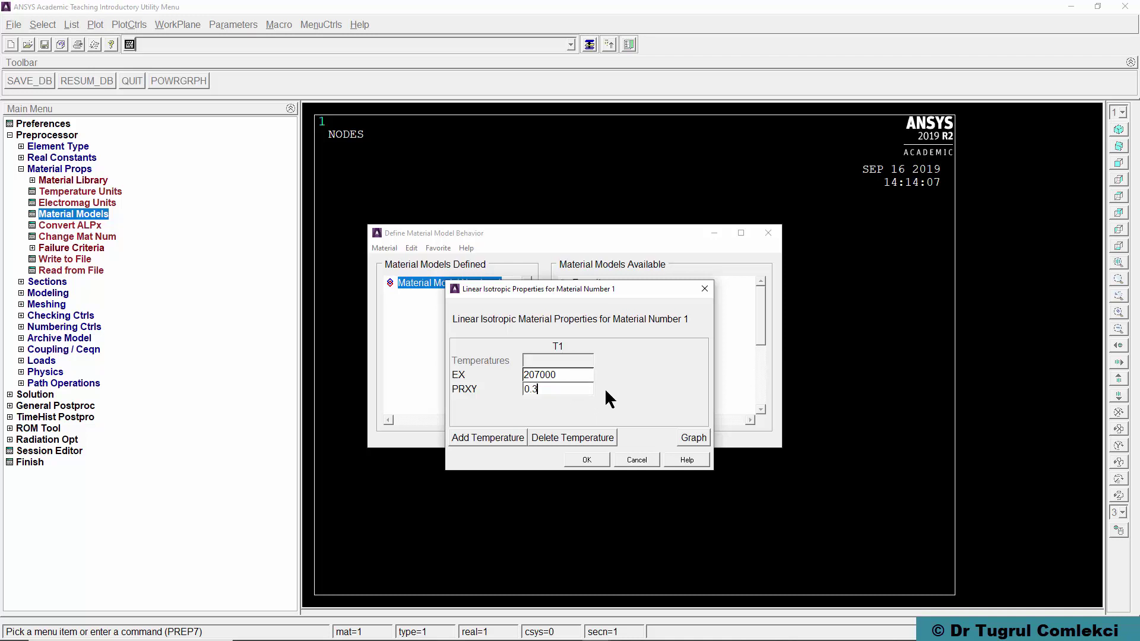
click(586, 460)
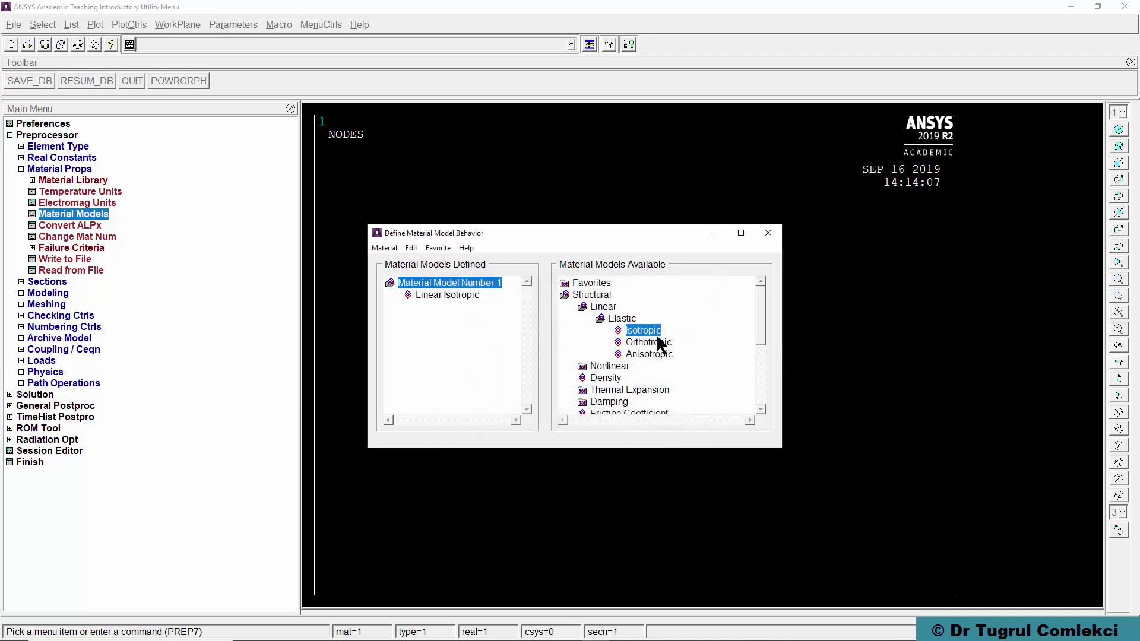
click(769, 234)
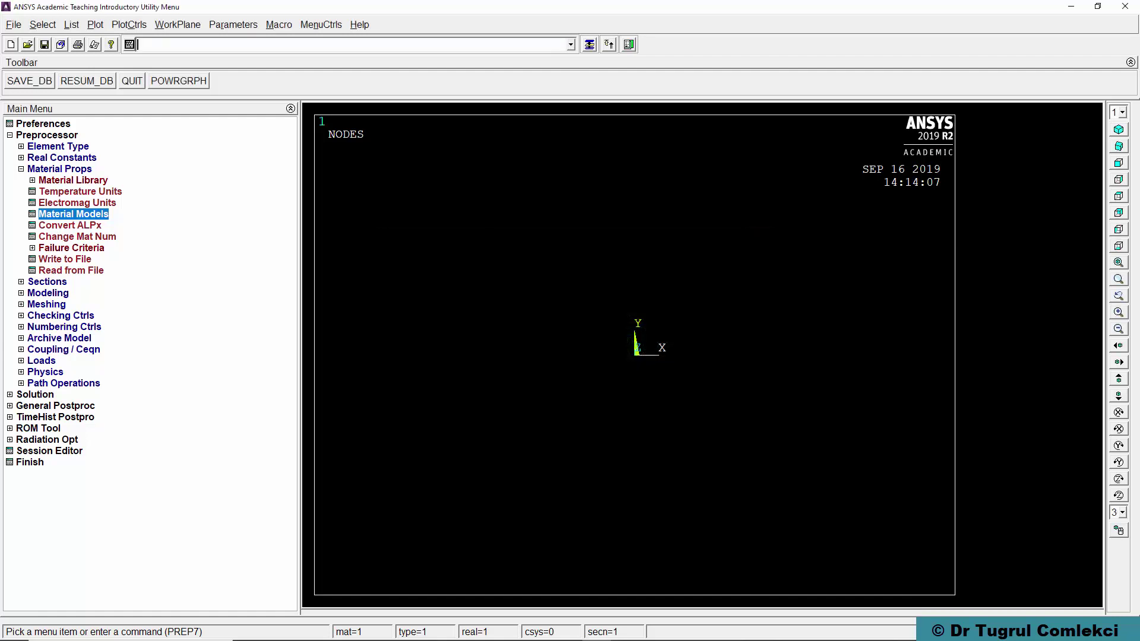
Step: Create node 1 at the origin (0, 0, 0)
click(21, 169)
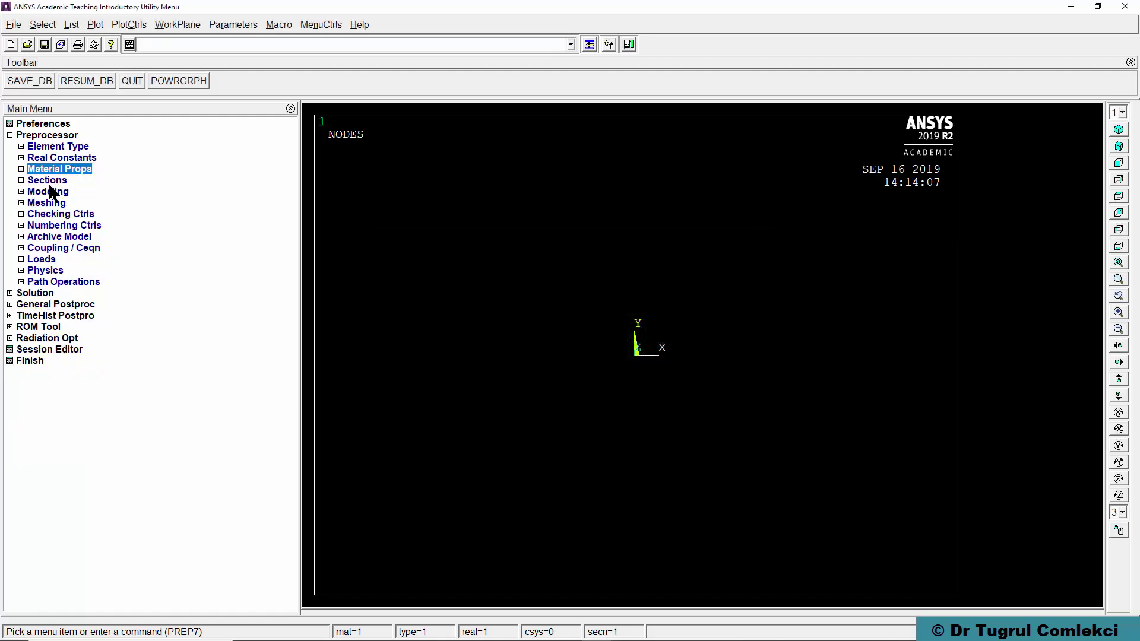
click(37, 192)
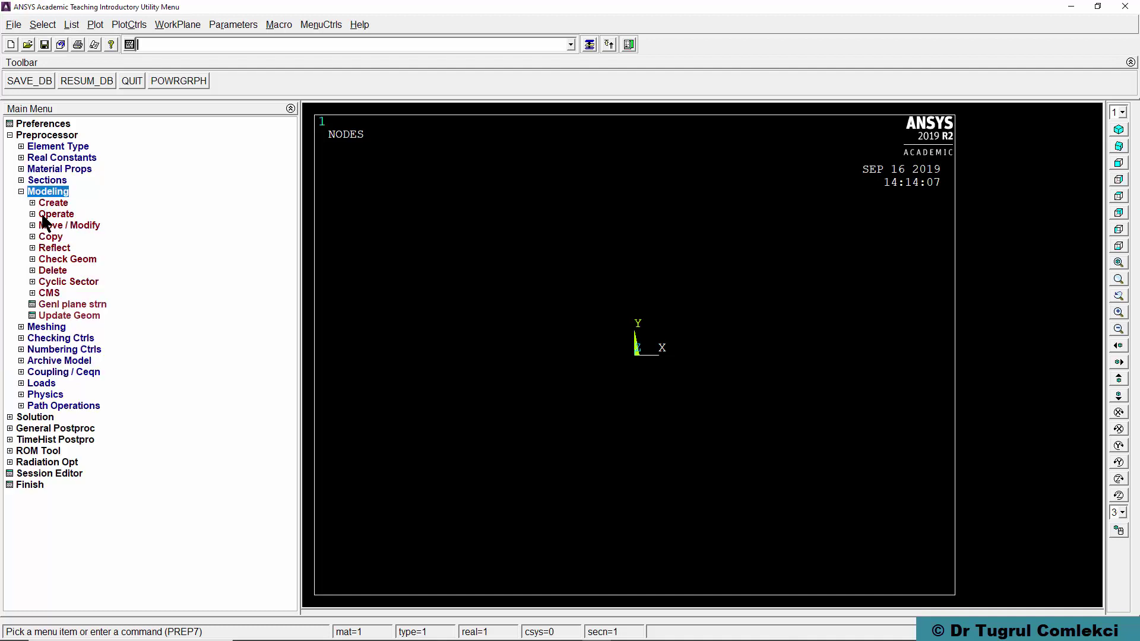
click(33, 203)
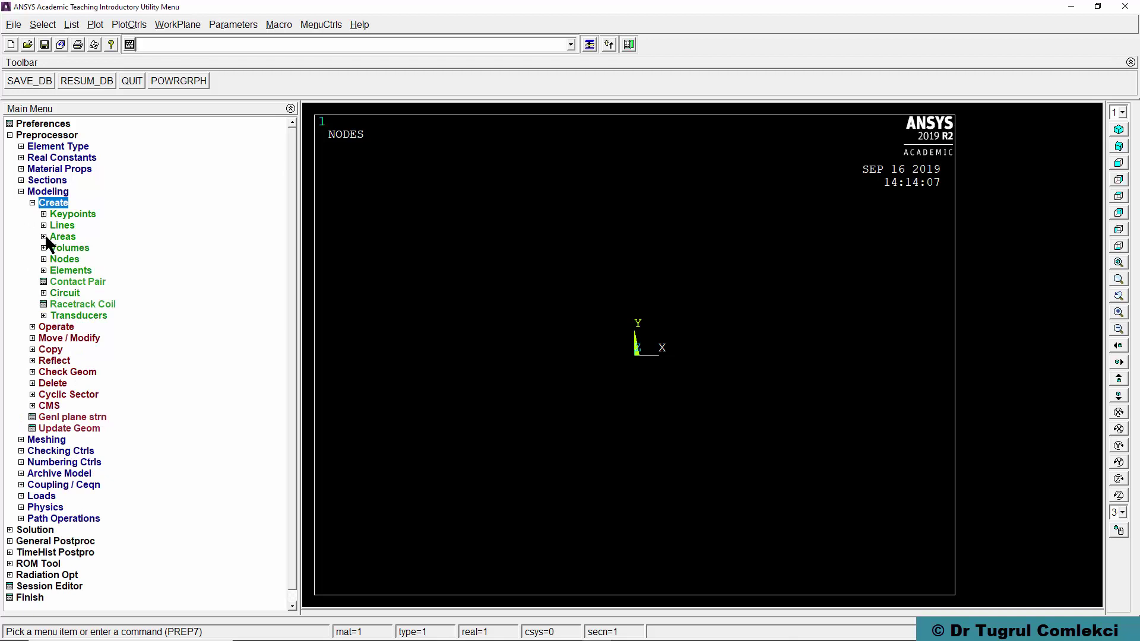
click(44, 260)
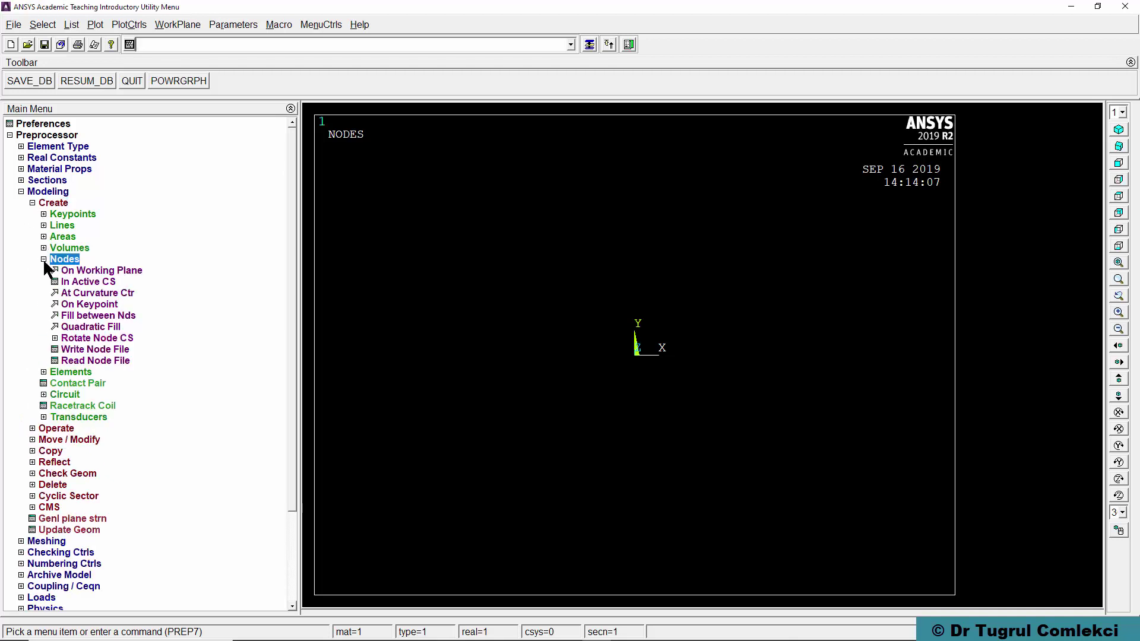
click(80, 281)
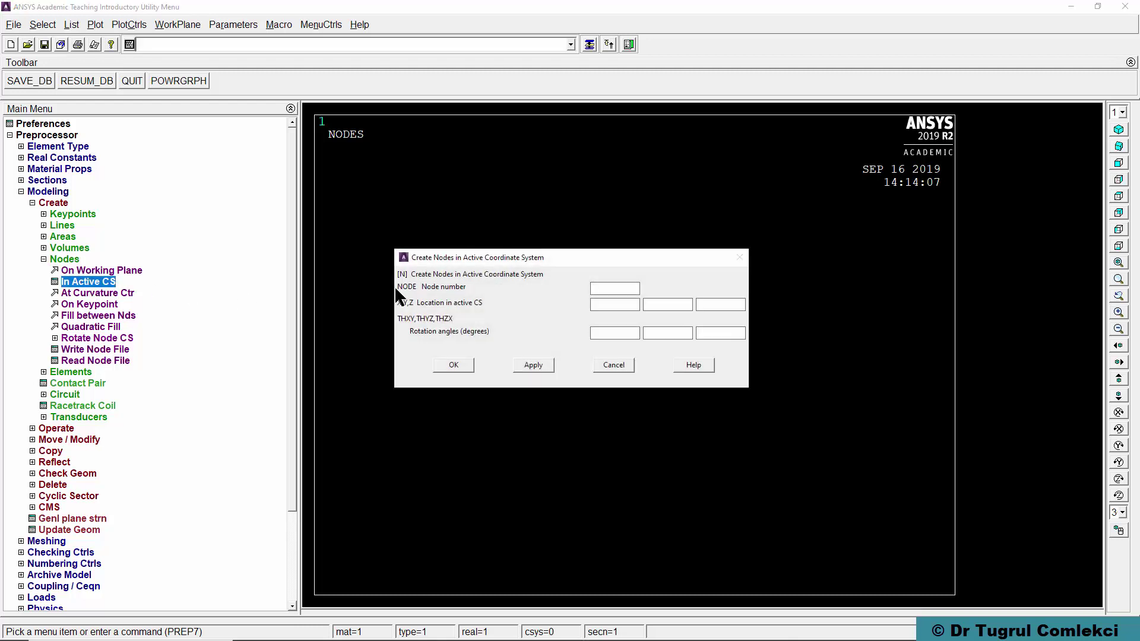
text(1)
click(633, 305)
text(0)
click(669, 305)
text(0)
click(731, 305)
text(0)
click(530, 365)
Step: Create node 2 at X = 1000 (1000, 0, 0)
text(2)
click(602, 303)
key(BackSpace)
text(1000)
click(529, 369)
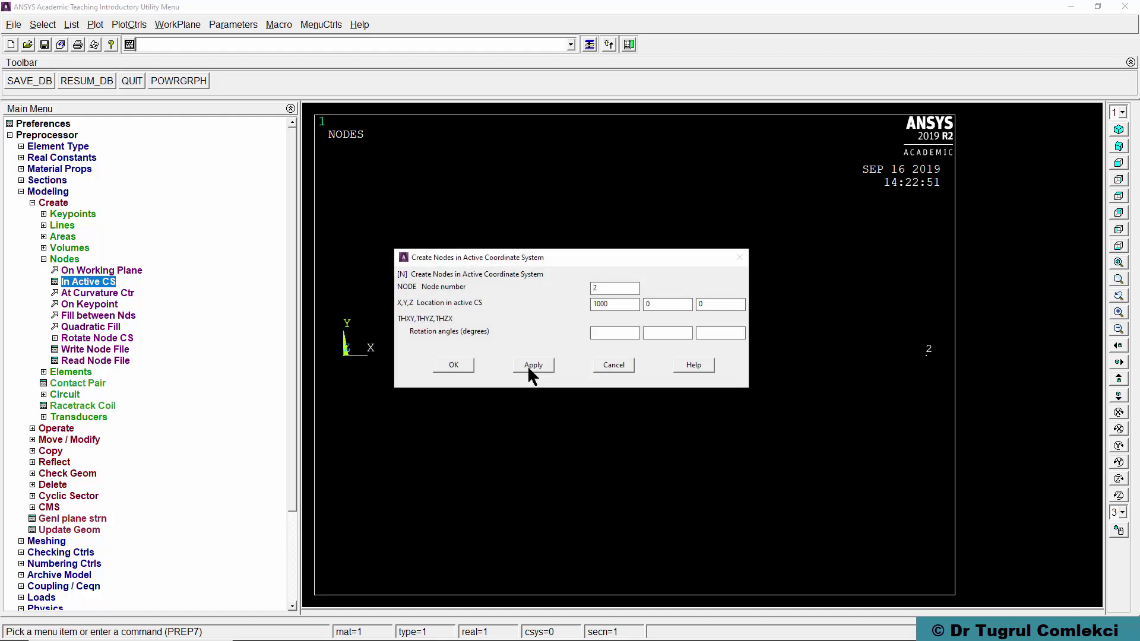
Step: Create node 3 at Y = 1000 (0, 1000, 0)
double_click(601, 288)
text(3)
drag(626, 303, 562, 305)
text(0)
key(Tab)
text(1000)
click(460, 363)
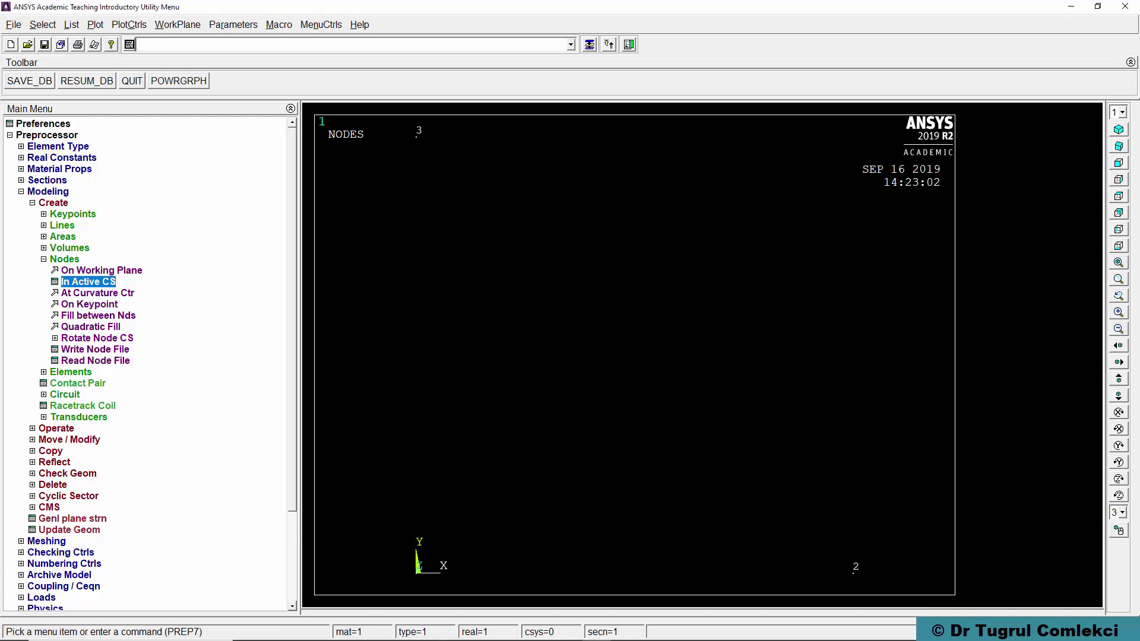
click(43, 259)
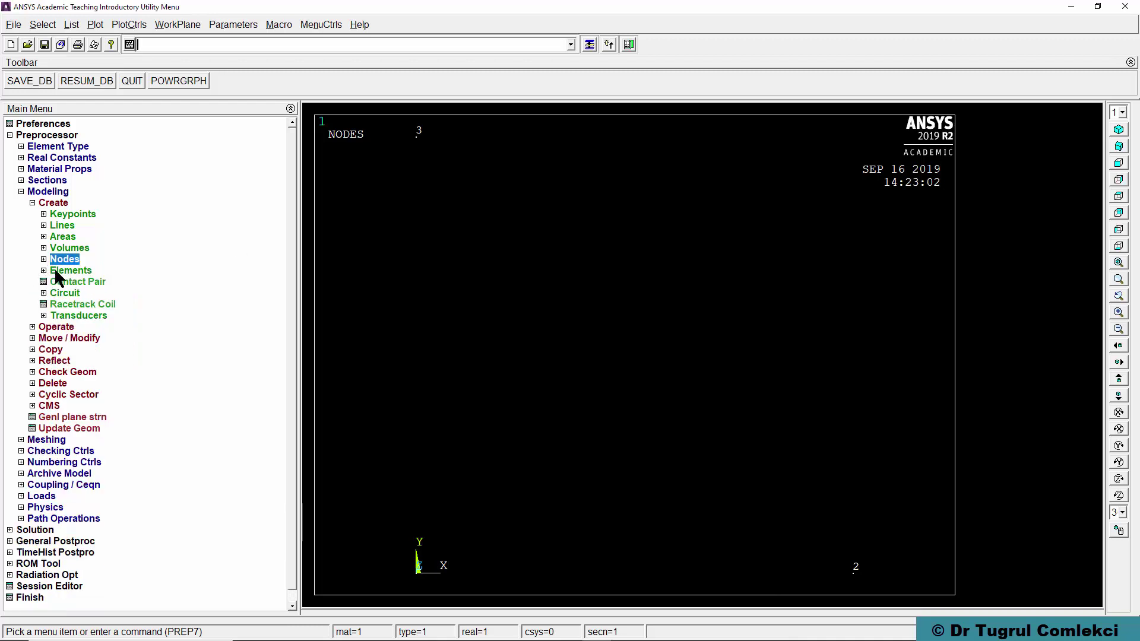
Step: Accept element attributes TYPE 1 LINK180, MAT 1 and SECNUM 1 'rect'
click(56, 271)
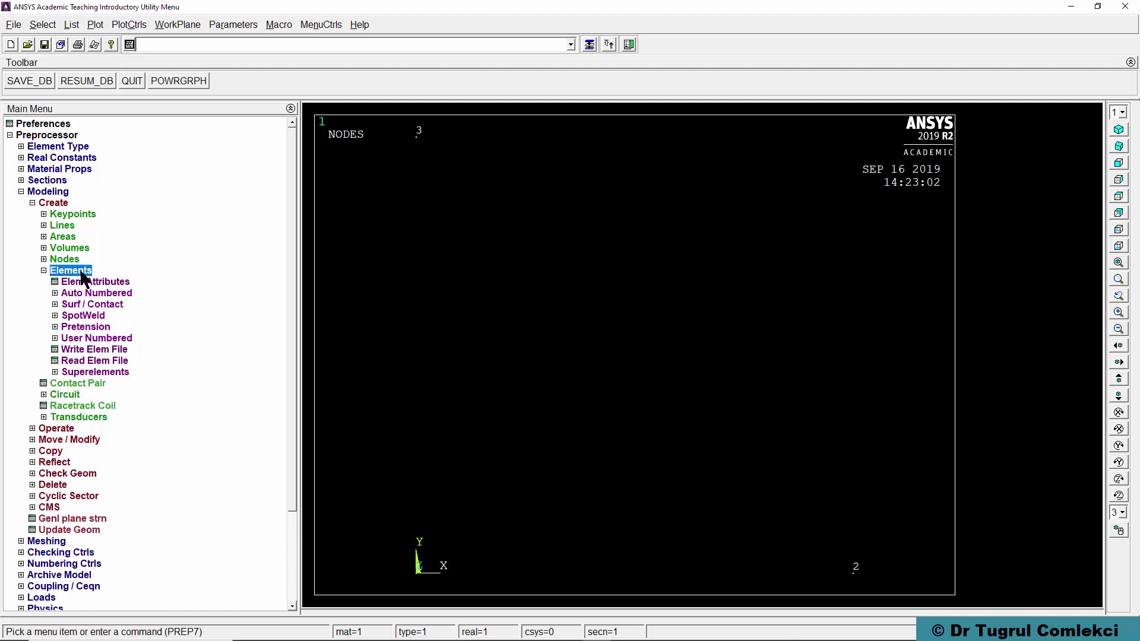
click(83, 282)
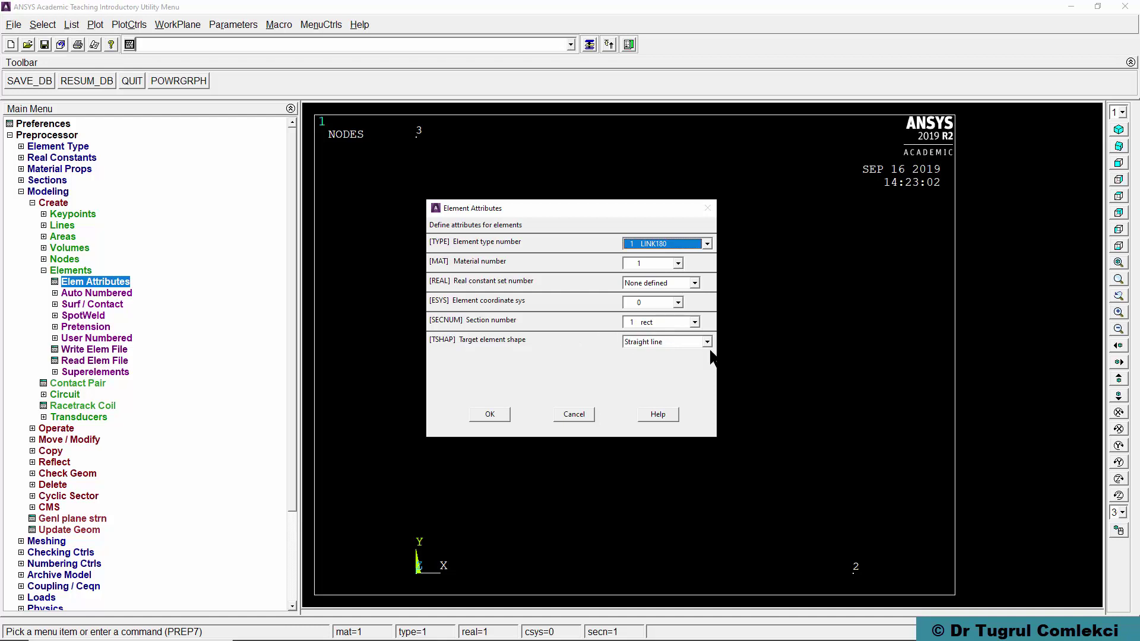
click(490, 414)
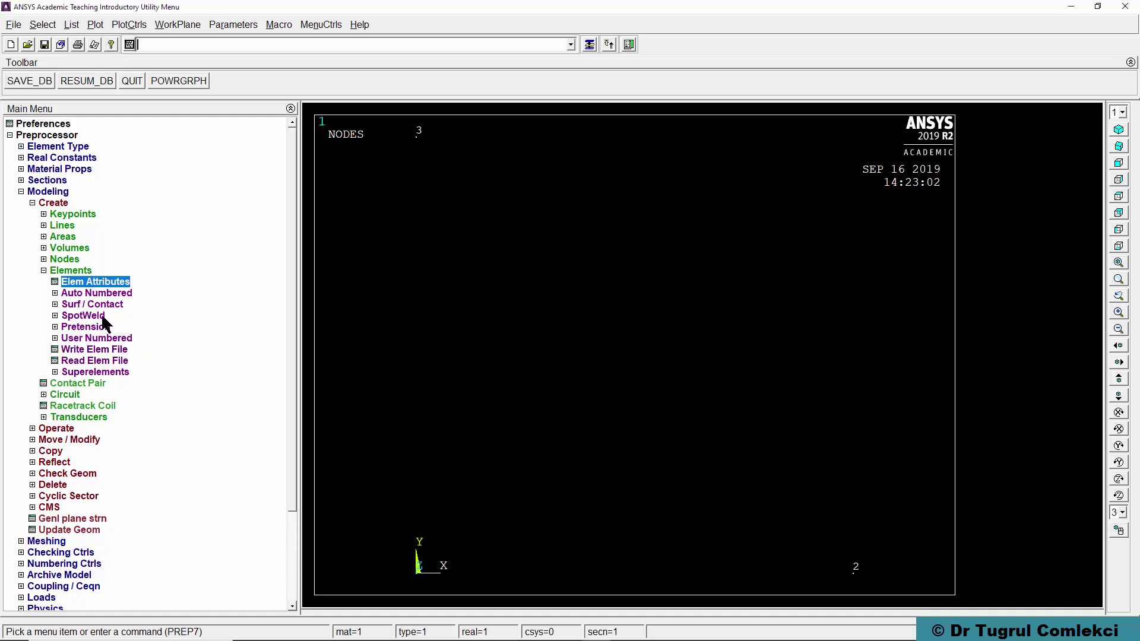
Step: Create auto-numbered LINK180 elements through nodes 1–2 and then nodes 2–3
click(73, 293)
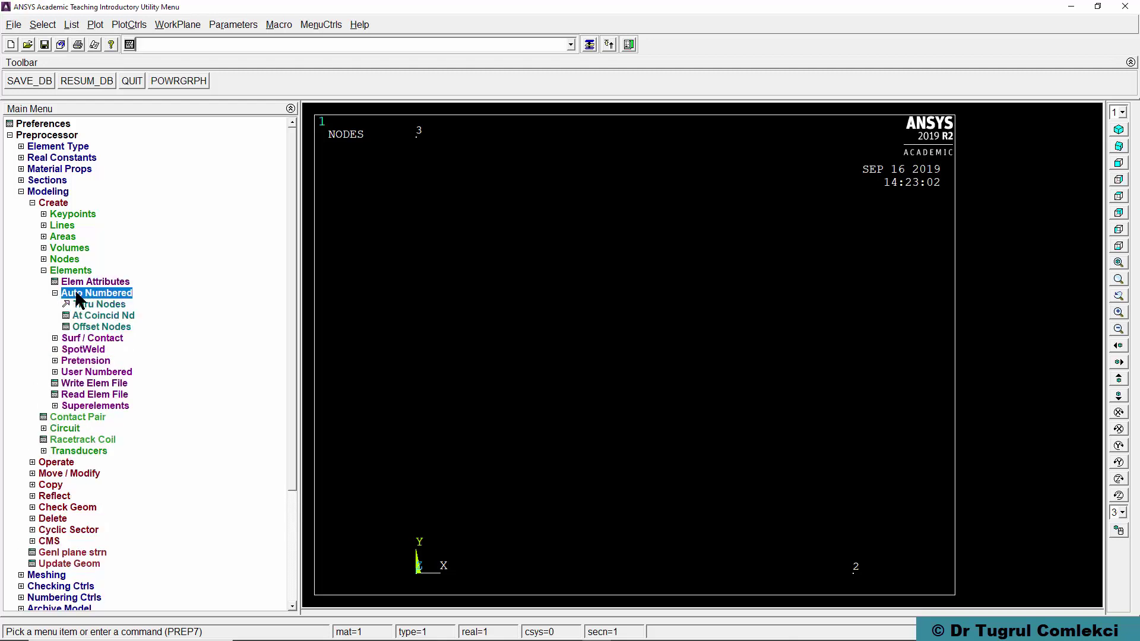
click(101, 305)
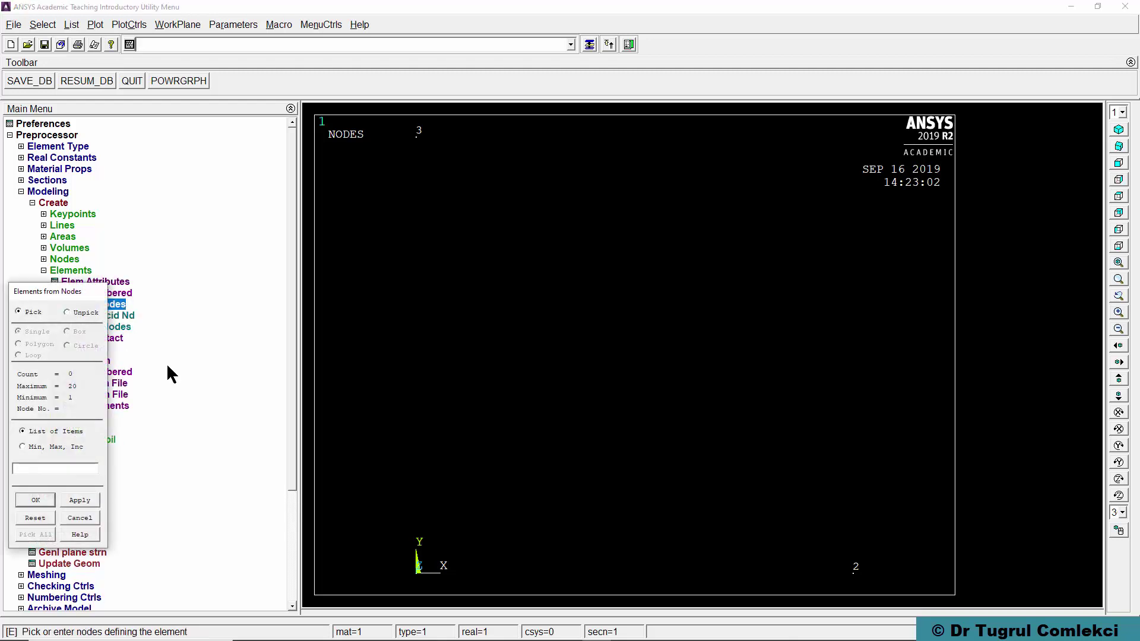
click(415, 575)
click(858, 586)
click(82, 501)
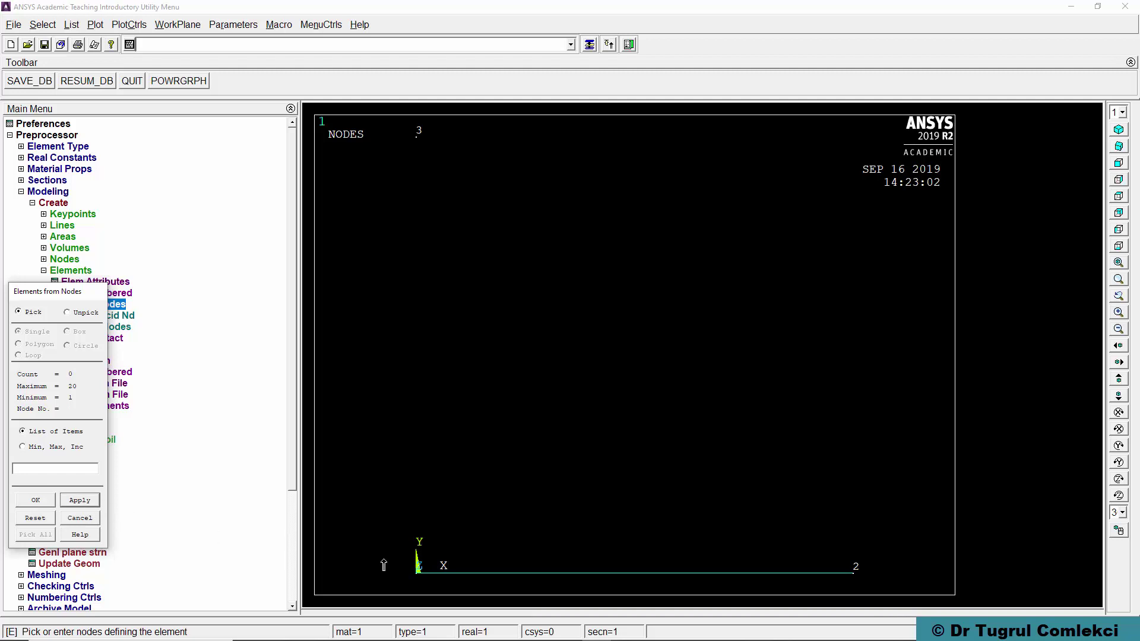
click(854, 582)
click(412, 142)
click(35, 499)
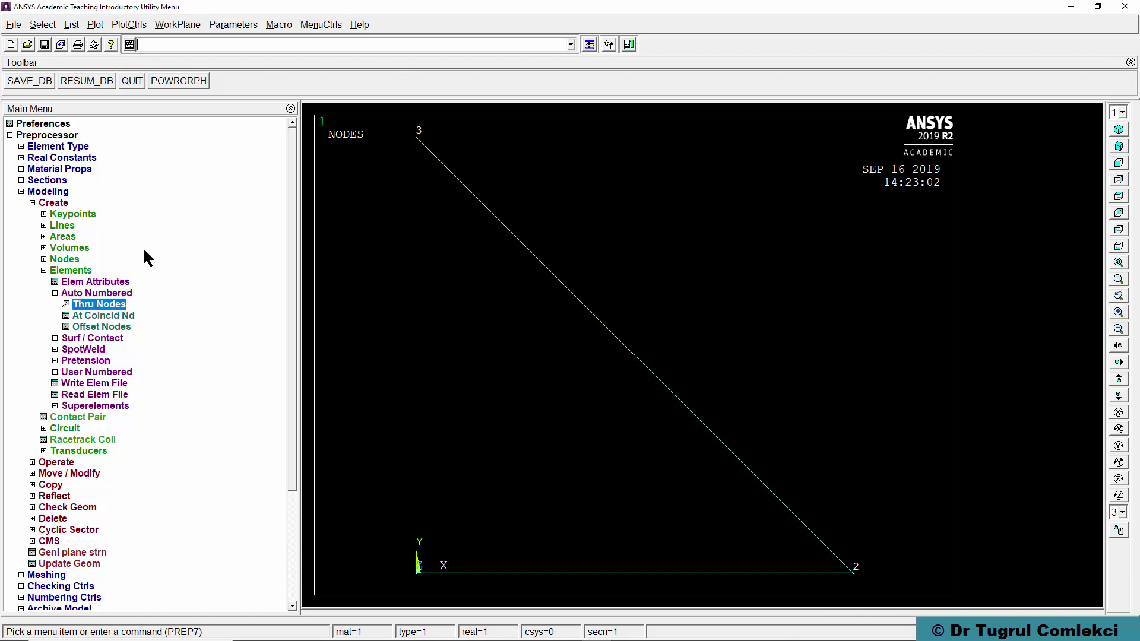
click(55, 293)
Step: Collapse the Create and Delete branches so the graphics redraw showing only the nodes
click(44, 271)
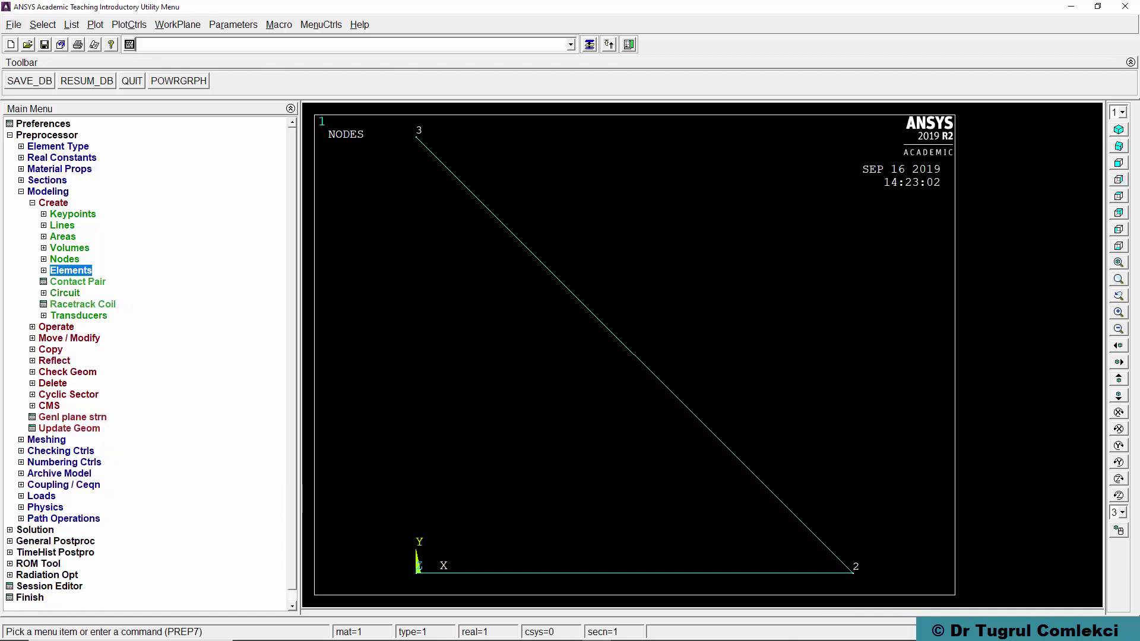
click(32, 203)
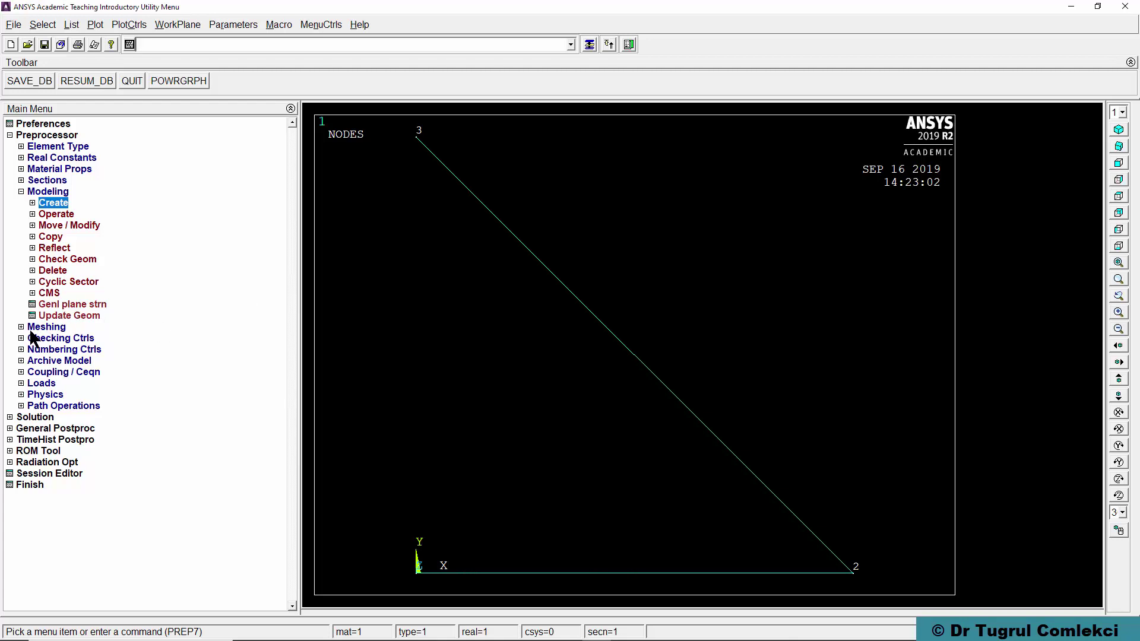
click(33, 271)
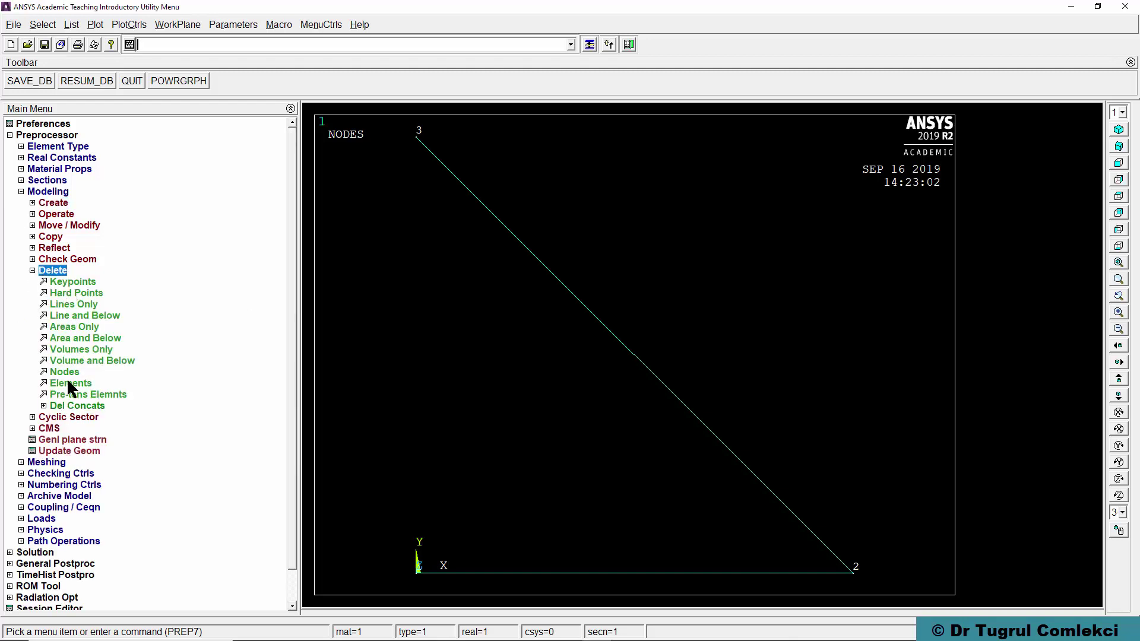
click(33, 271)
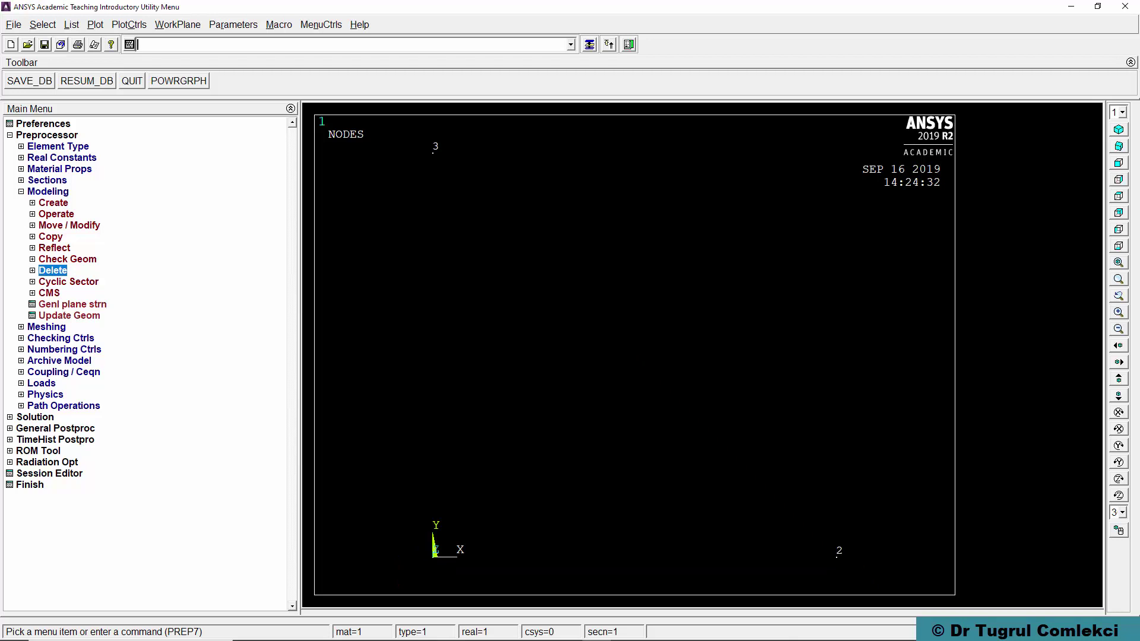
Step: Switch the graphics to an ELEMENTS plot showing the two truss elements
click(90, 26)
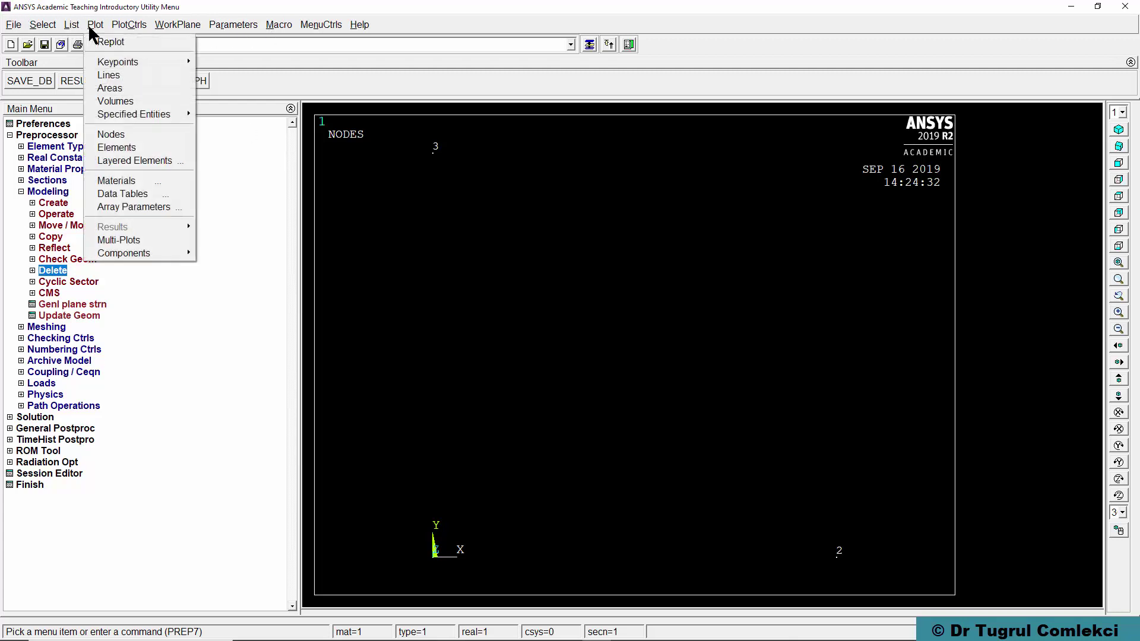
click(113, 147)
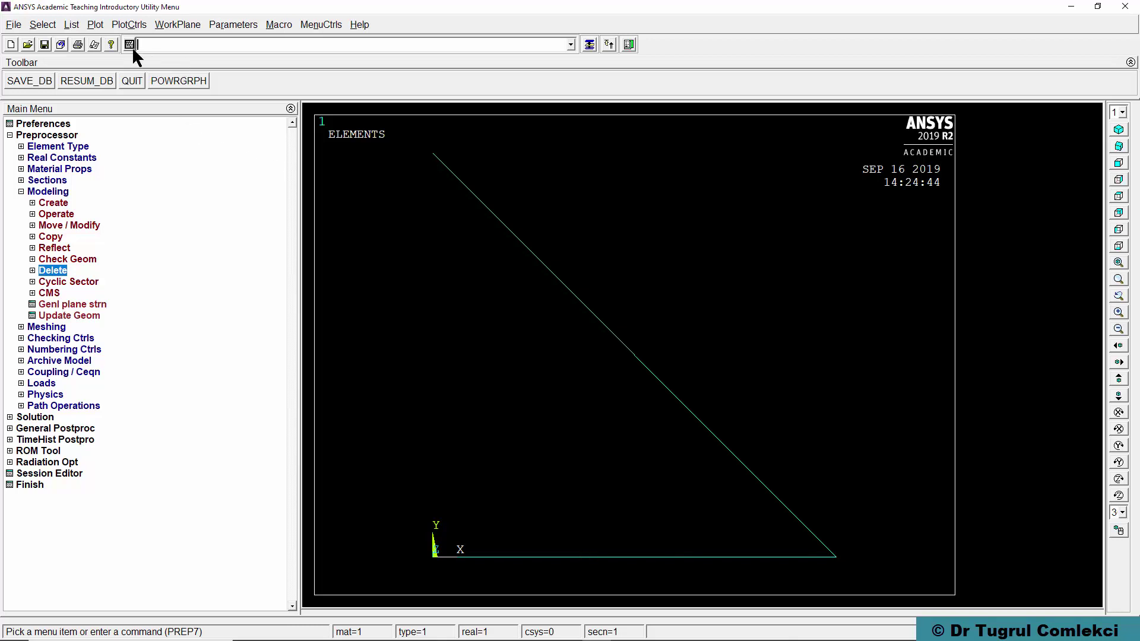
Step: Turn on node numbers and element numbers in the plot numbering settings
click(116, 24)
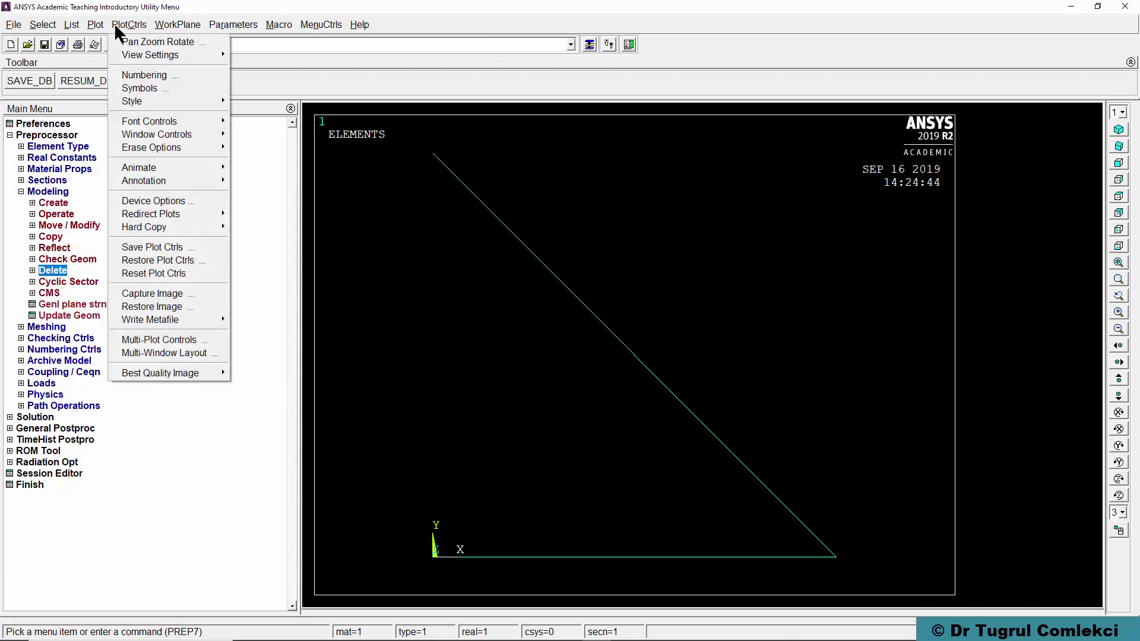
click(143, 75)
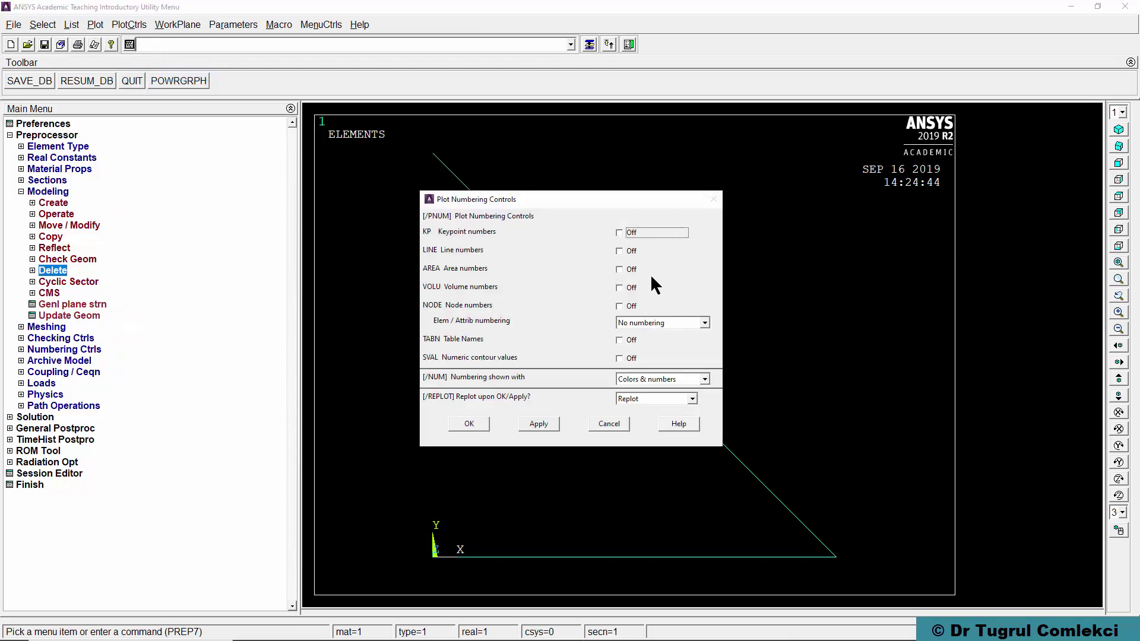
click(632, 303)
click(633, 323)
click(631, 344)
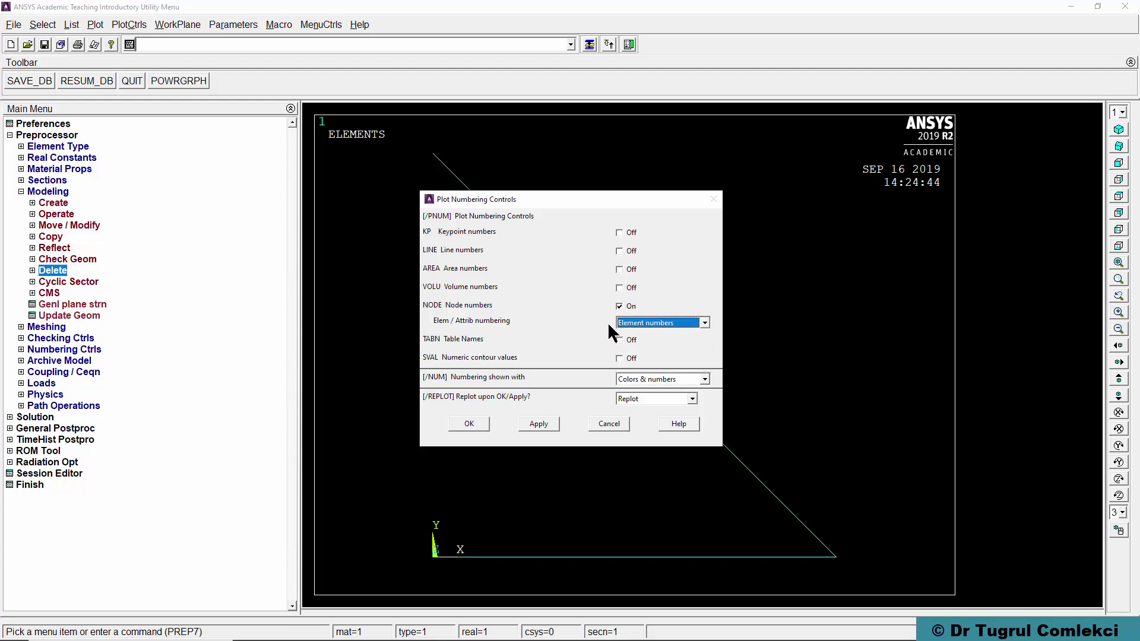
click(469, 423)
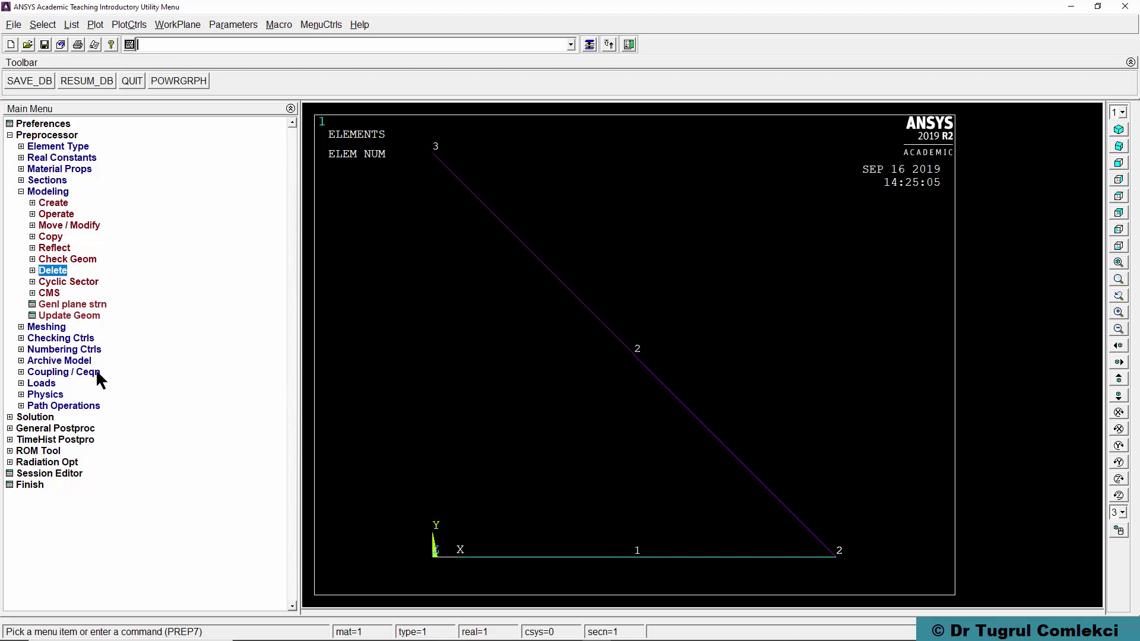
click(21, 193)
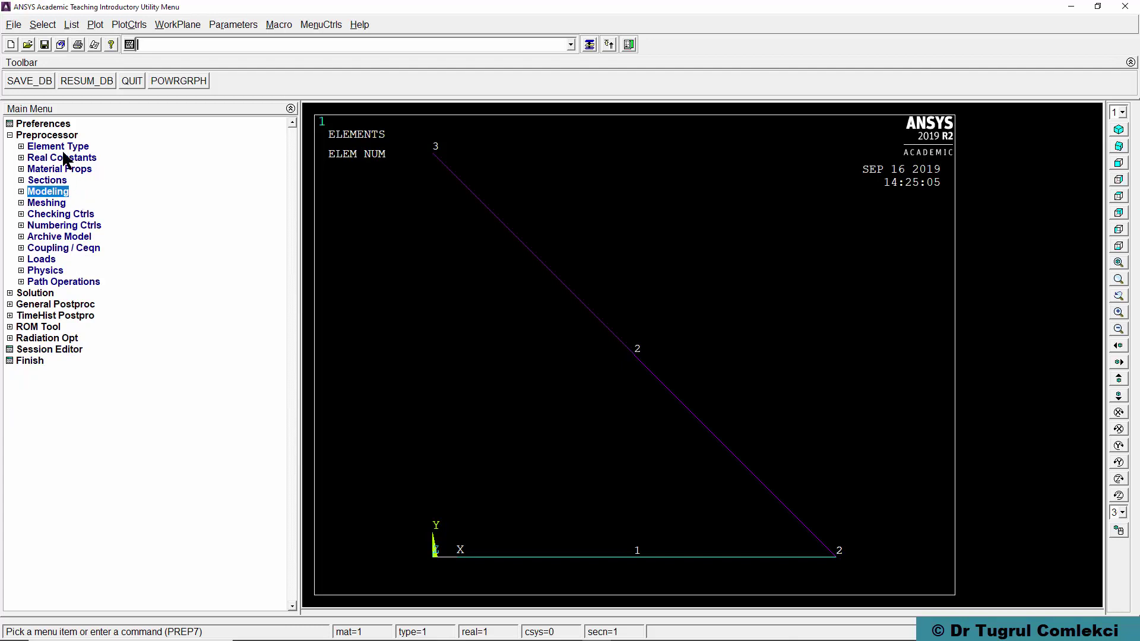
Step: Define a new analysis of type static
click(21, 259)
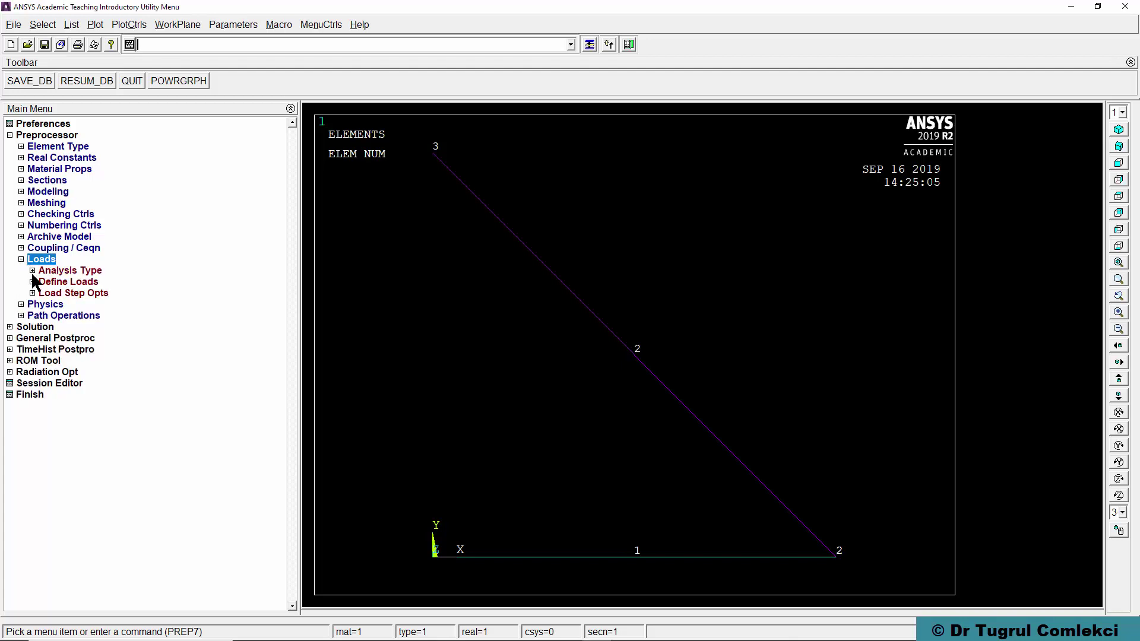
click(32, 271)
click(72, 283)
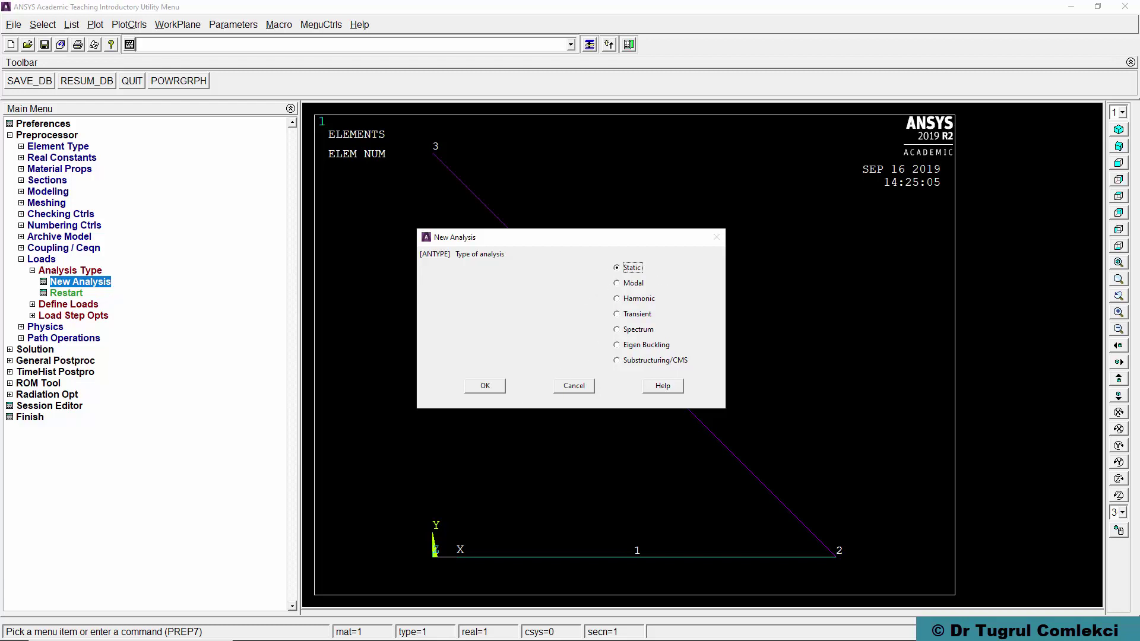
click(481, 389)
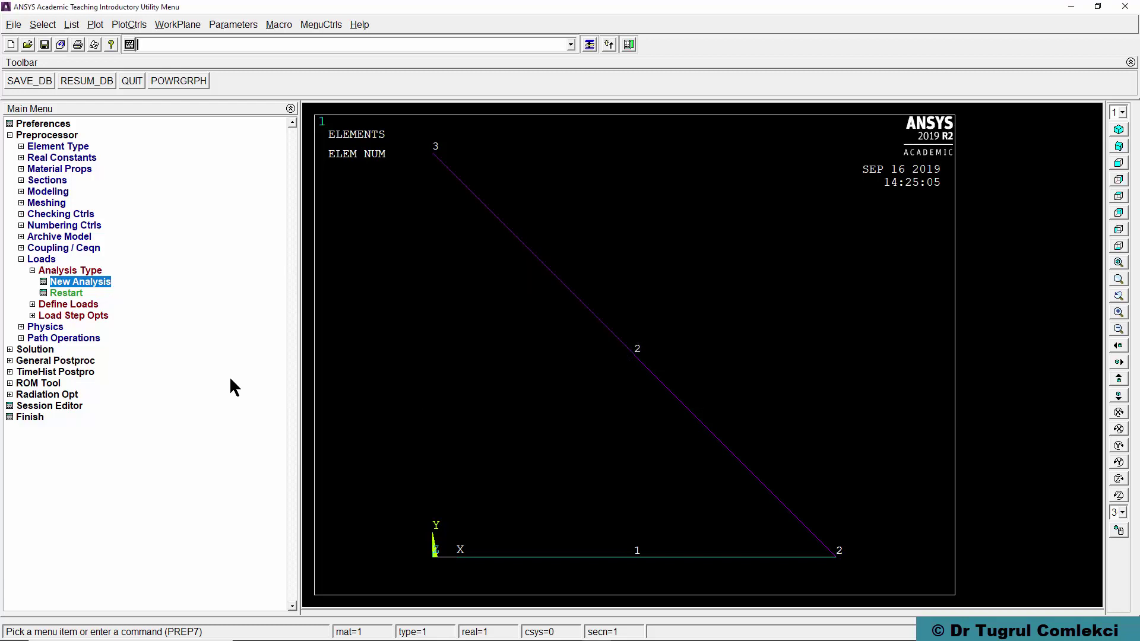
Step: Open the Apply U,ROT on Nodes displacement constraint picker
click(44, 306)
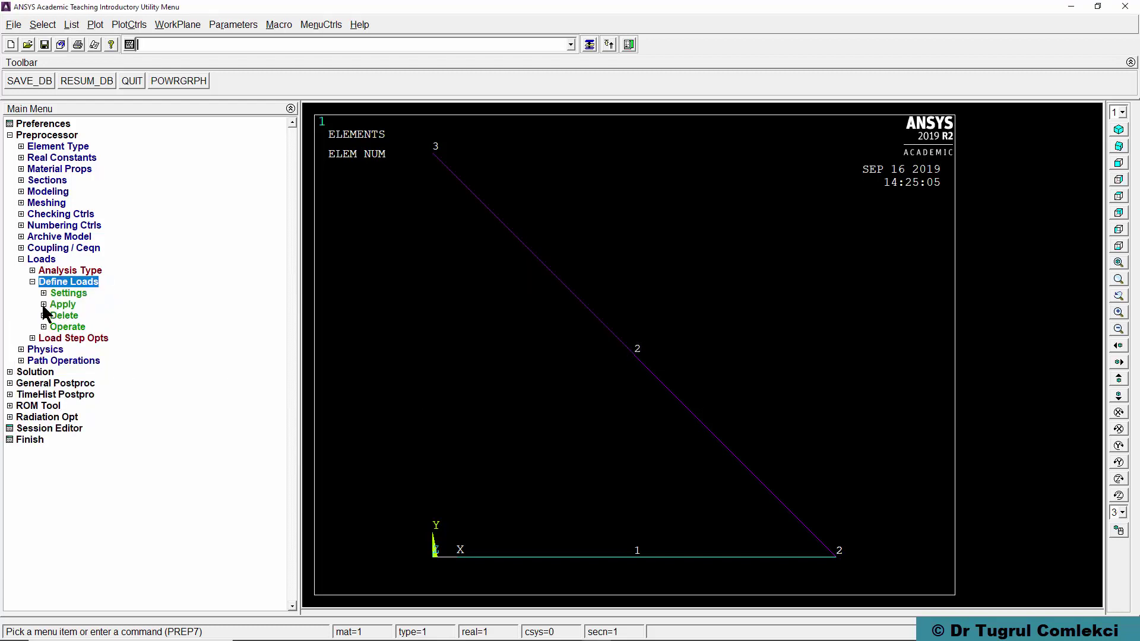
click(56, 306)
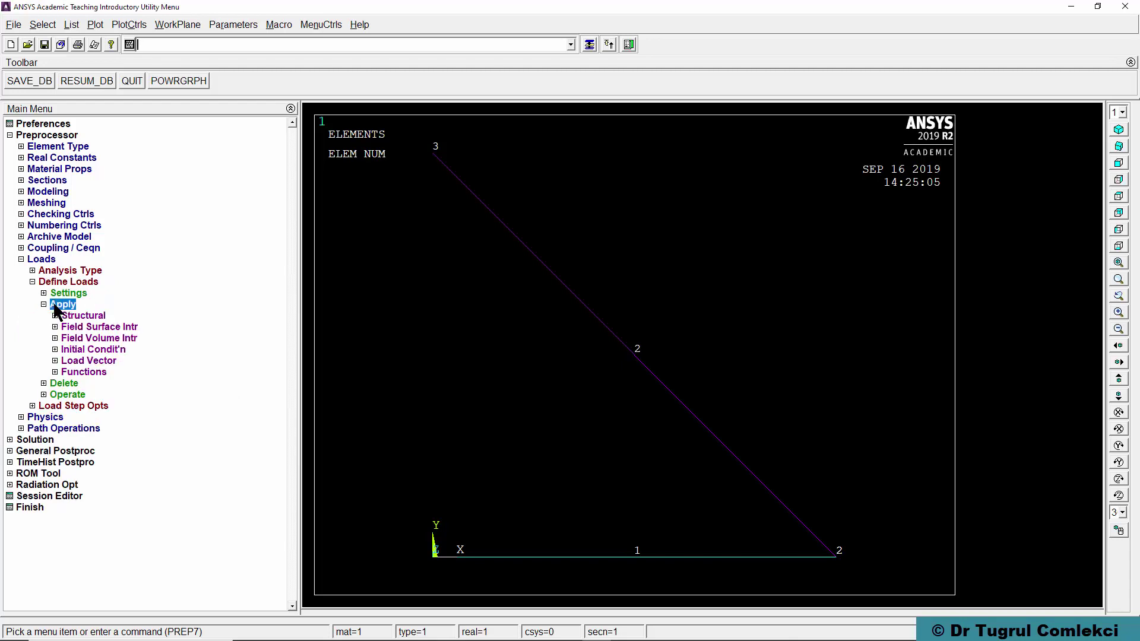
click(70, 319)
click(81, 327)
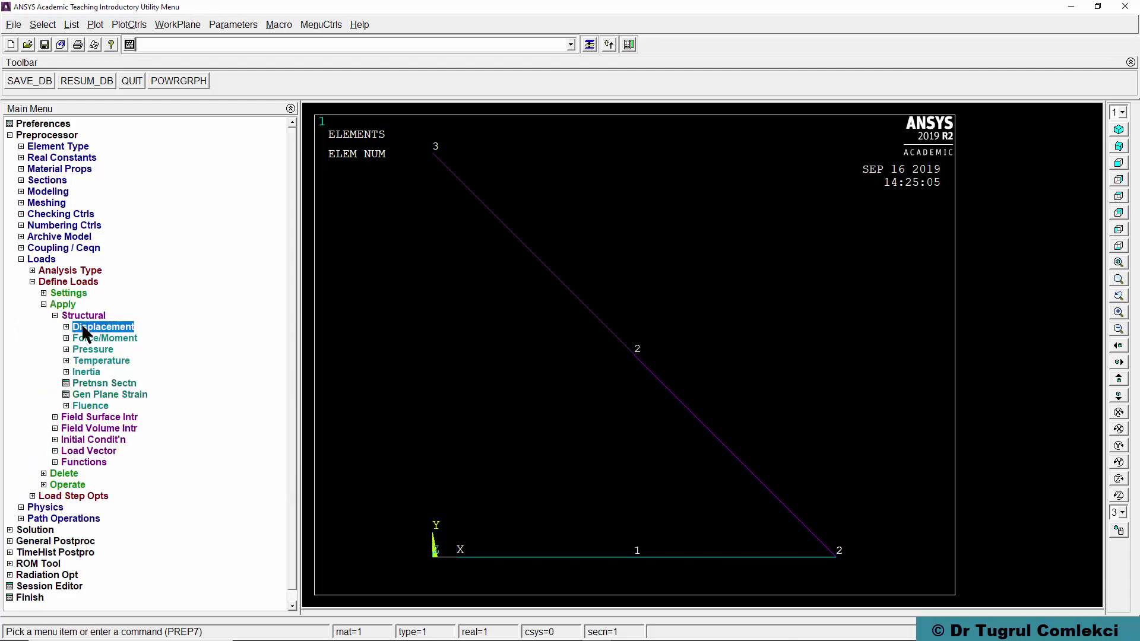
Step: Fix nodes 1 and 3 in all degrees of freedom
click(105, 372)
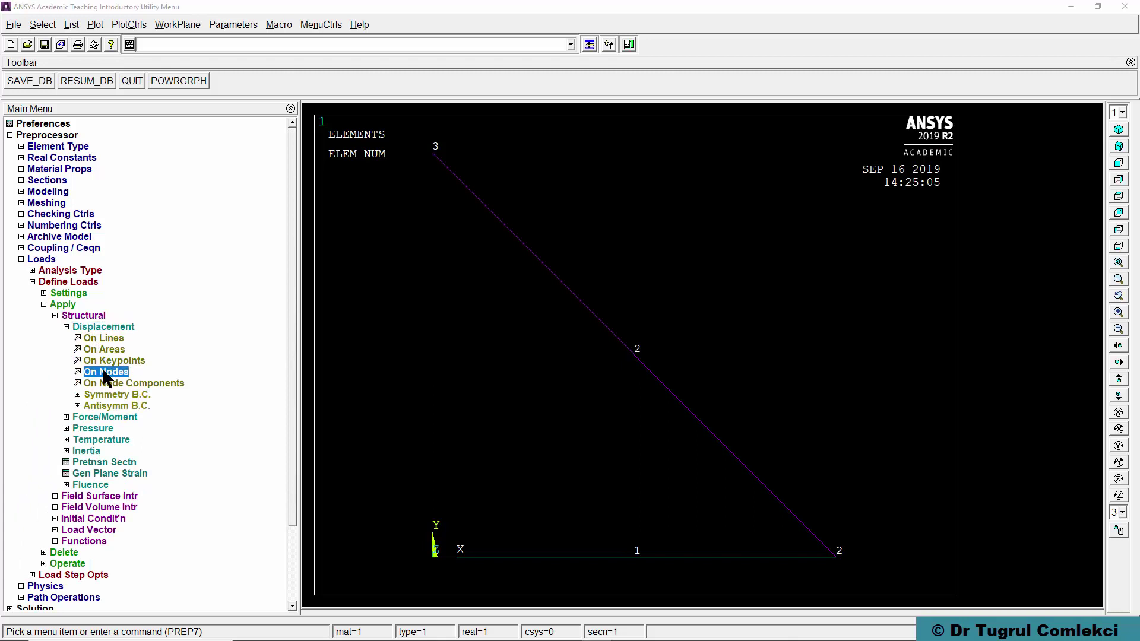
click(435, 162)
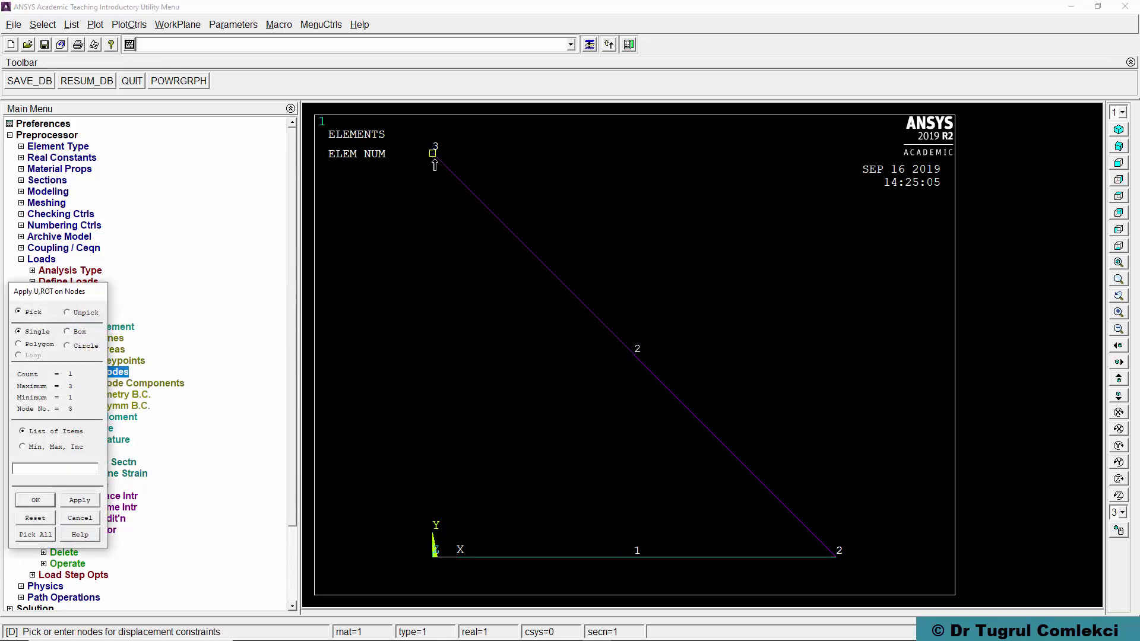
click(432, 556)
click(36, 501)
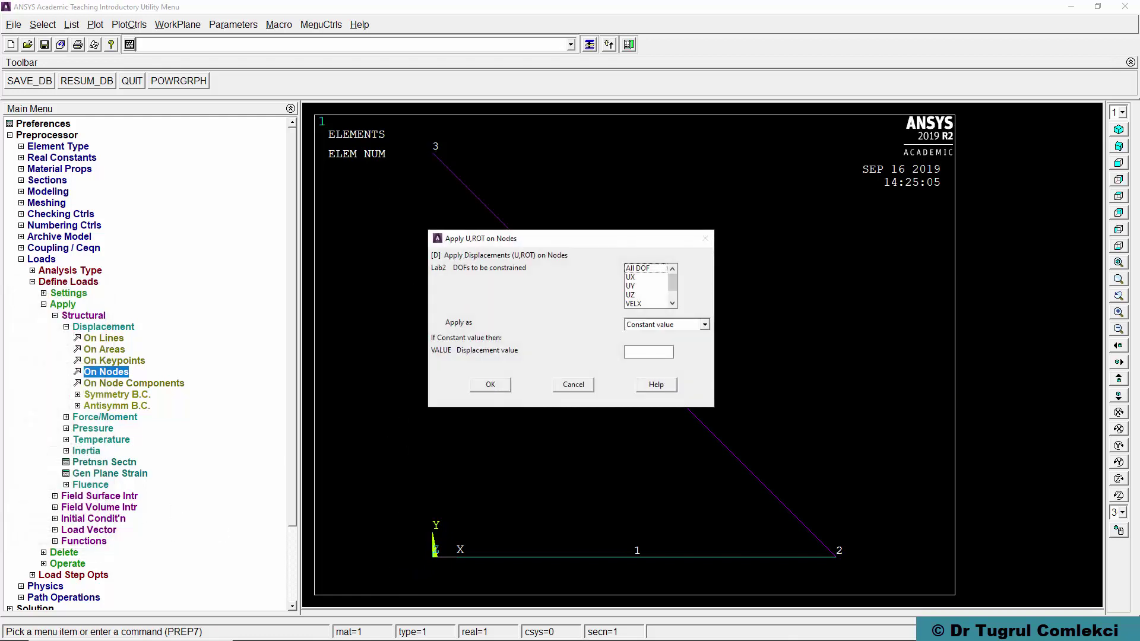
click(637, 268)
click(485, 385)
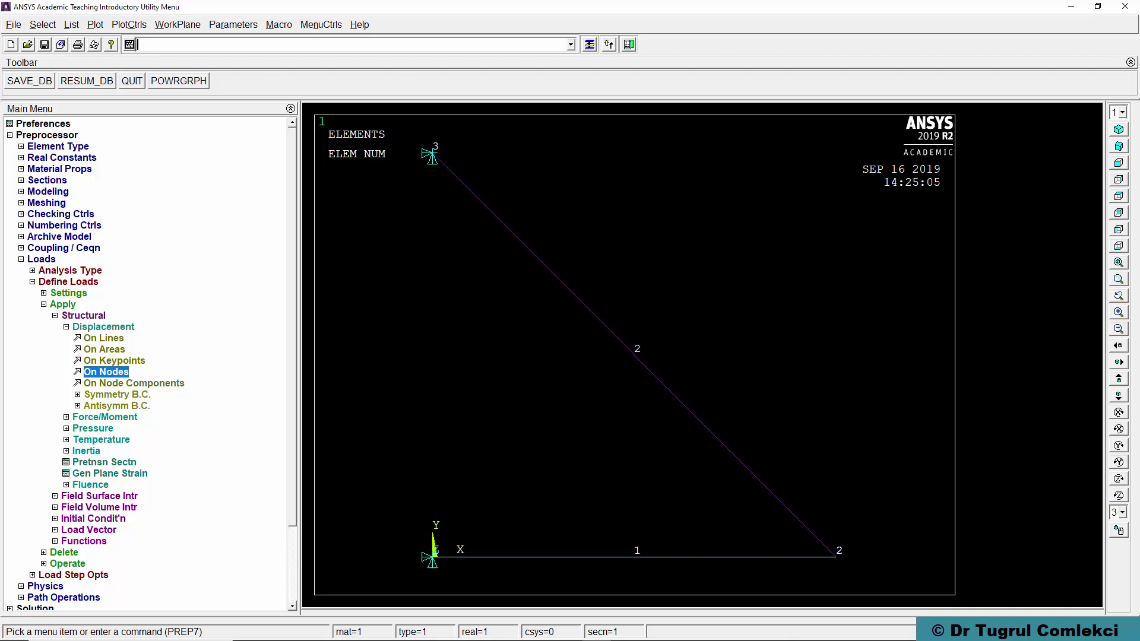
Step: Restrain node 2 in the UZ direction only
click(93, 373)
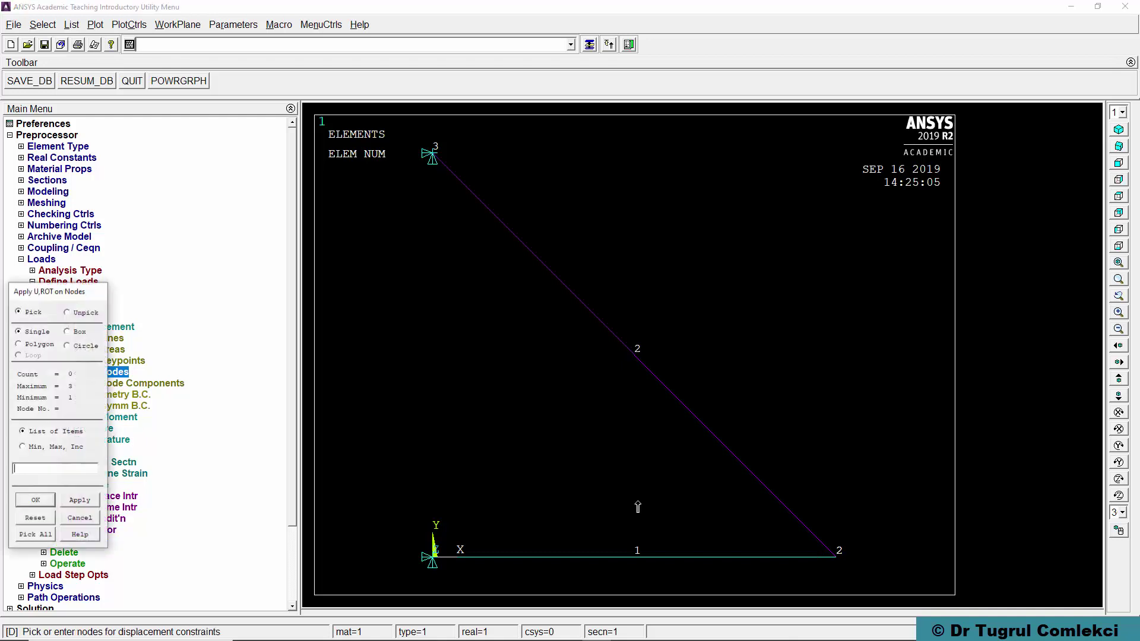
click(839, 567)
click(35, 500)
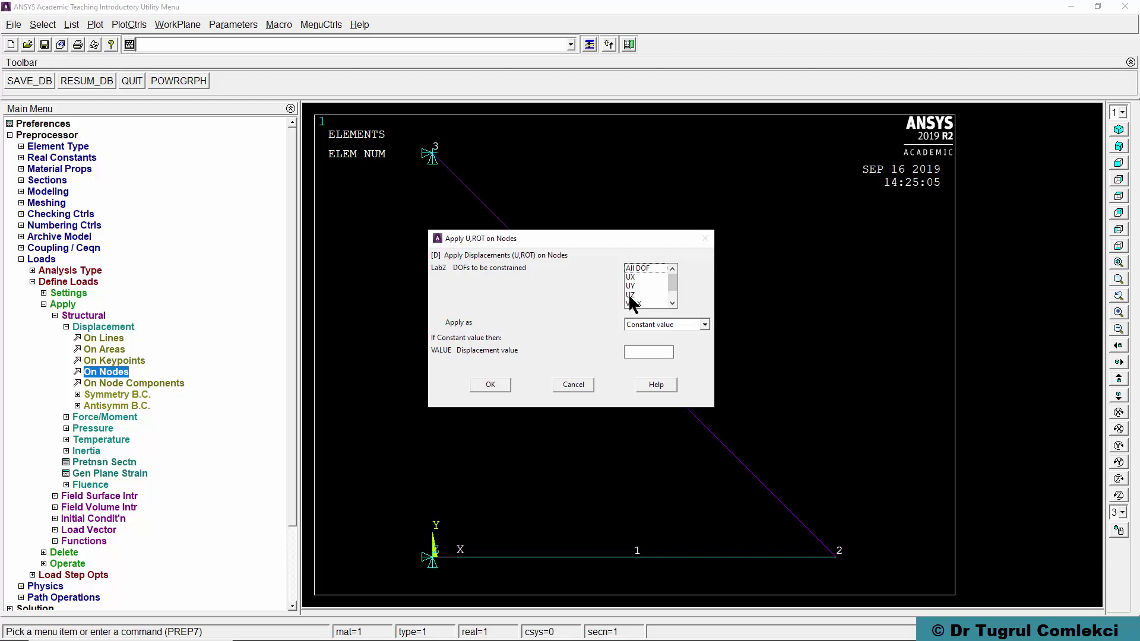
click(631, 296)
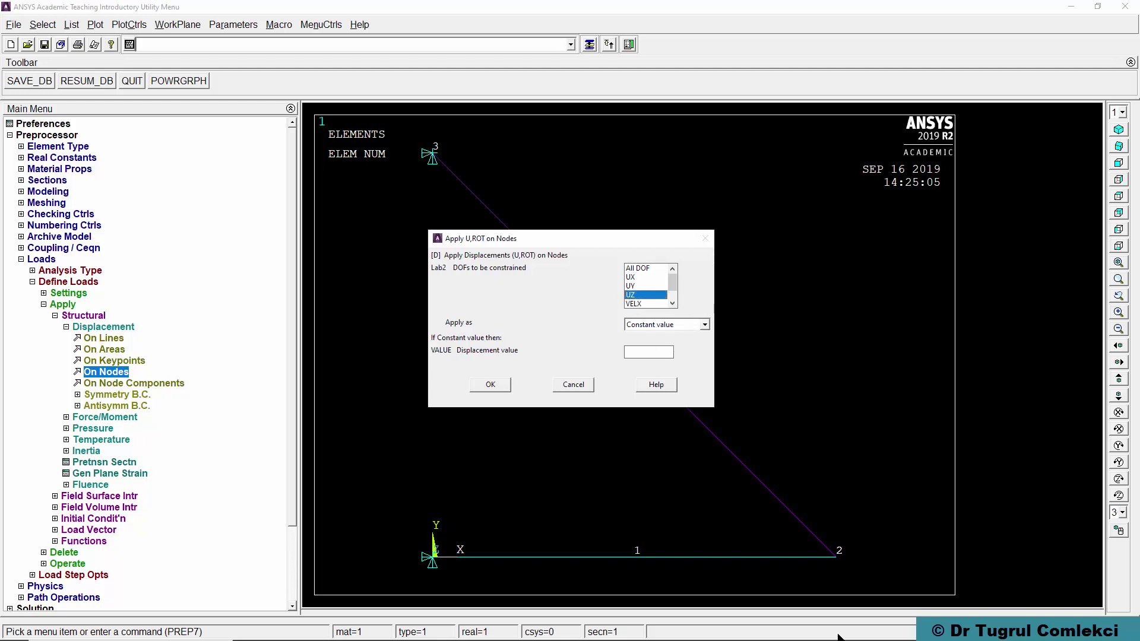
click(490, 385)
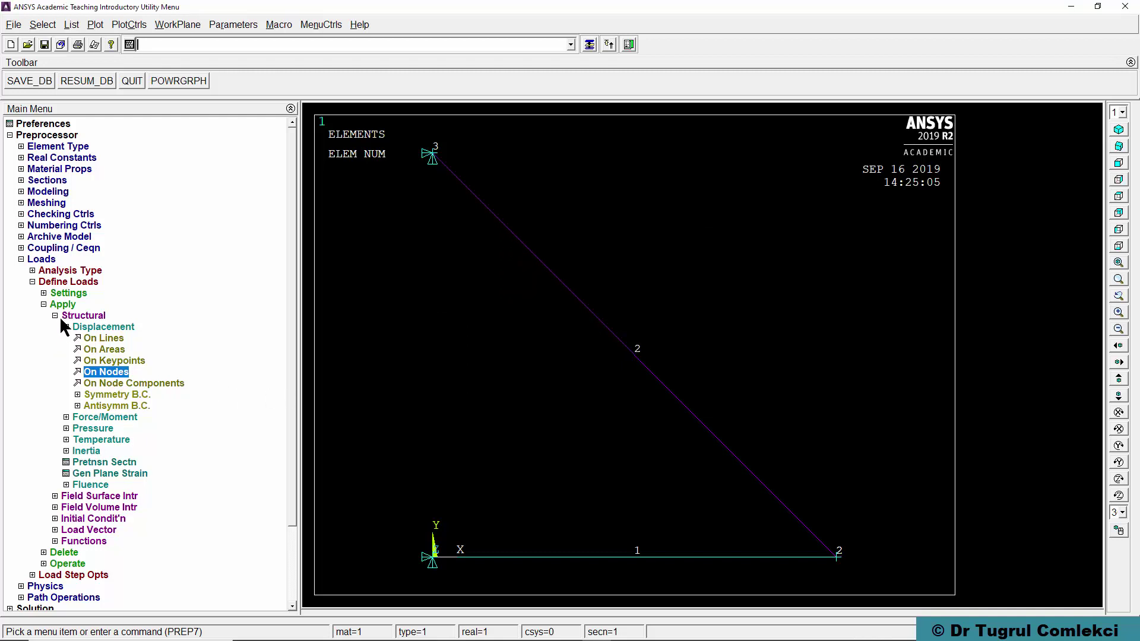
Step: Apply a nodal force at node 2 with direction FY and value -1000
click(89, 416)
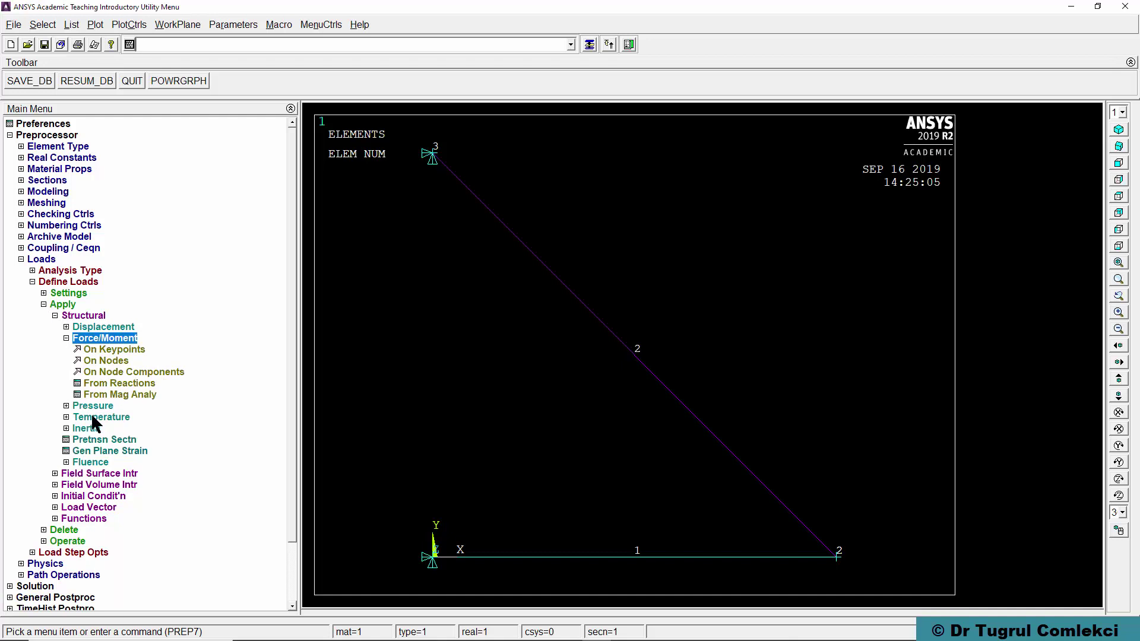
click(116, 362)
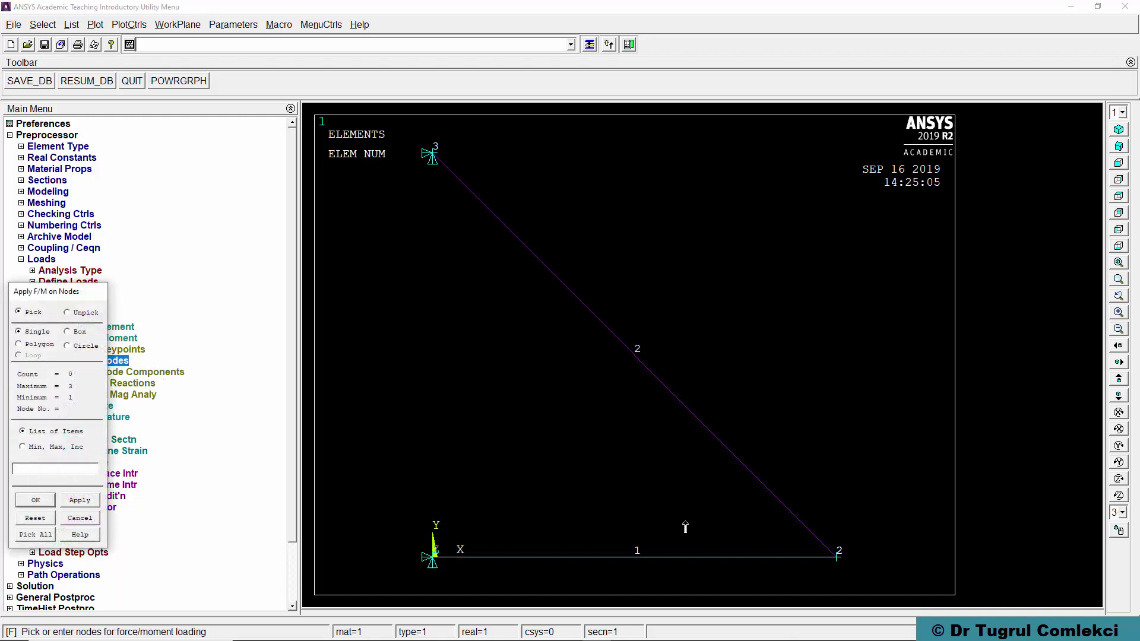
click(836, 564)
click(33, 502)
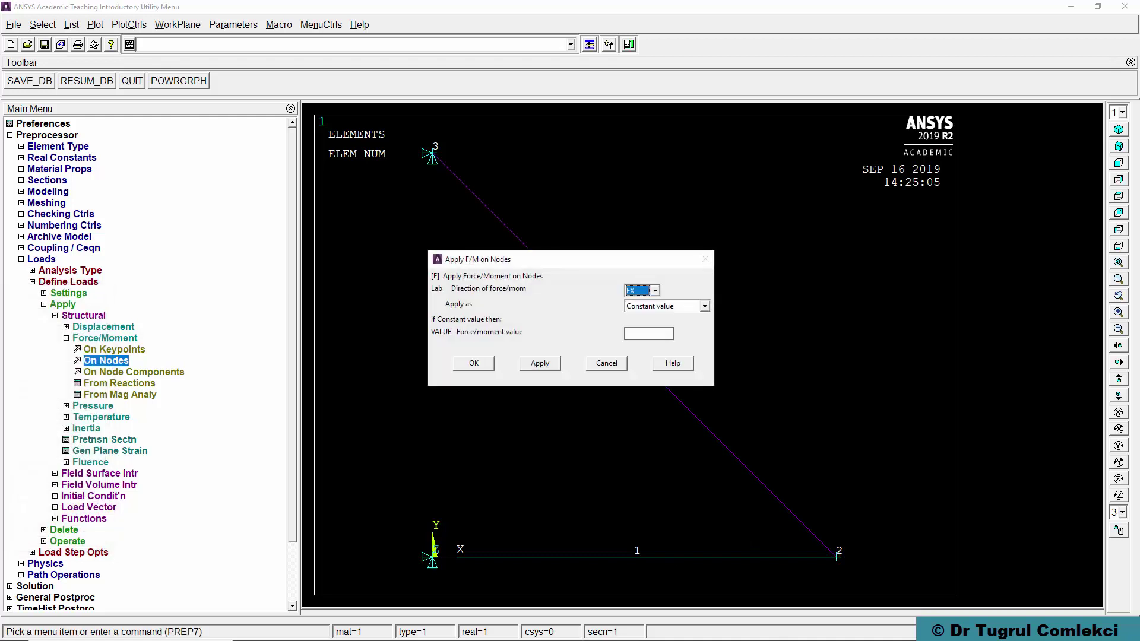
click(654, 291)
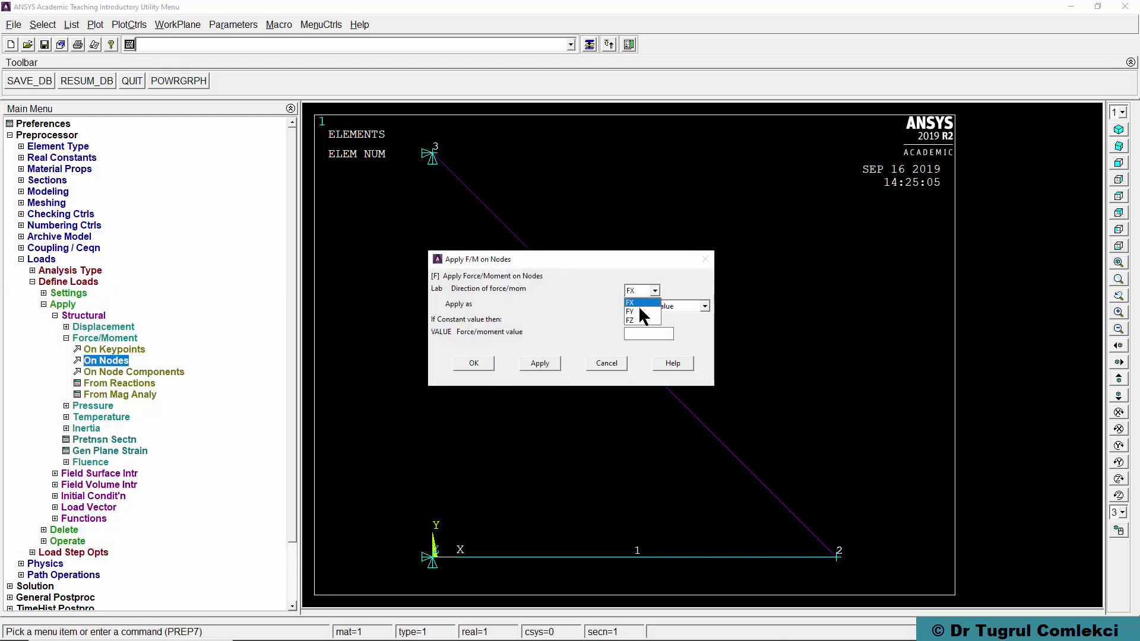
click(639, 306)
click(642, 333)
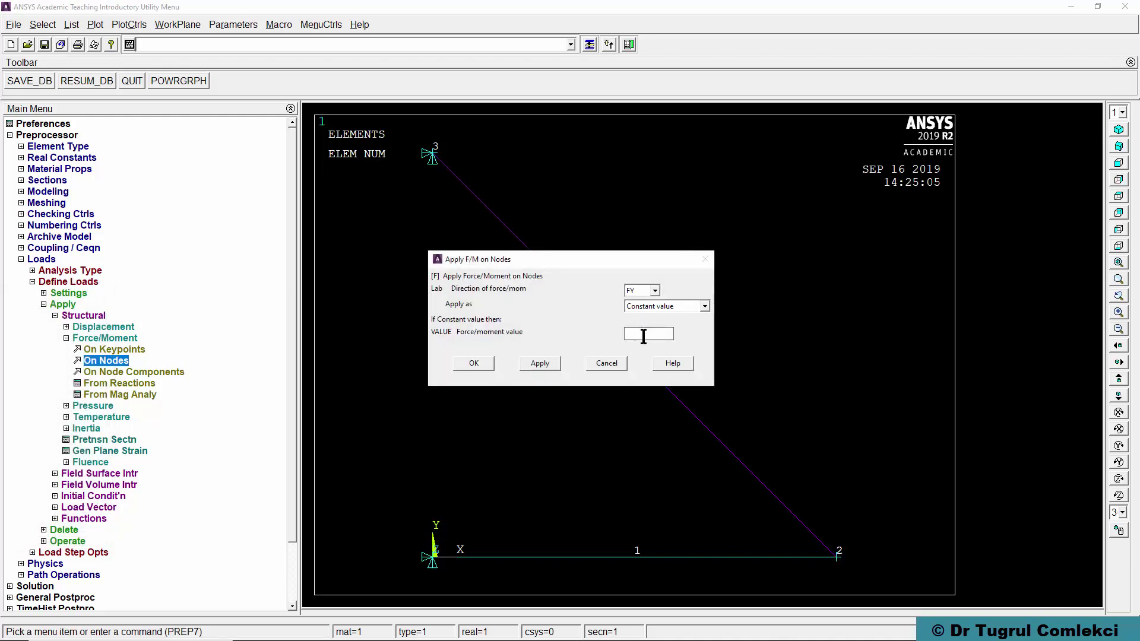
text(-1000)
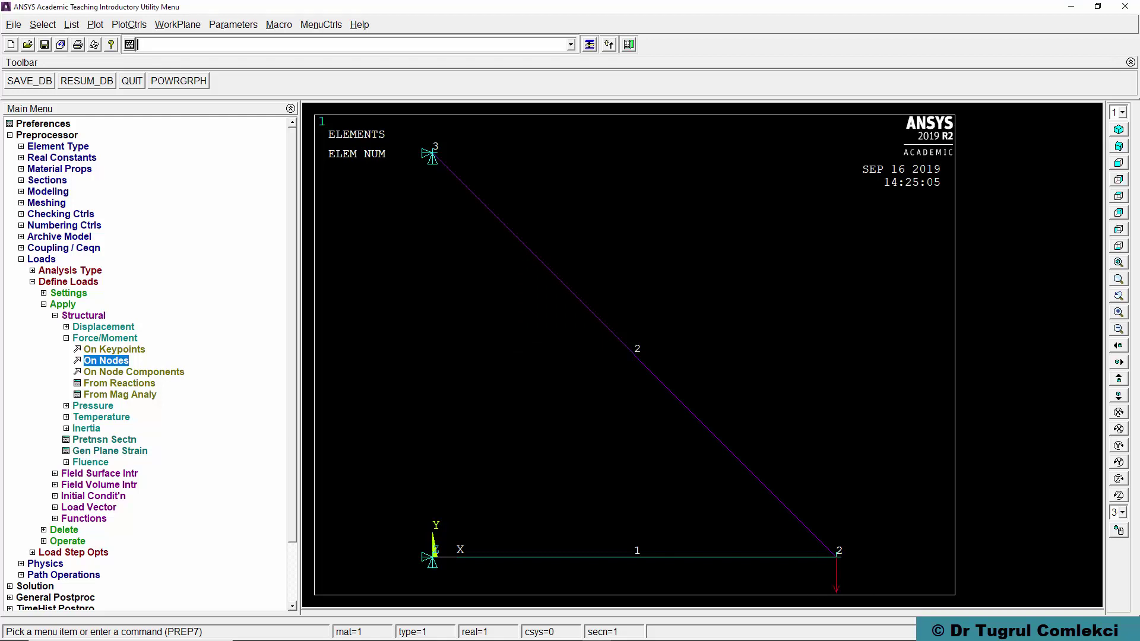
Step: Collapse the Loads branches of the main menu tree
click(46, 306)
click(43, 305)
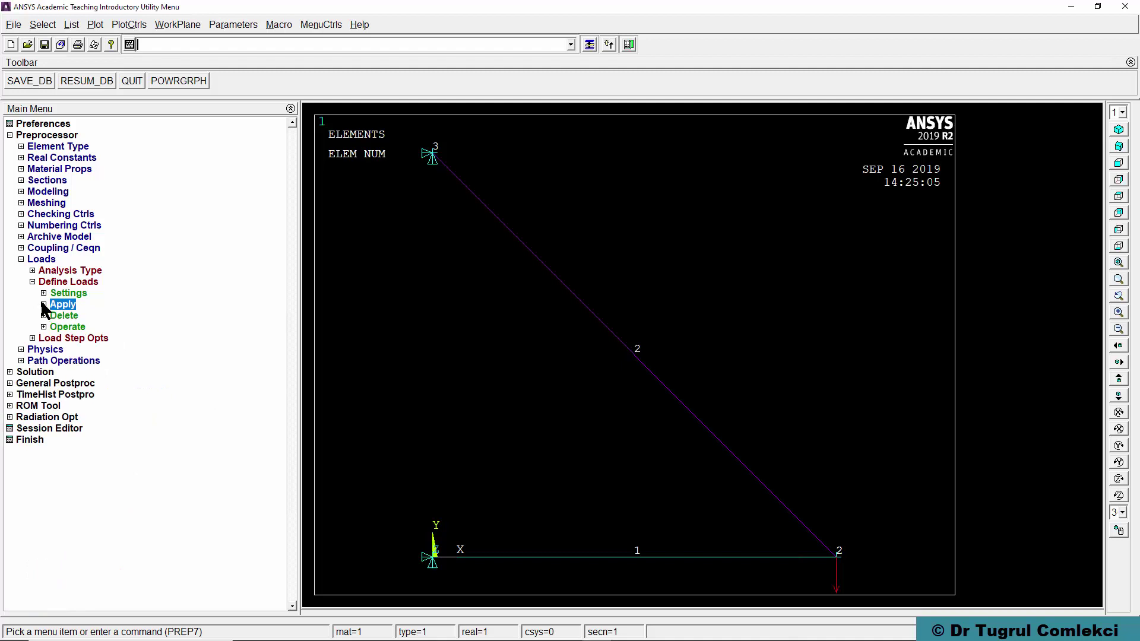
click(21, 260)
click(21, 259)
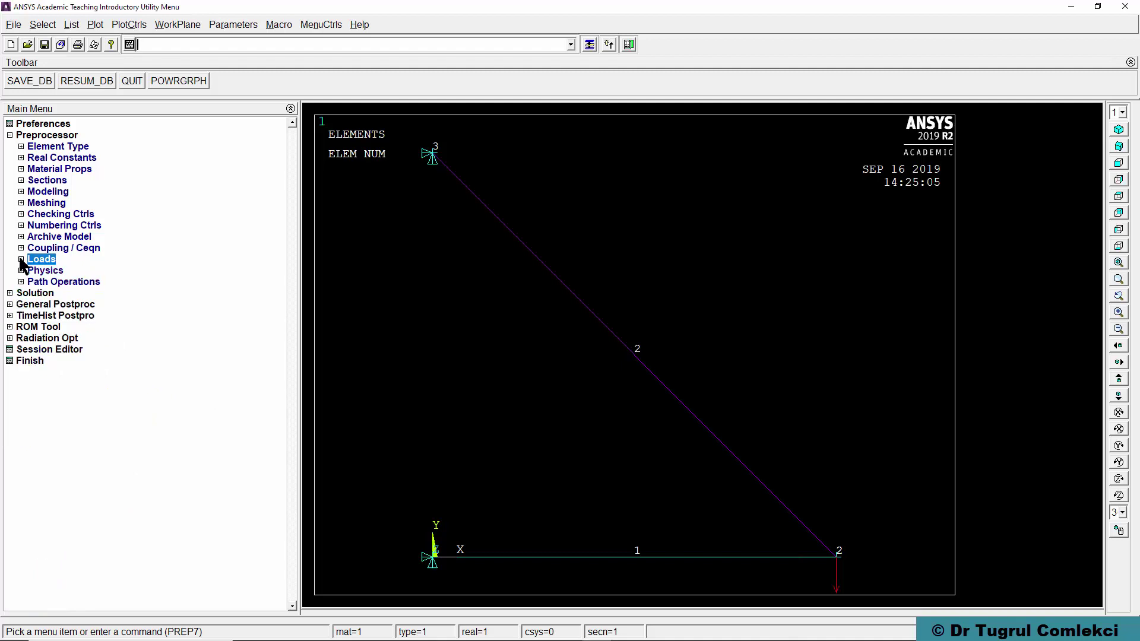
Step: Run Solve > Current LS, then close the 'Solution is done!' note and status window
click(14, 294)
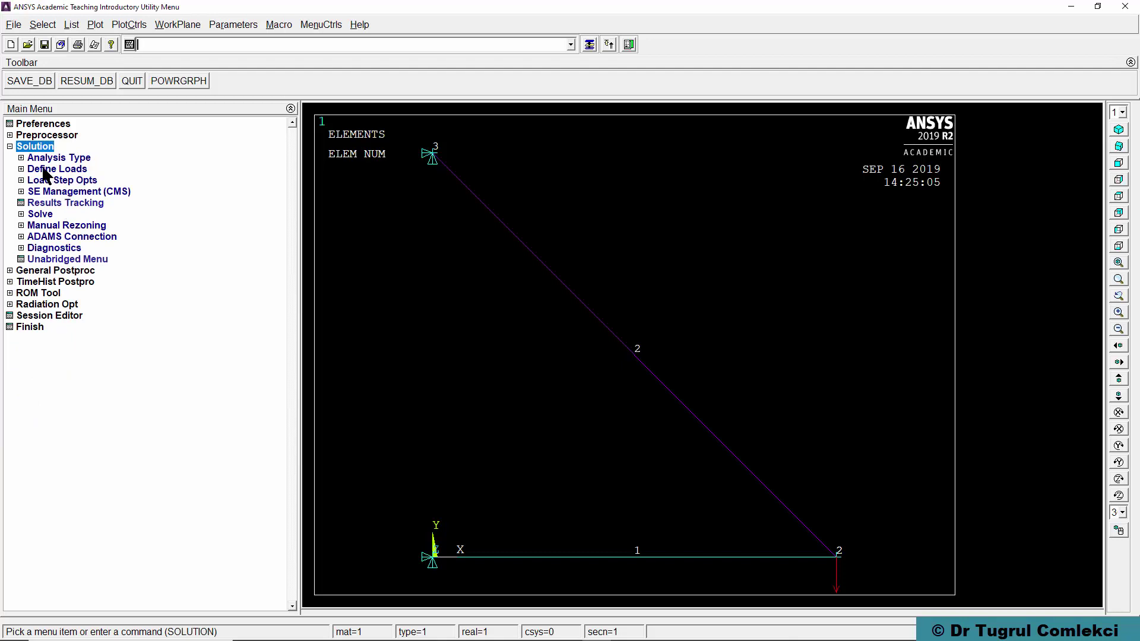
click(41, 215)
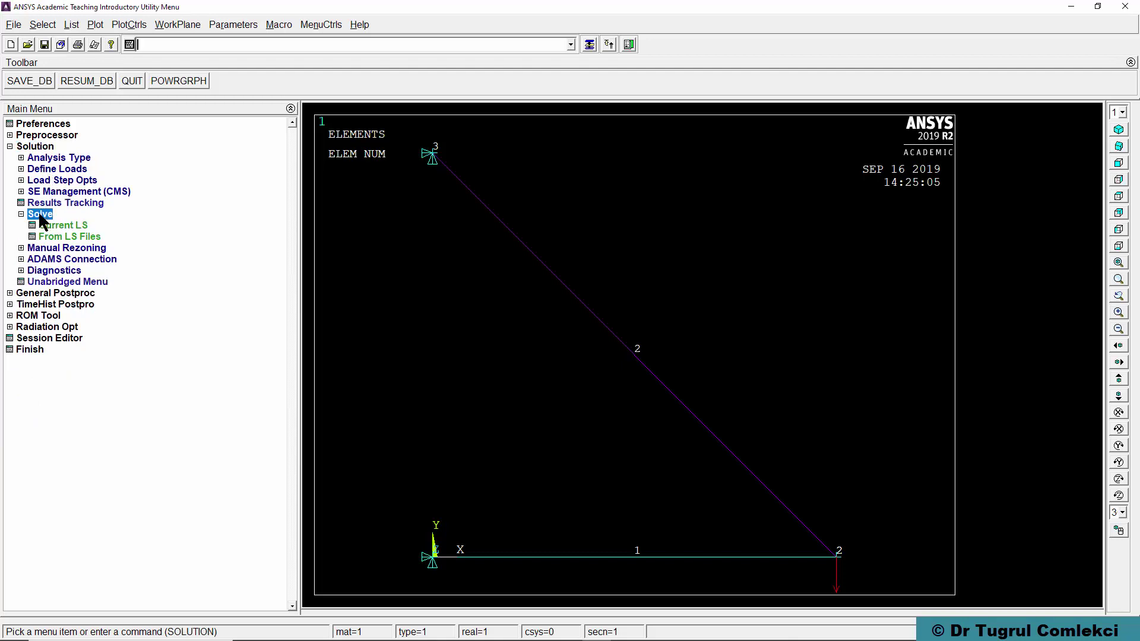
click(79, 223)
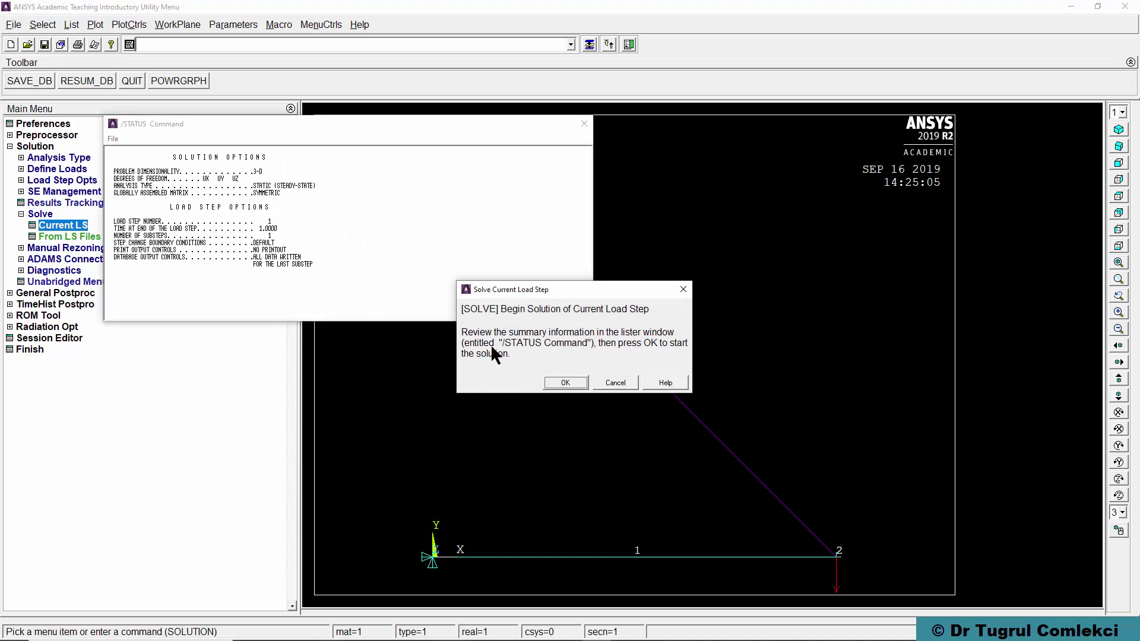
click(581, 384)
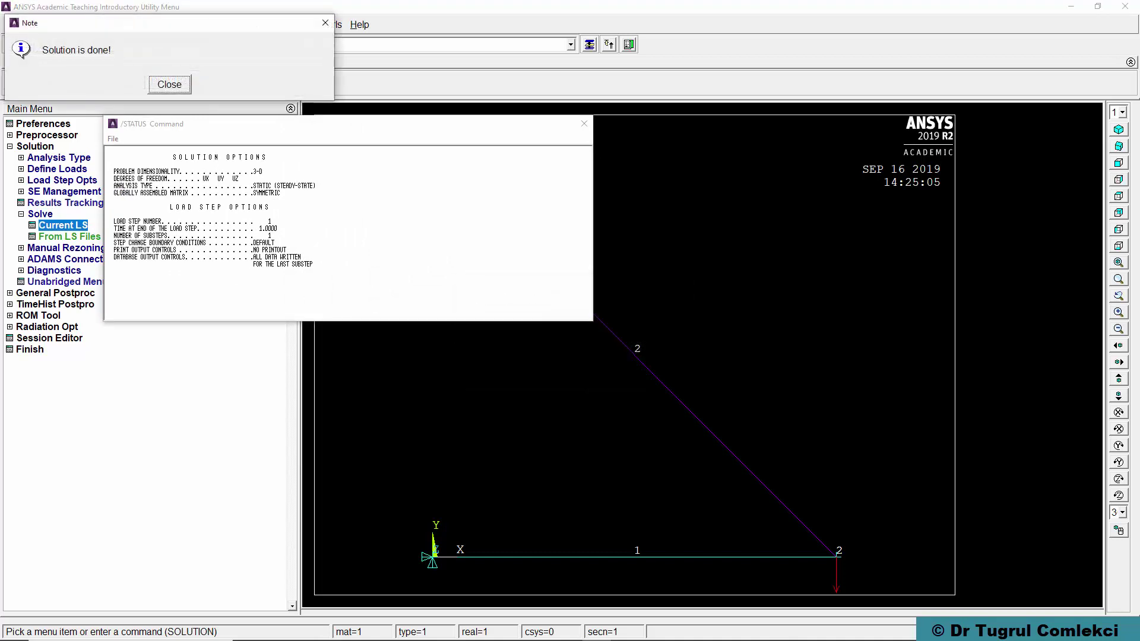
click(178, 87)
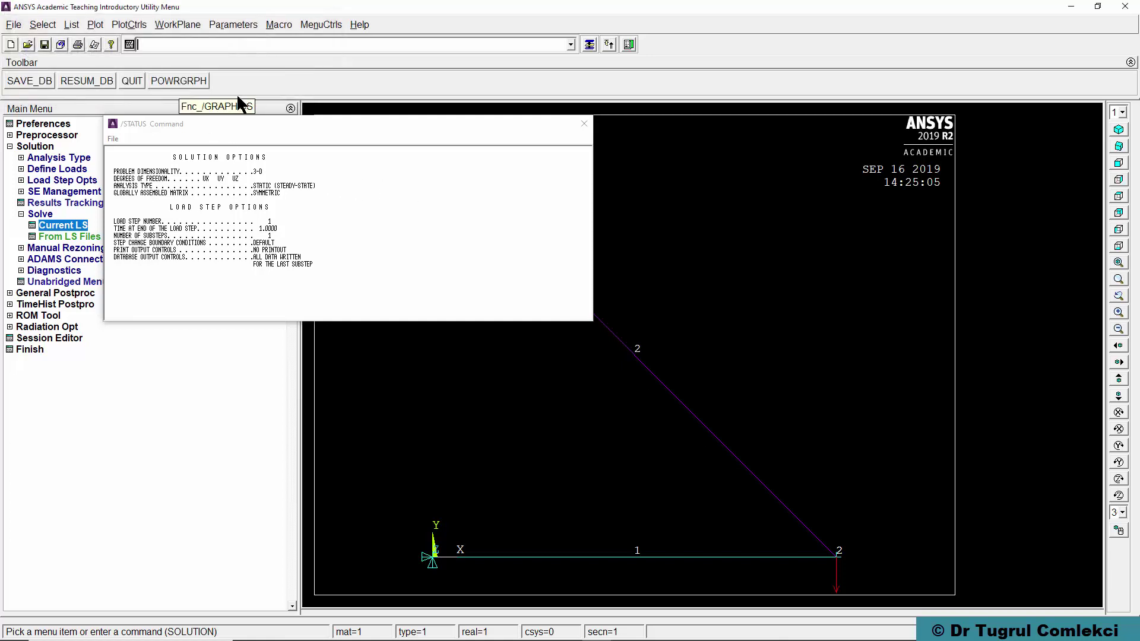
click(584, 125)
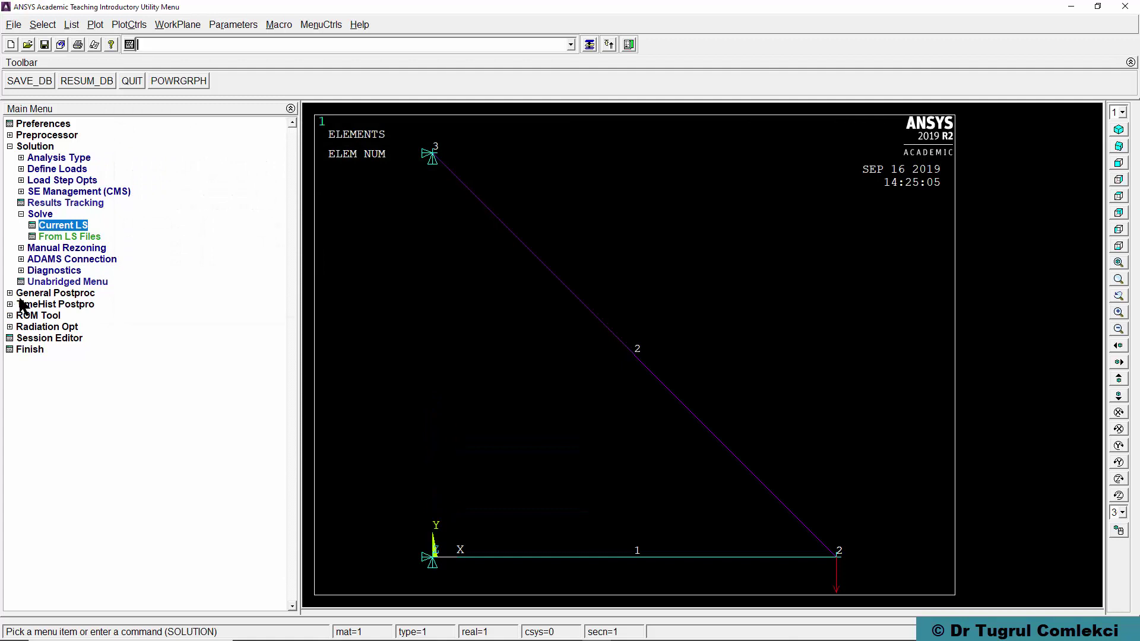
Step: In General Postproc, list the result sets (set 1 at time 1.0), then expand Read Results
click(9, 147)
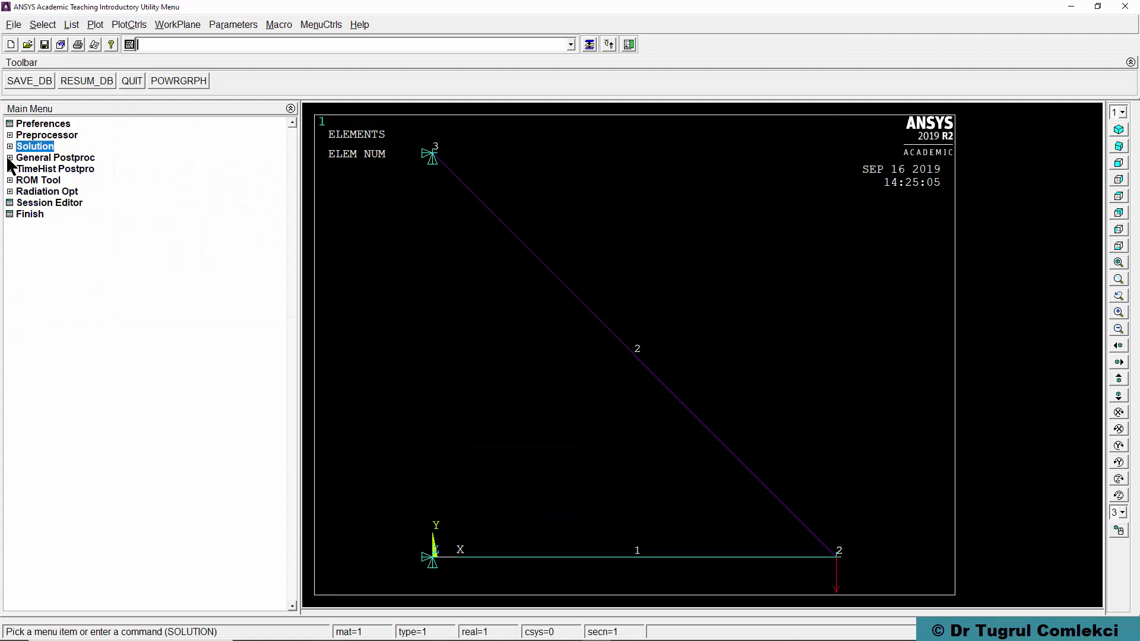
click(9, 158)
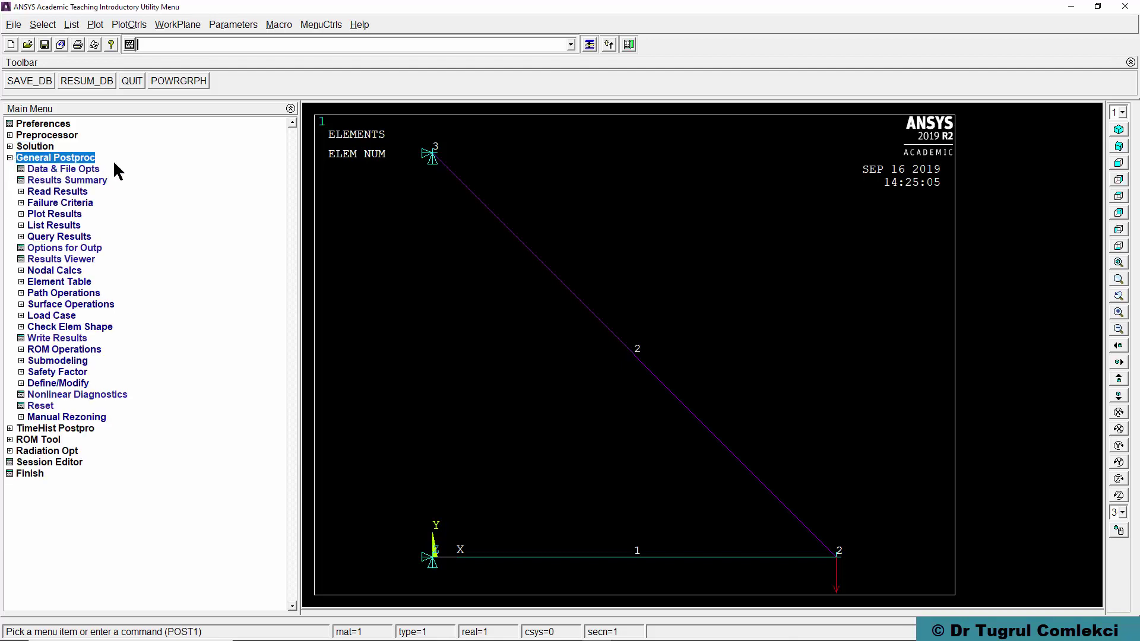
click(89, 181)
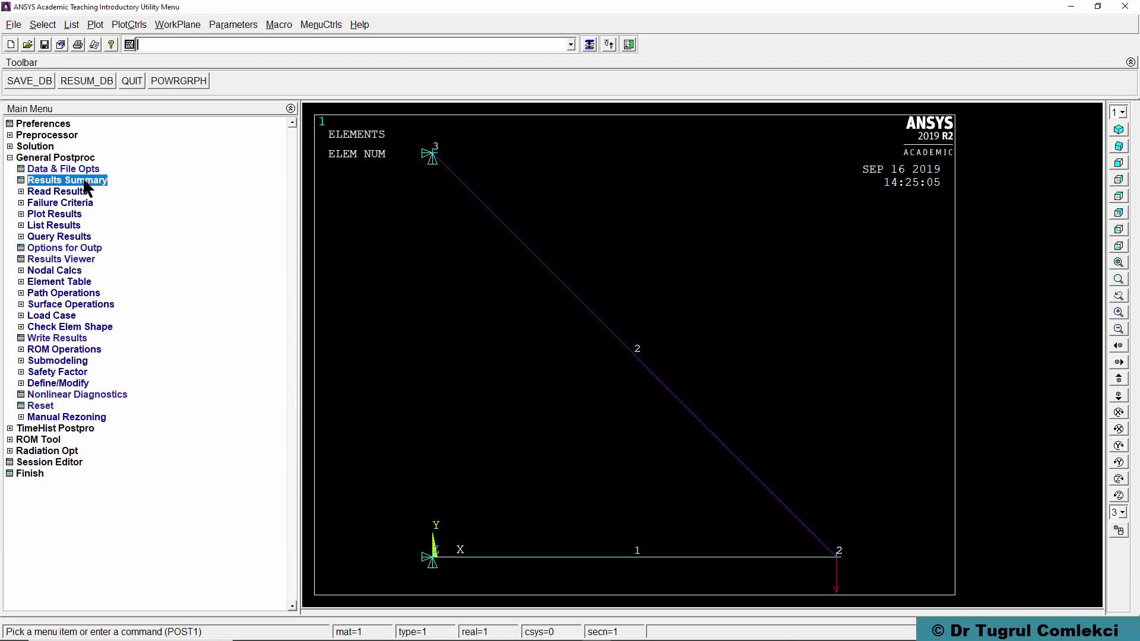
drag(216, 129, 361, 140)
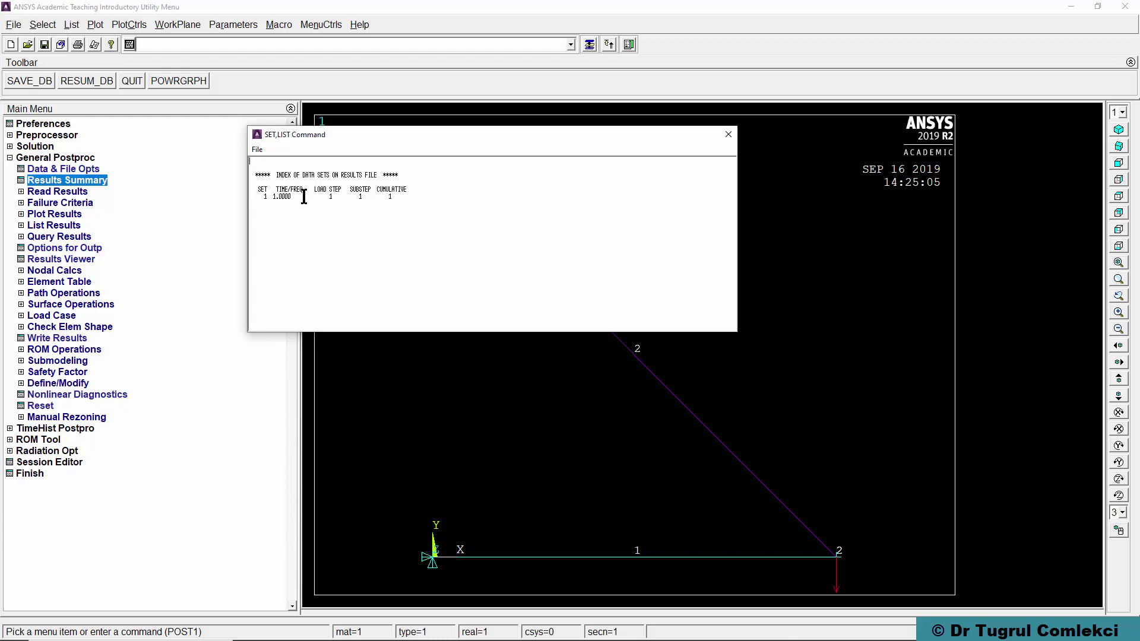
click(728, 134)
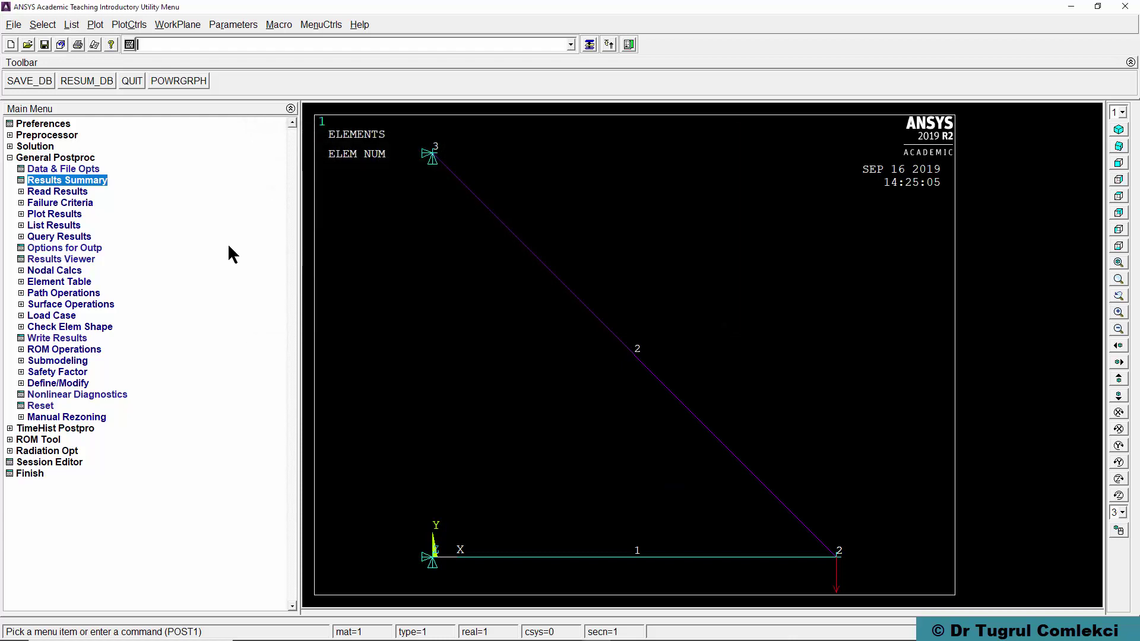
click(22, 191)
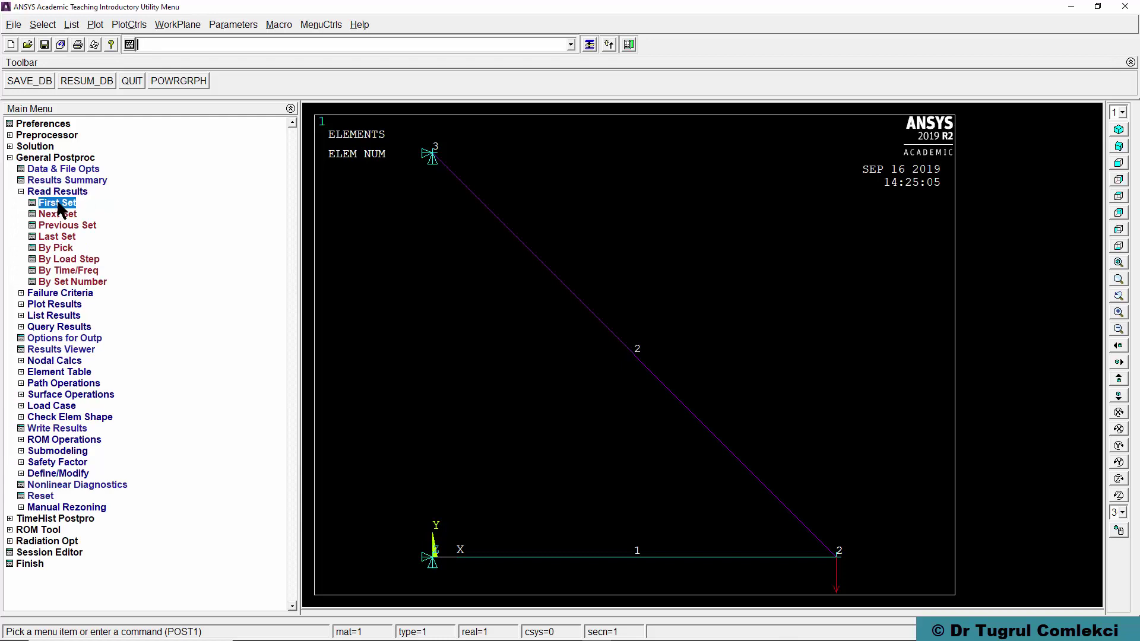
Step: Plot the deformed shape over the undeformed outline (DMX .047788), then enter help,180
click(23, 304)
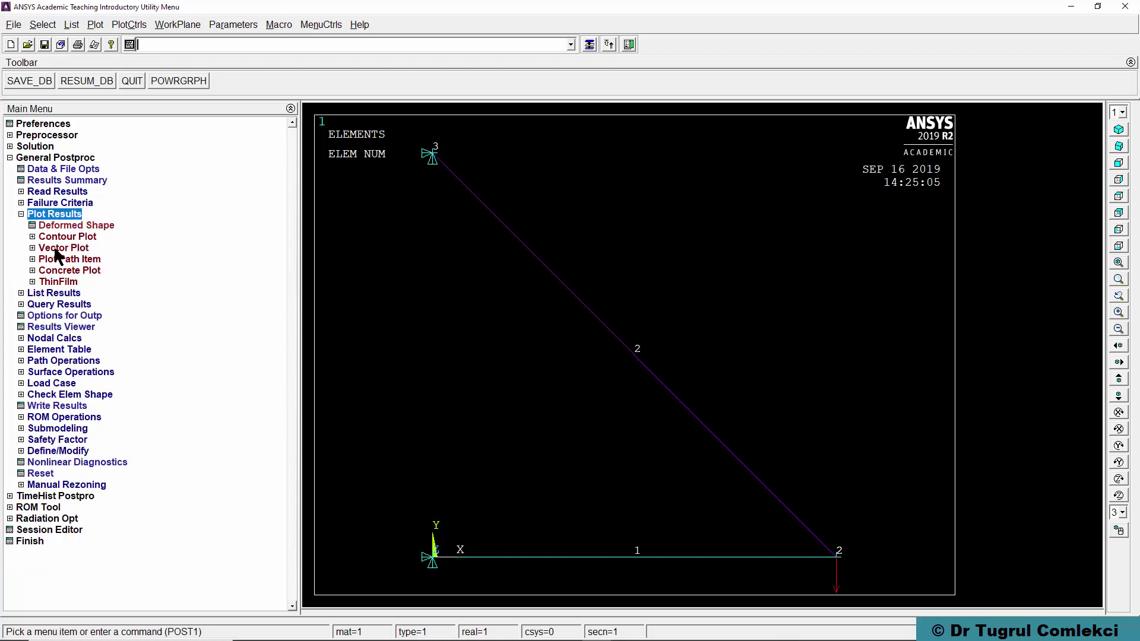
click(67, 227)
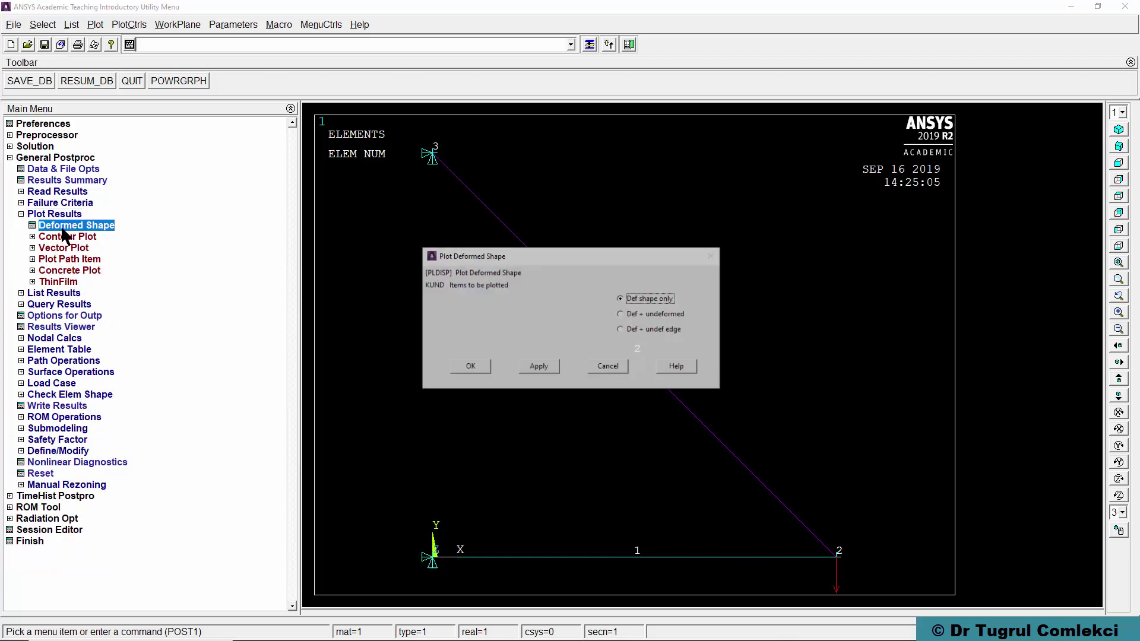
click(665, 314)
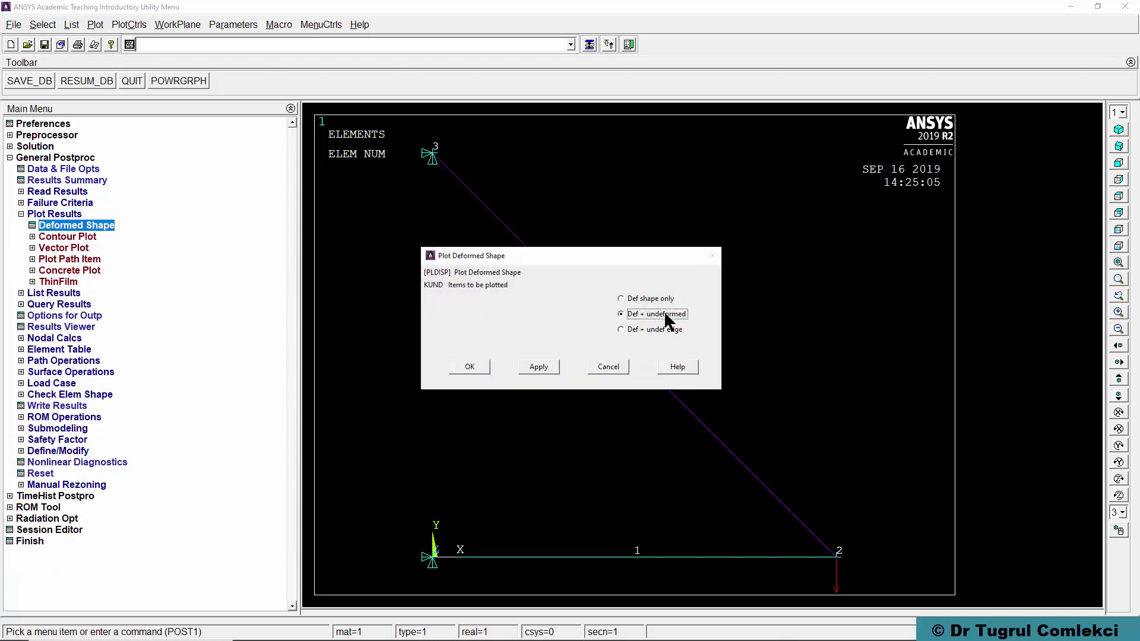
click(469, 367)
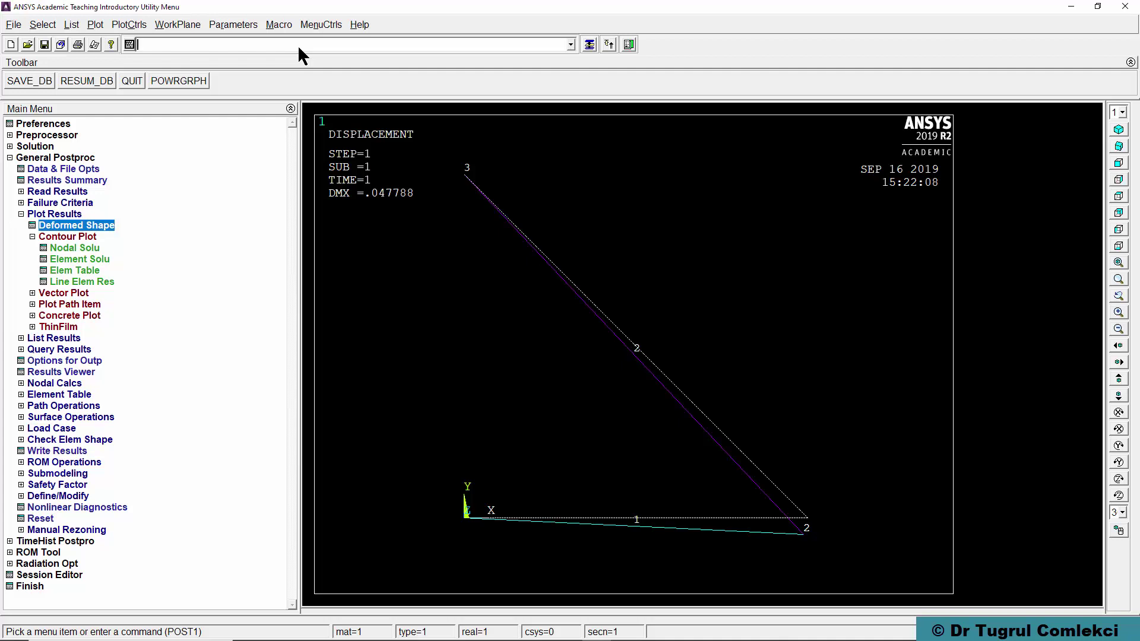
text(help)
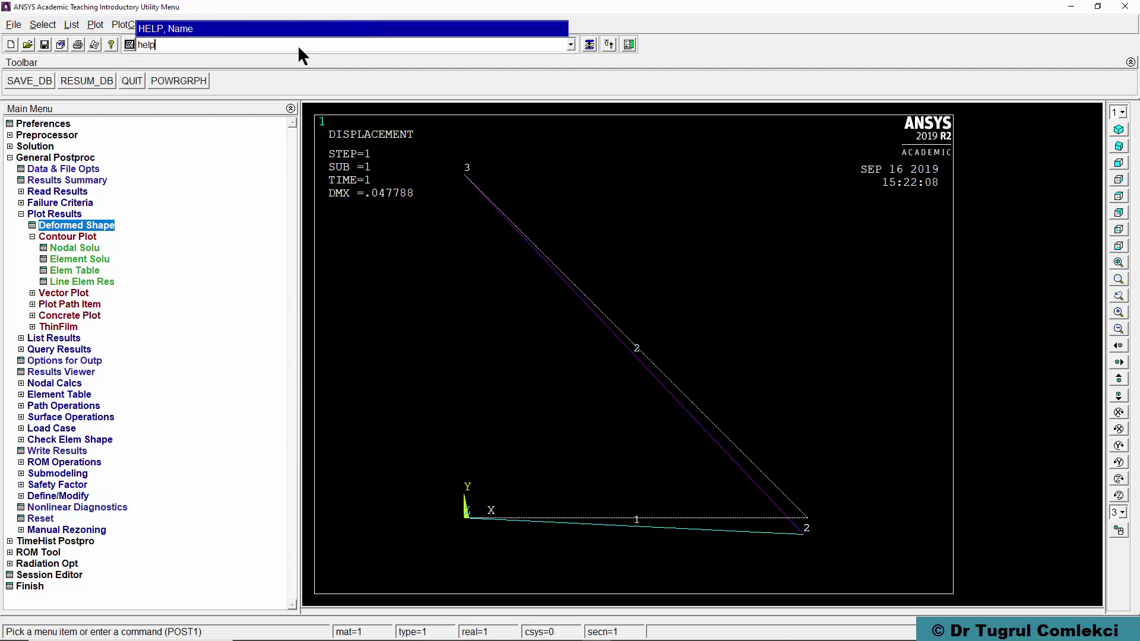
text(,180)
Step: Open the LINK180 help page and locate Table 180.2's LS 1 sequence numbers for Sxx
key(Return)
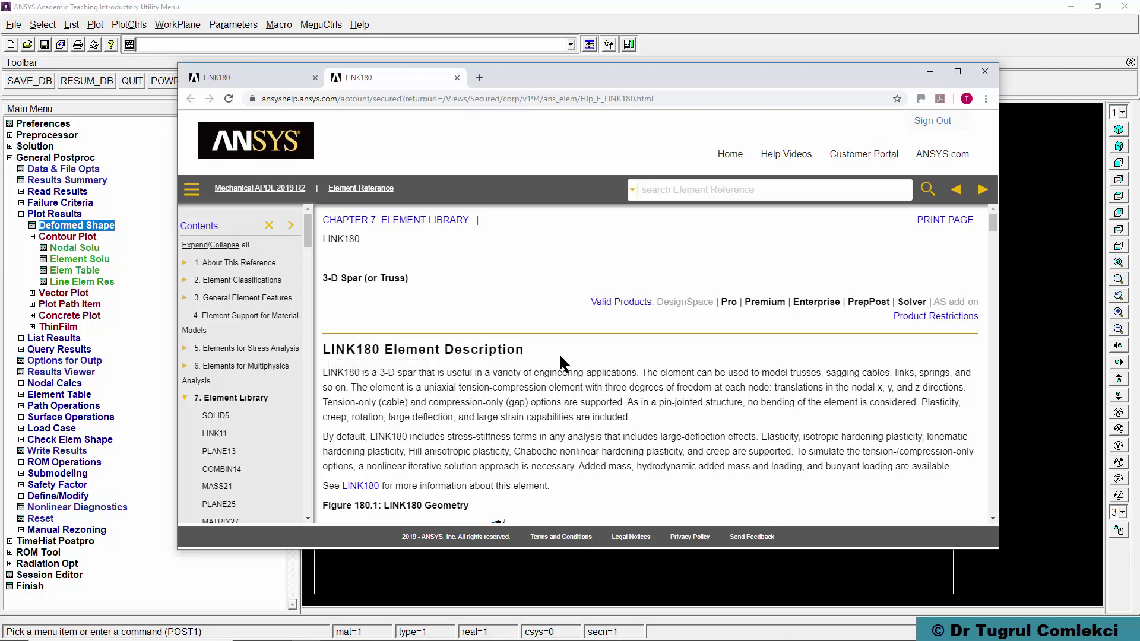
scroll(560, 356, down, 1)
scroll(560, 356, down, 1)
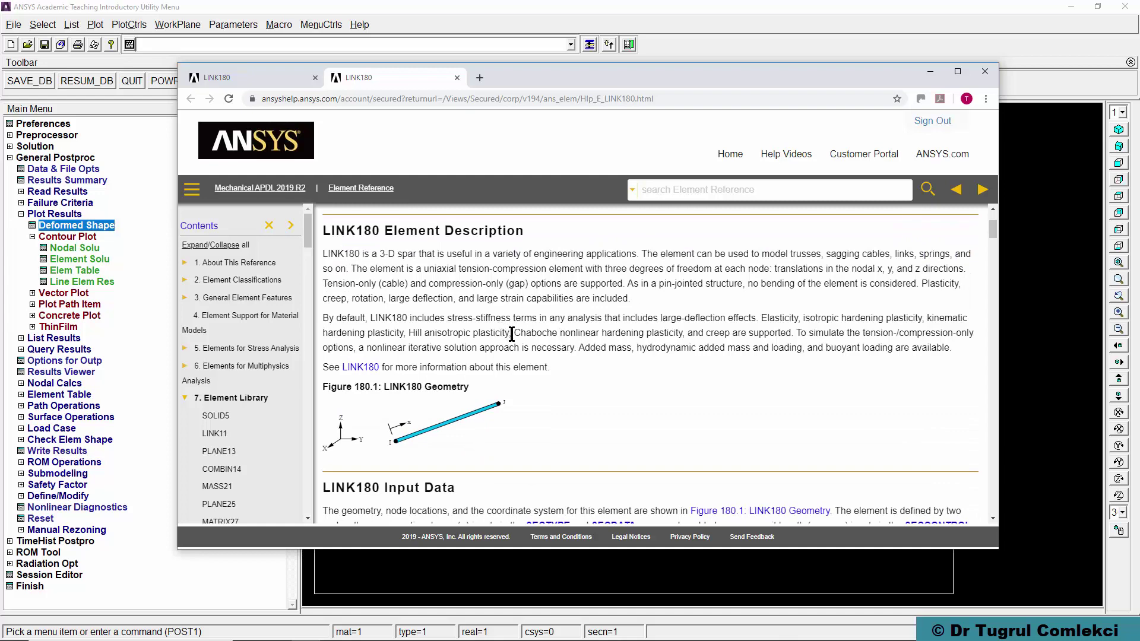
scroll(519, 336, down, 2)
scroll(528, 341, down, 1)
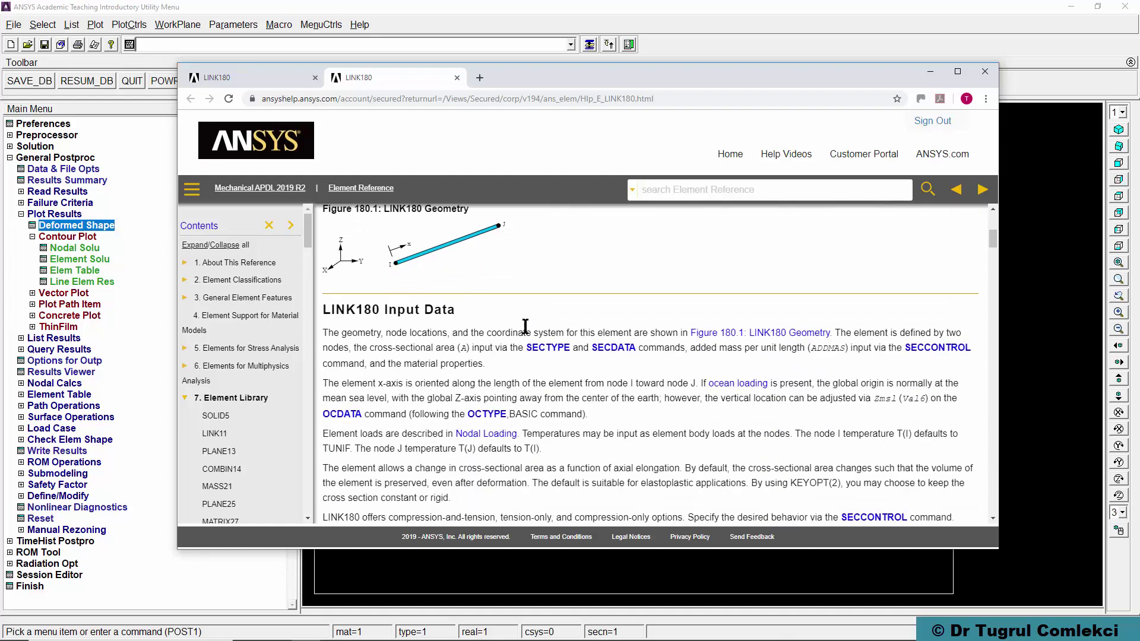
scroll(482, 346, down, 8)
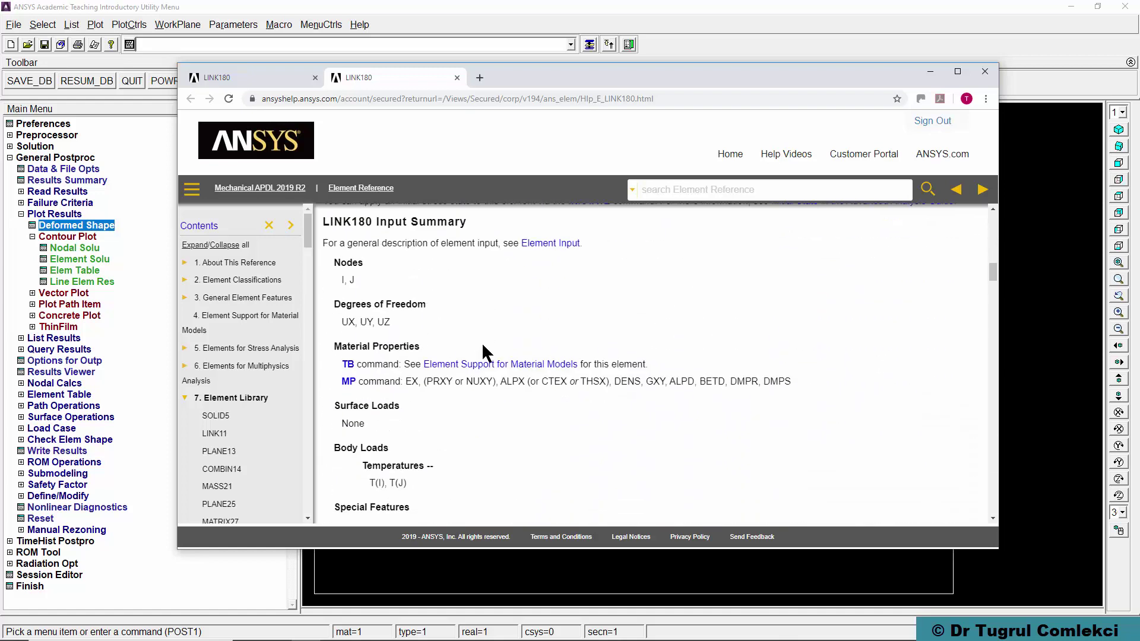
scroll(483, 347, down, 4)
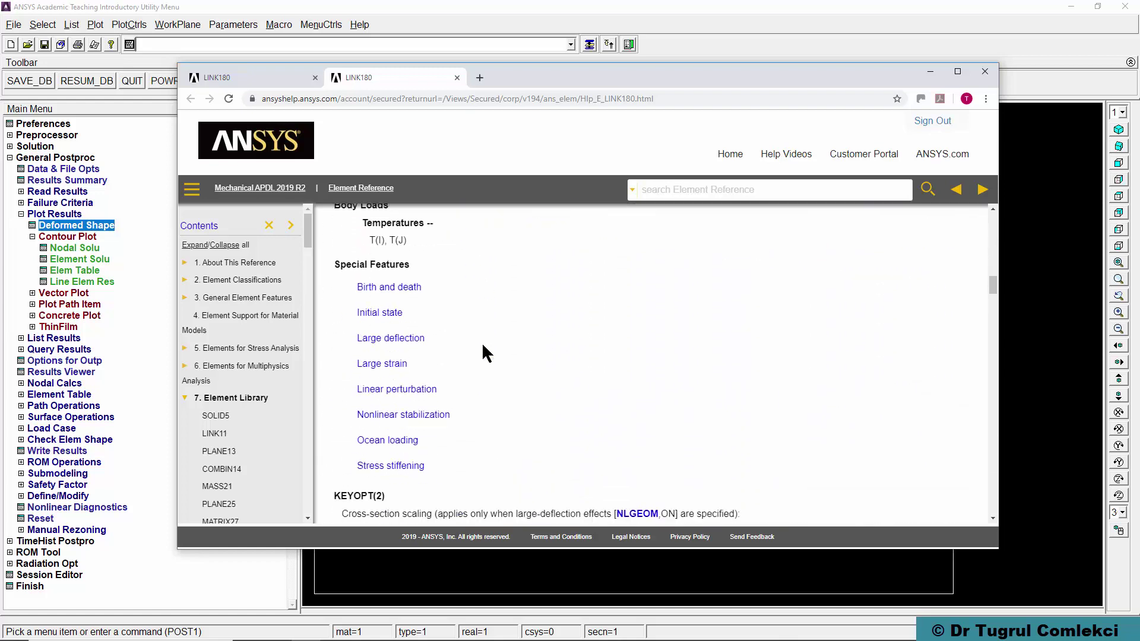
scroll(482, 347, down, 15)
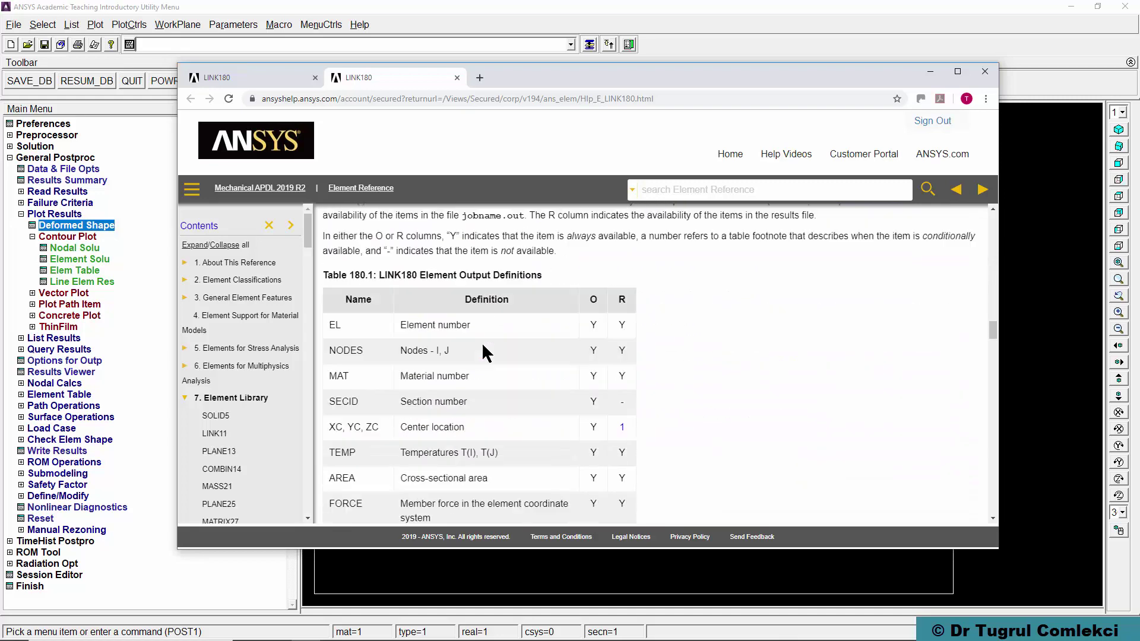
scroll(482, 351, down, 14)
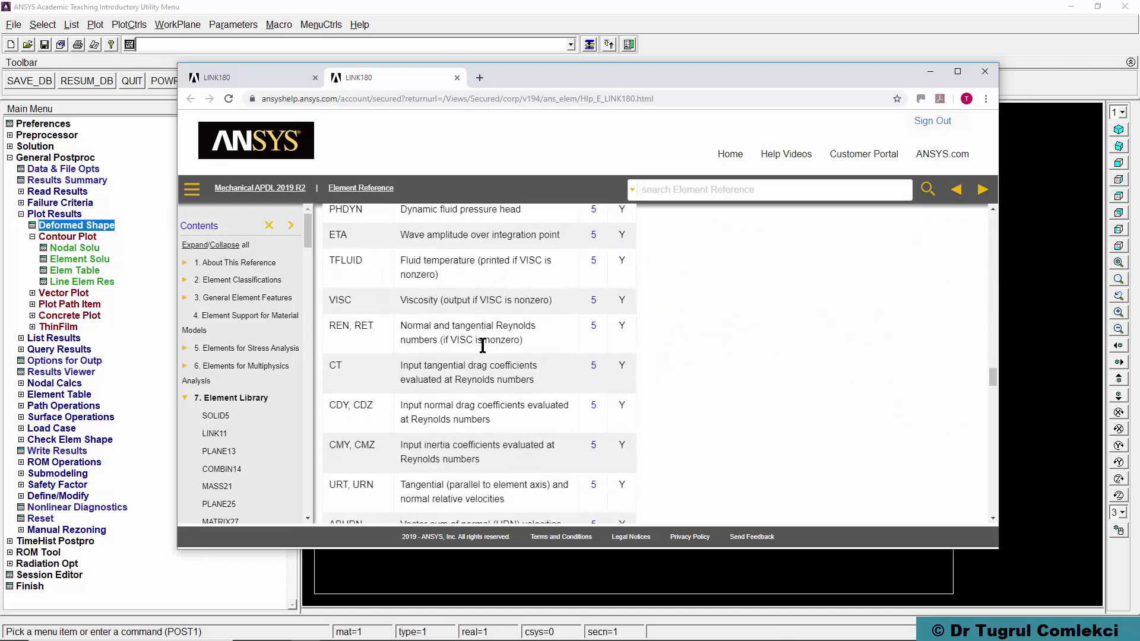
scroll(482, 346, down, 12)
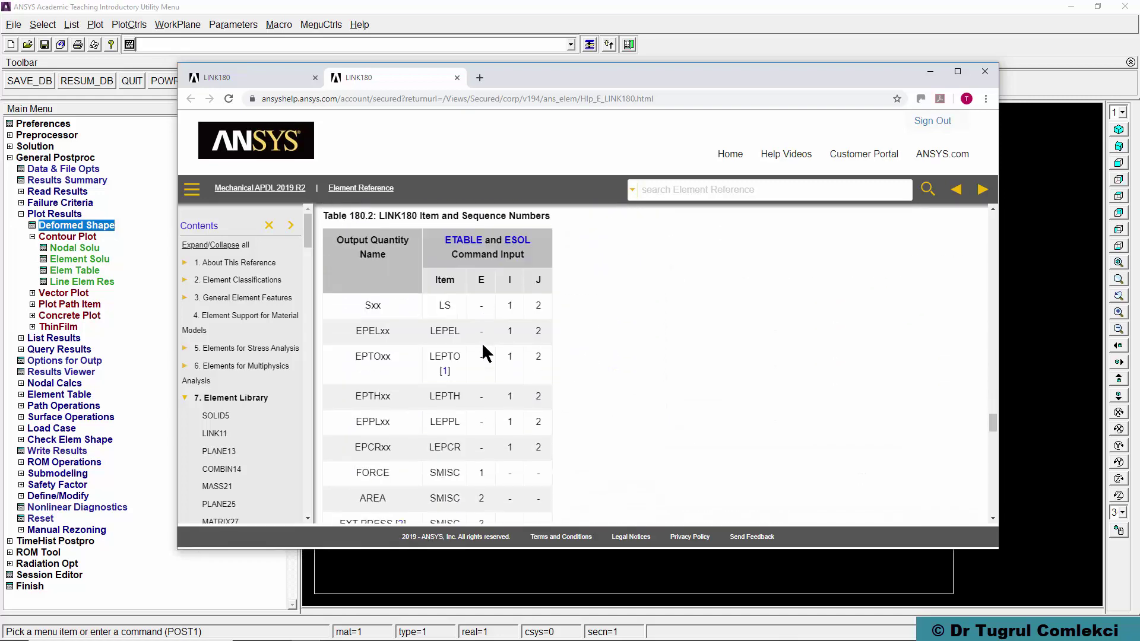
scroll(482, 350, up, 1)
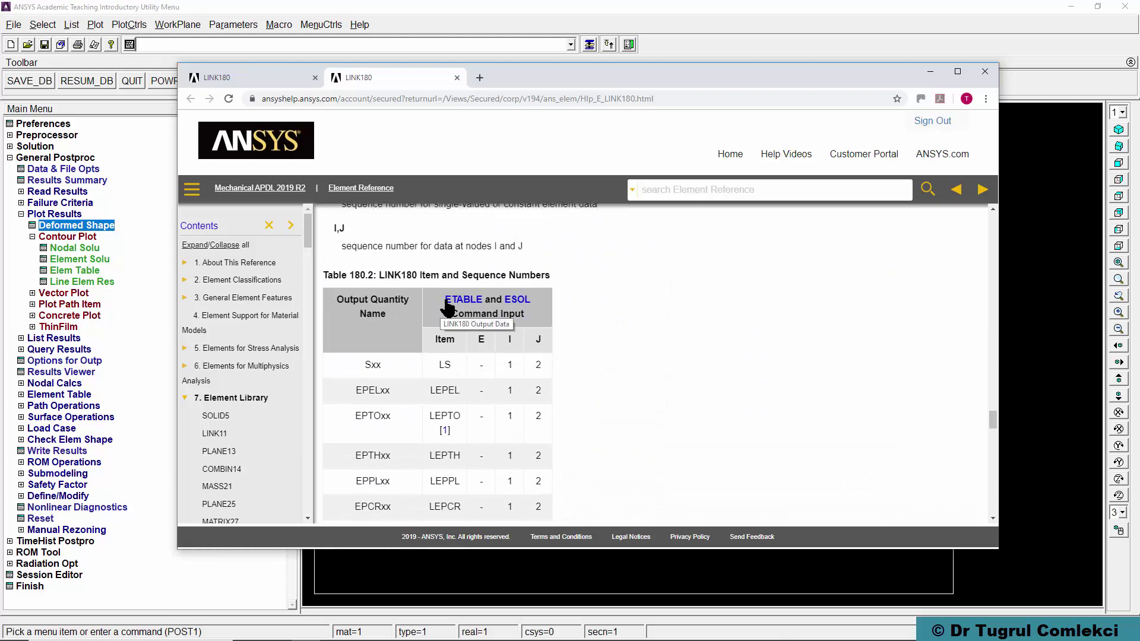
click(475, 302)
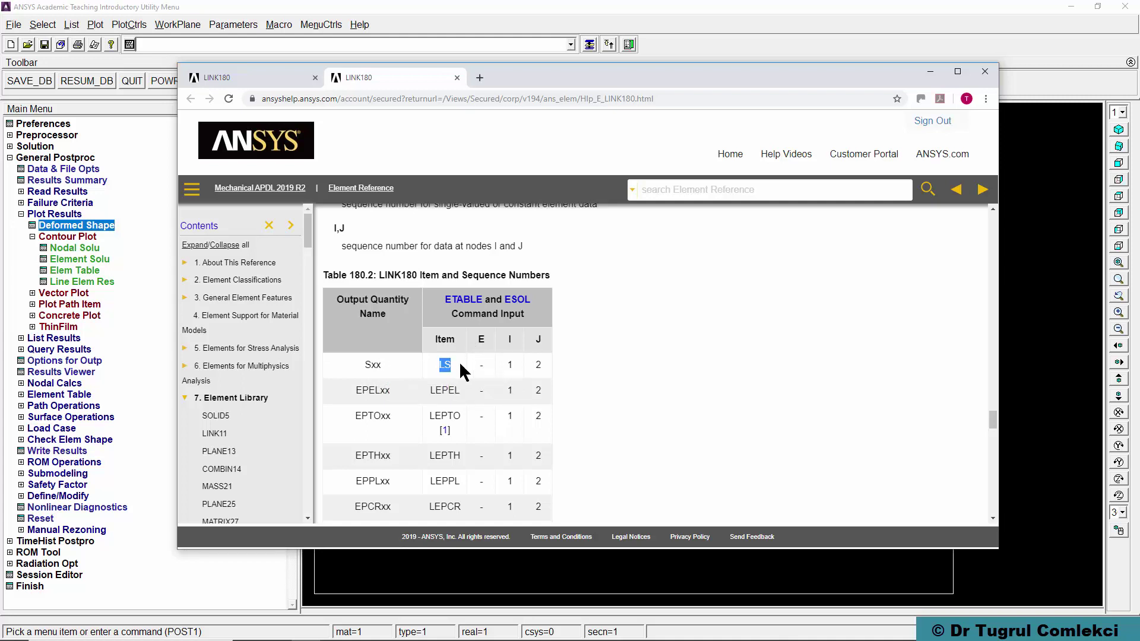
click(508, 366)
double_click(510, 364)
double_click(538, 365)
Step: Note FORCE as SMISC item 1, then return to the ANSYS window
scroll(540, 374, down, 4)
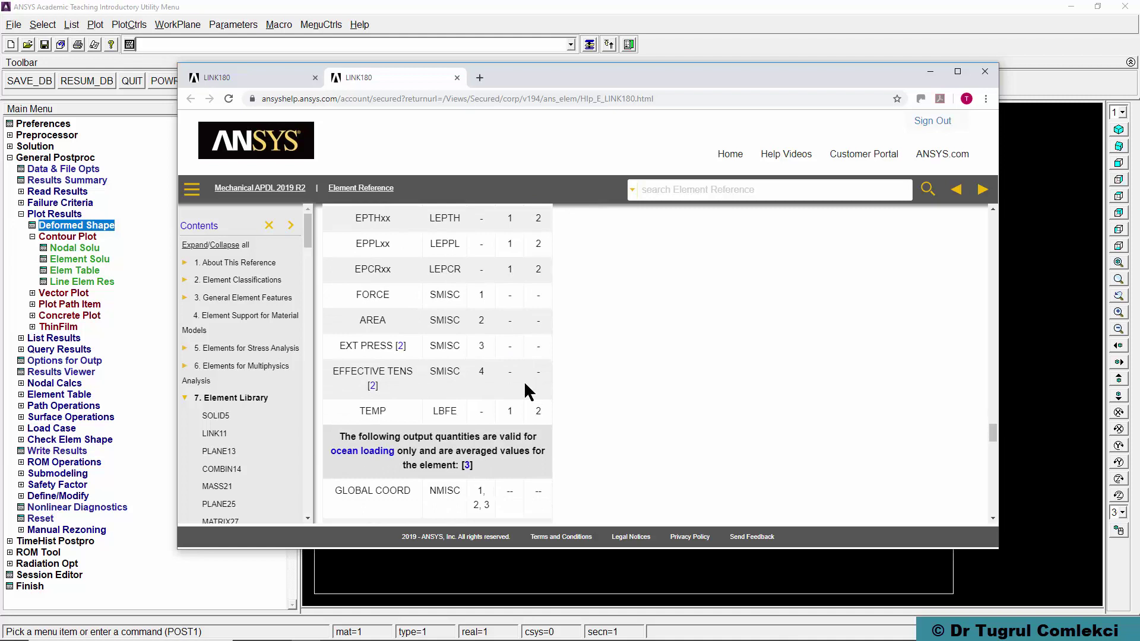
drag(357, 294, 459, 294)
click(482, 293)
drag(484, 294, 469, 303)
click(468, 12)
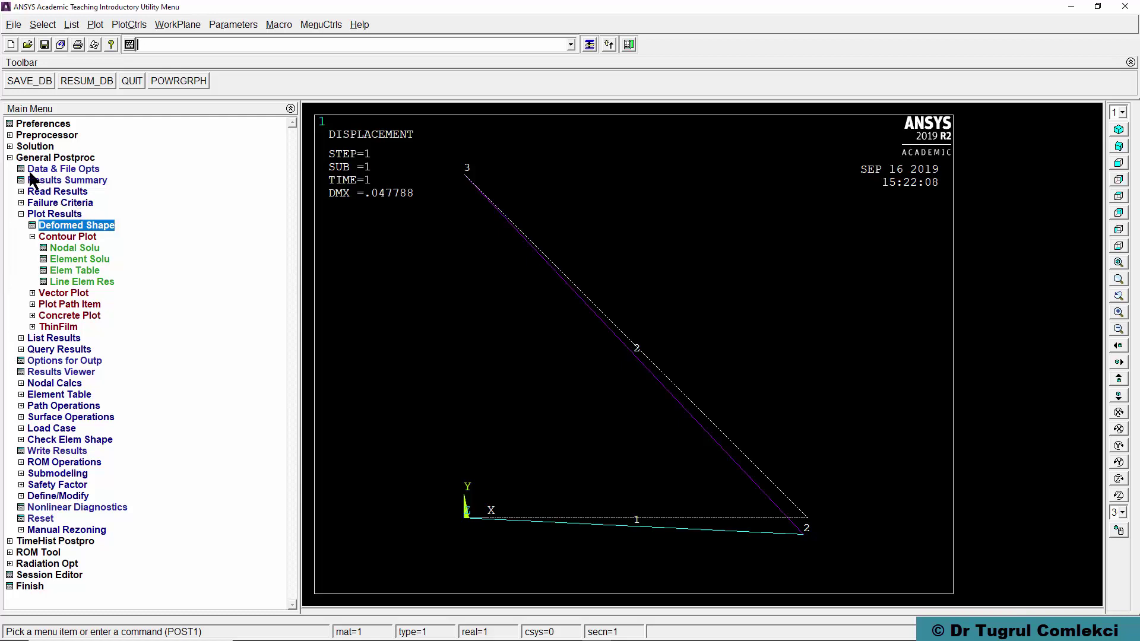
Step: Add element table item MFORCE by sequence number SMISC,1
click(22, 396)
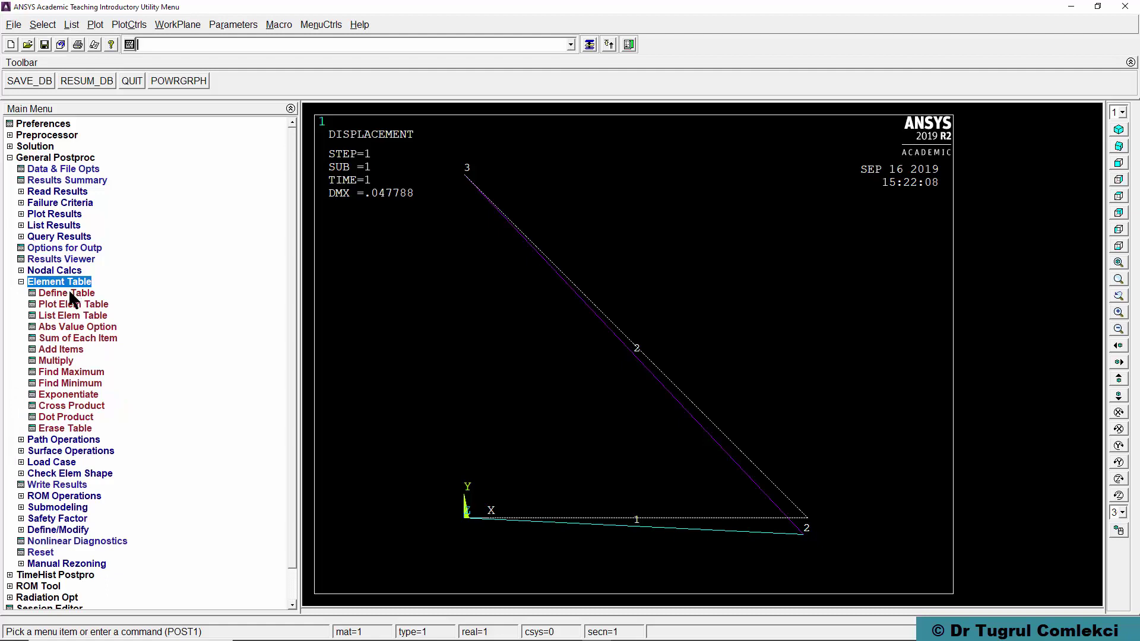
click(70, 292)
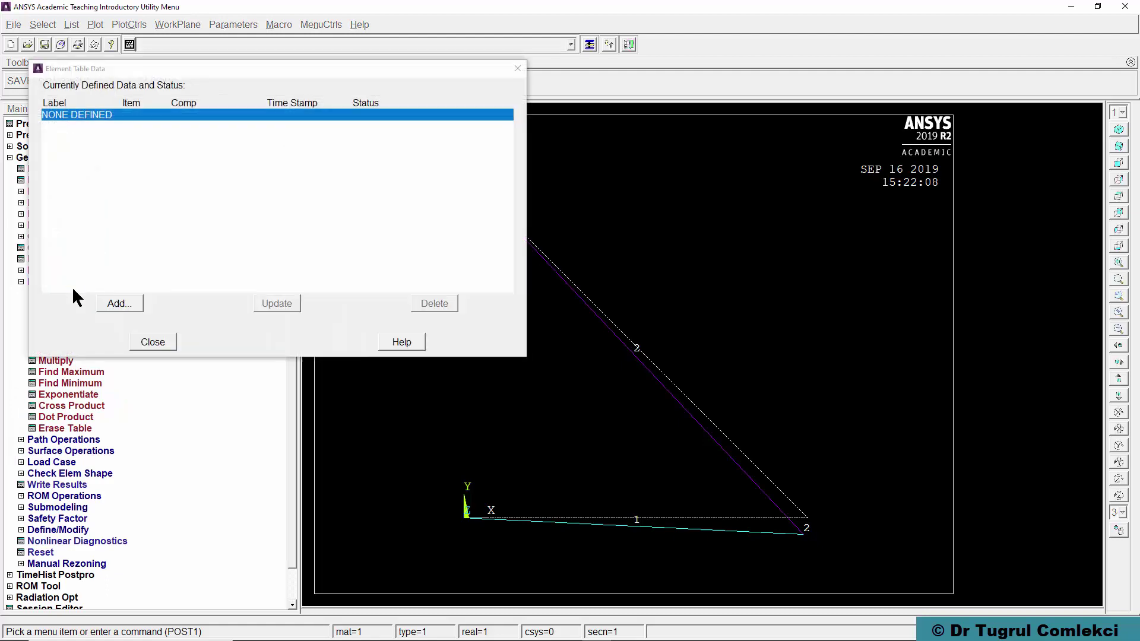
click(114, 301)
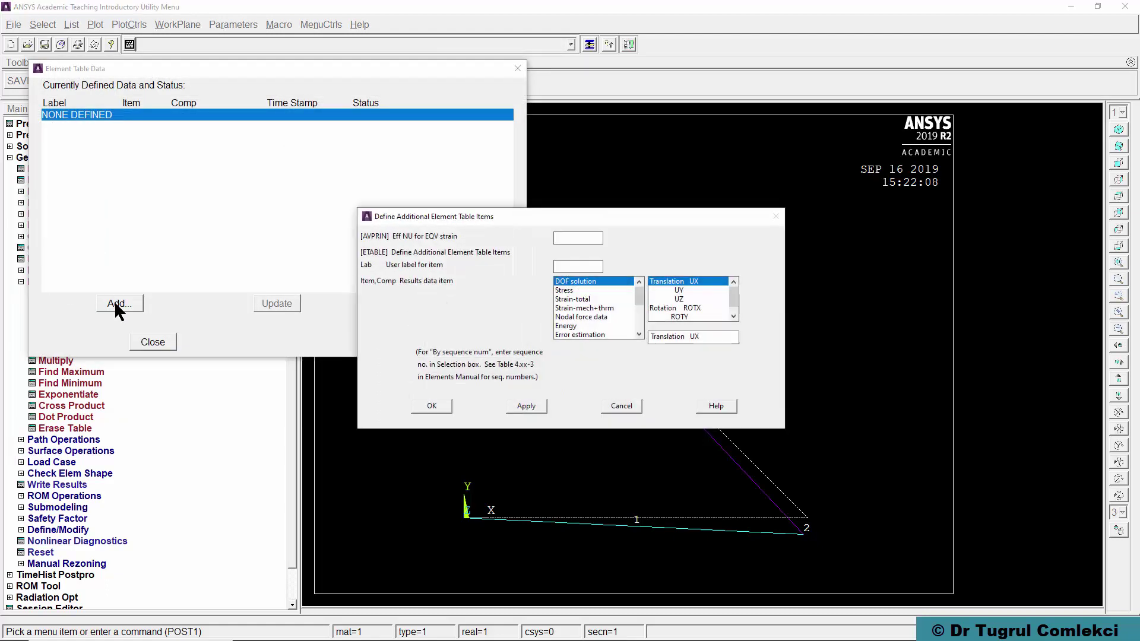
click(579, 266)
text(mforce)
scroll(639, 311, down, 3)
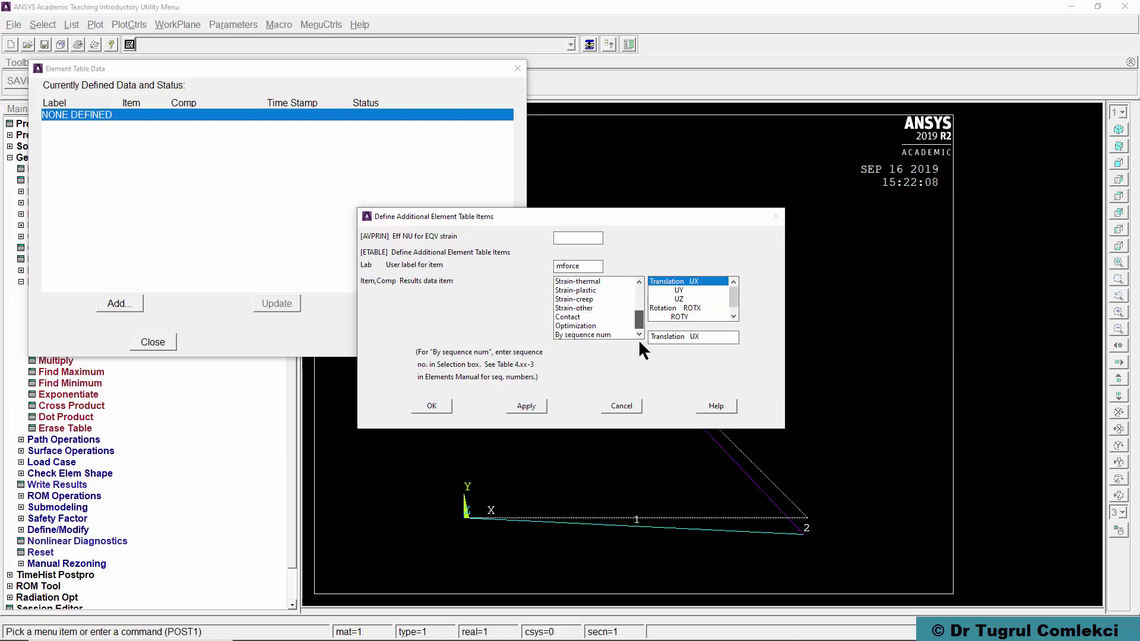
click(590, 335)
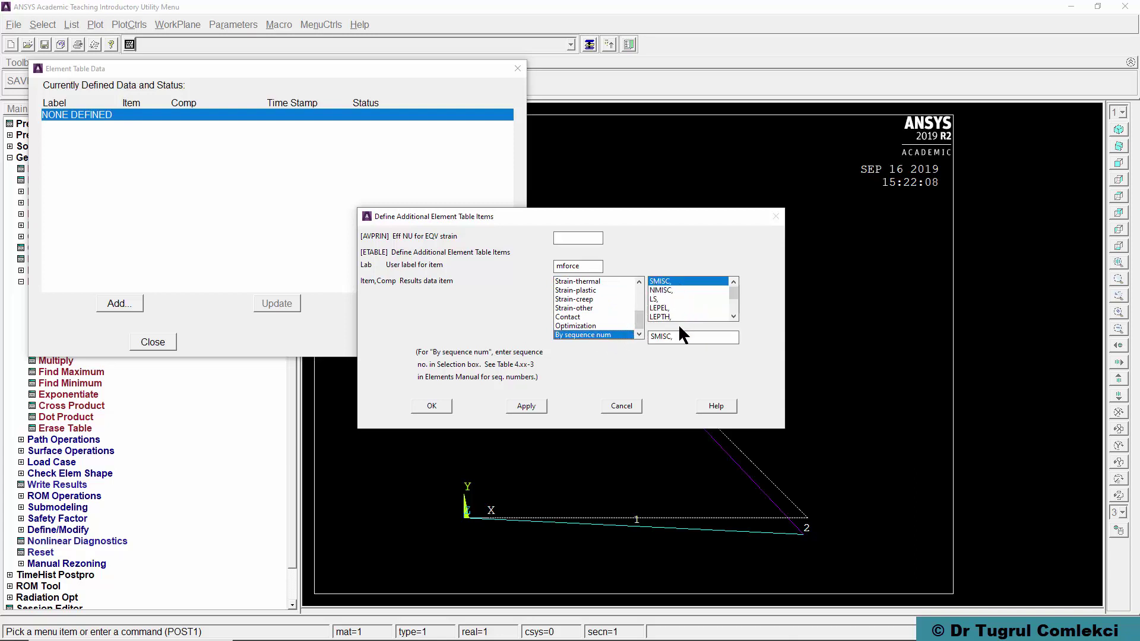
text(1)
click(526, 406)
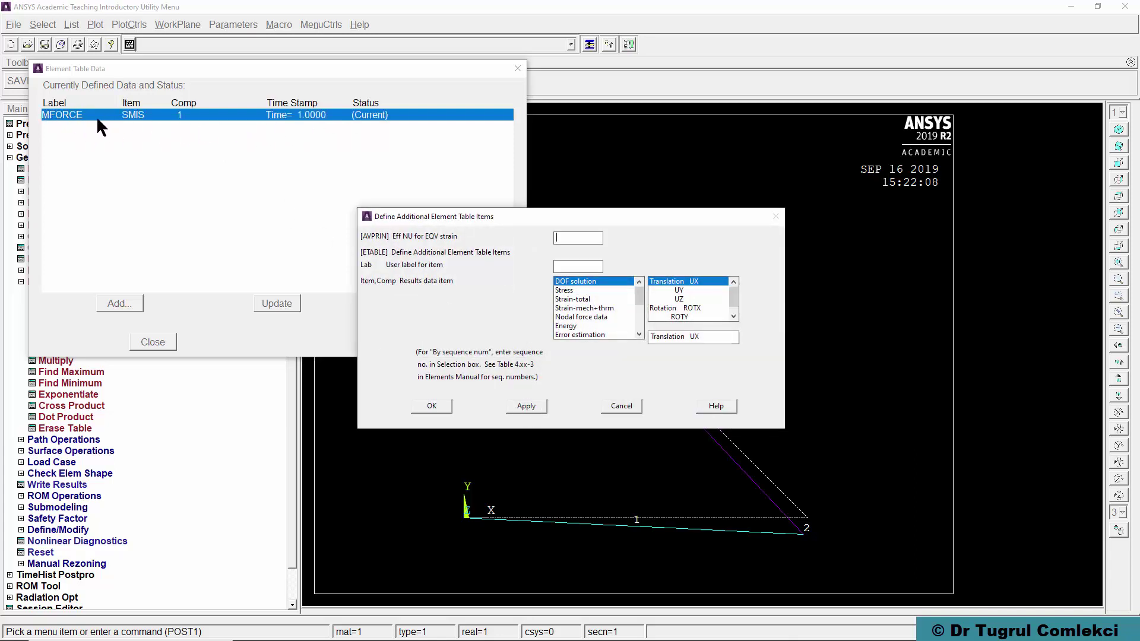
Step: Add element table item SAXL by sequence number LS,1 and close the table list
click(585, 264)
text(sax)
click(638, 304)
click(633, 336)
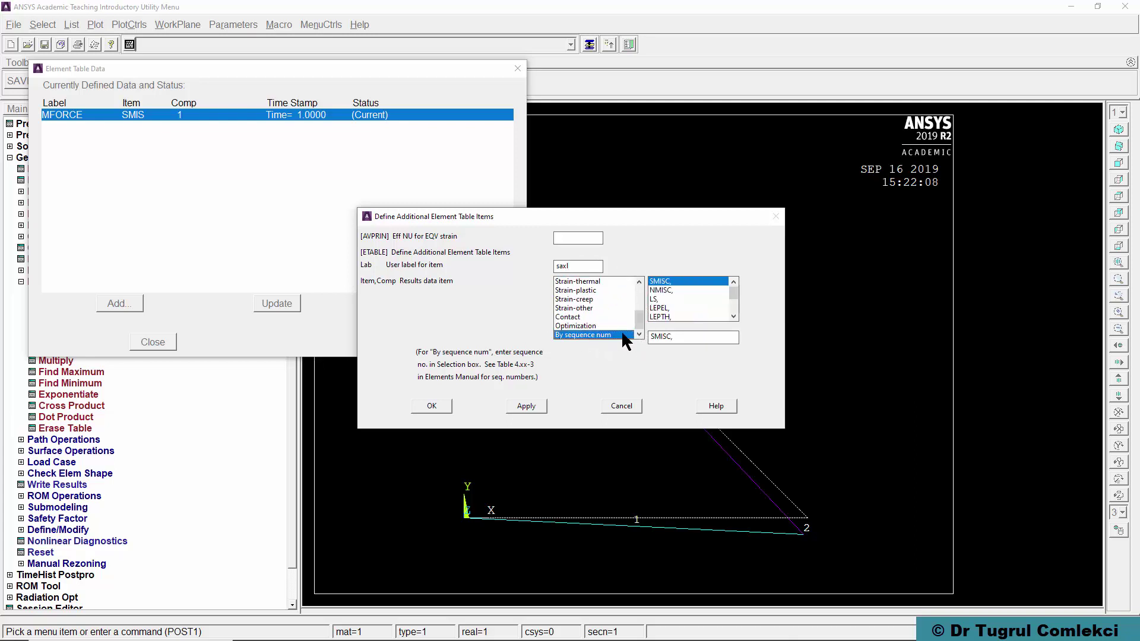
click(656, 298)
click(666, 338)
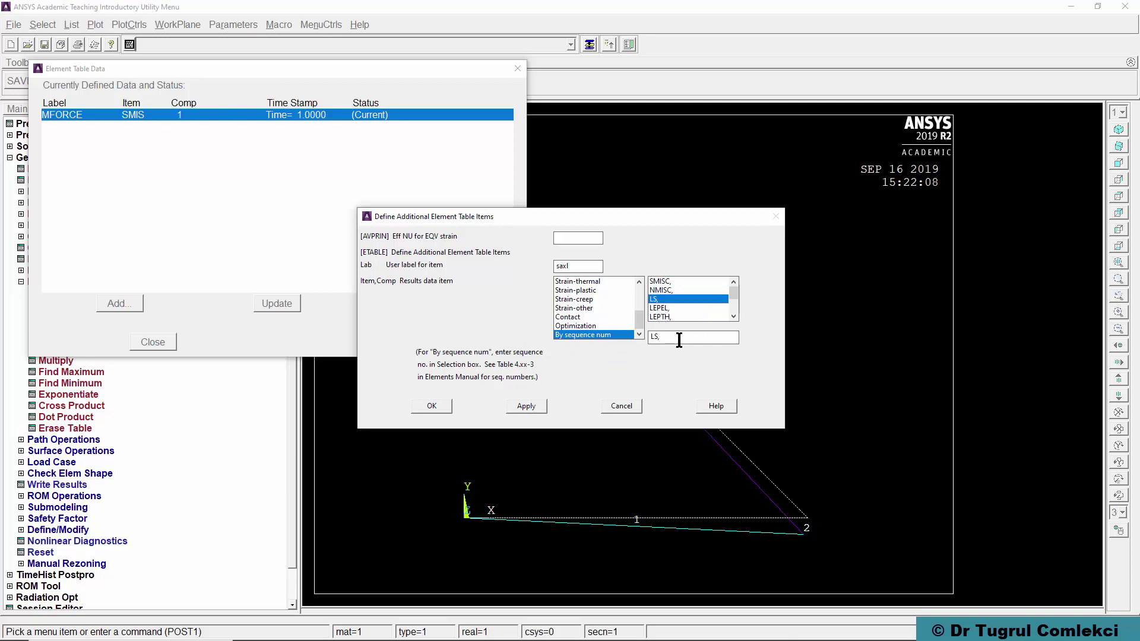
text(1)
click(446, 407)
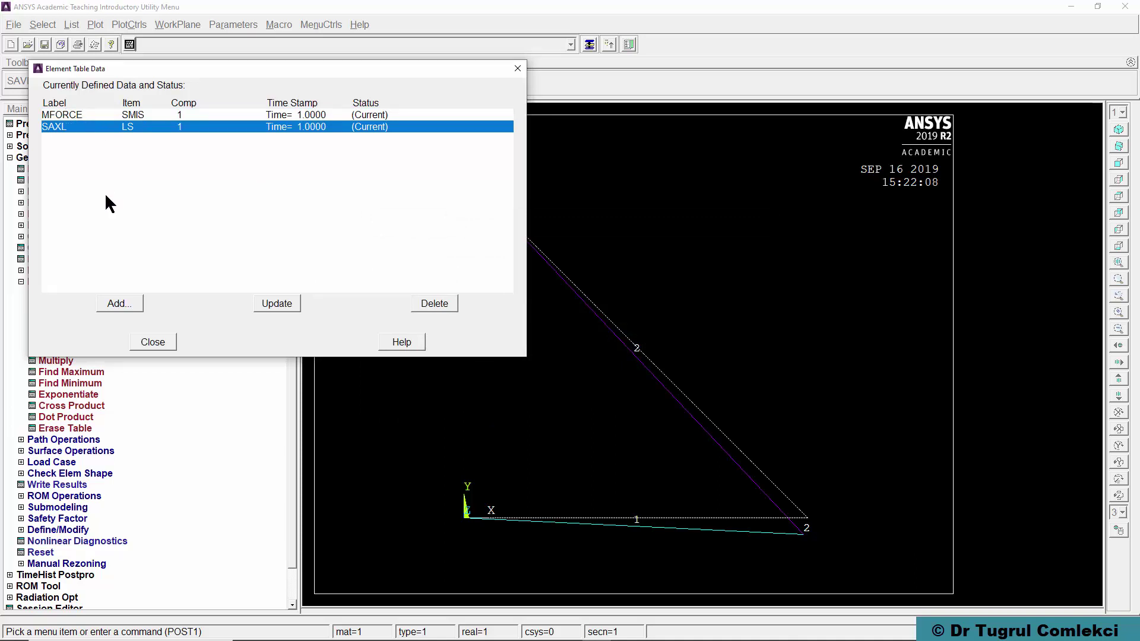
click(155, 343)
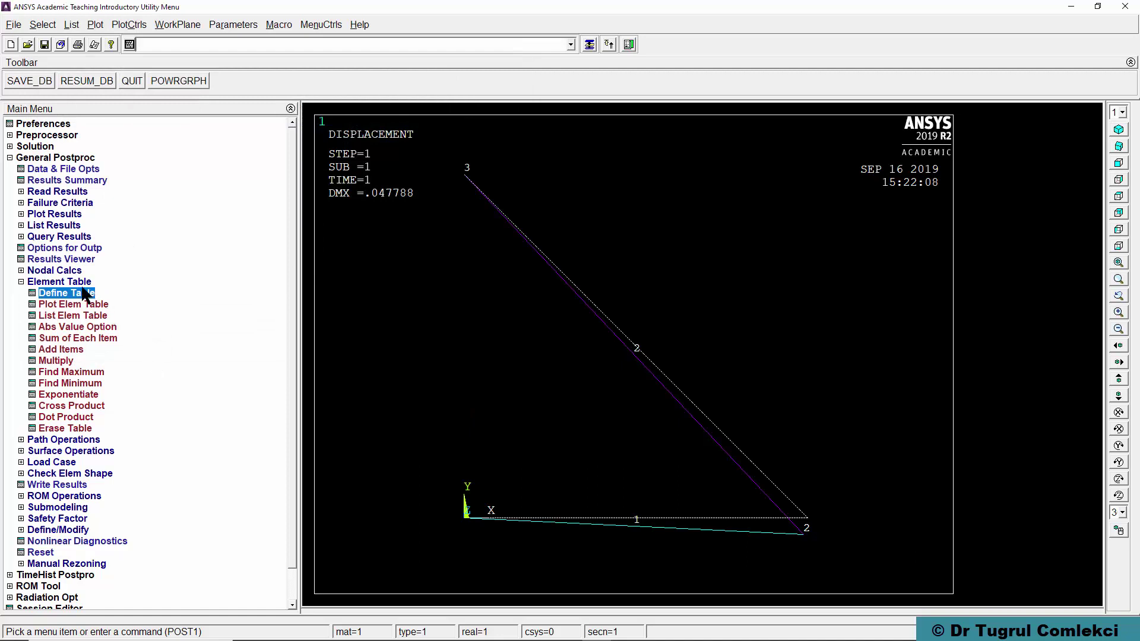
Step: Contour element table item MFORCE, then switch to SAXL (range -2.5 to 3.53553)
click(66, 305)
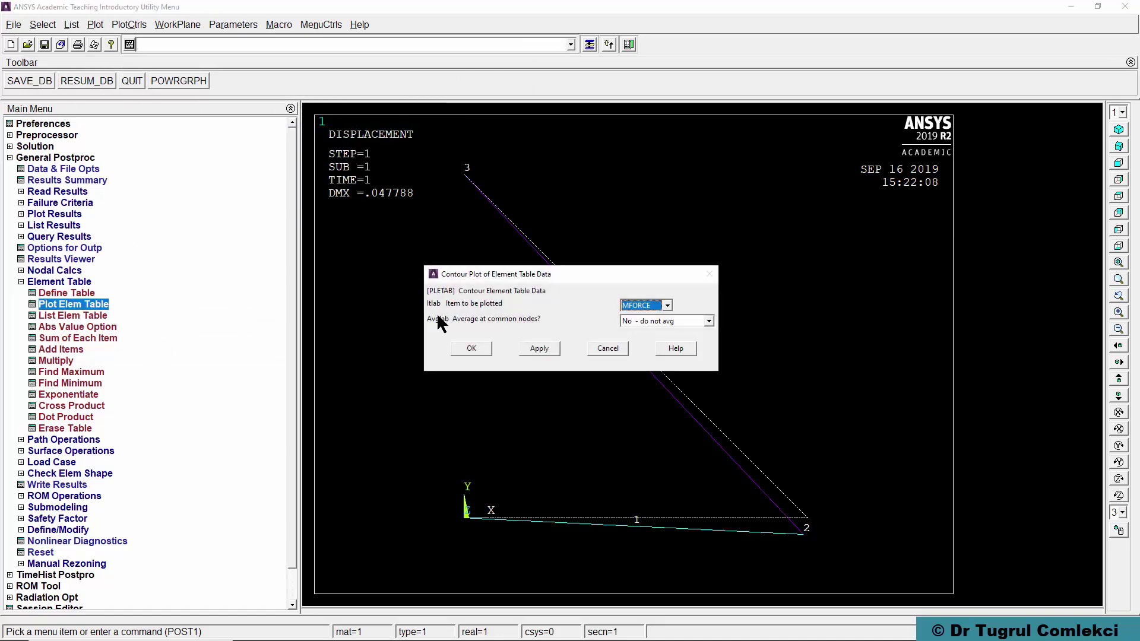
click(537, 349)
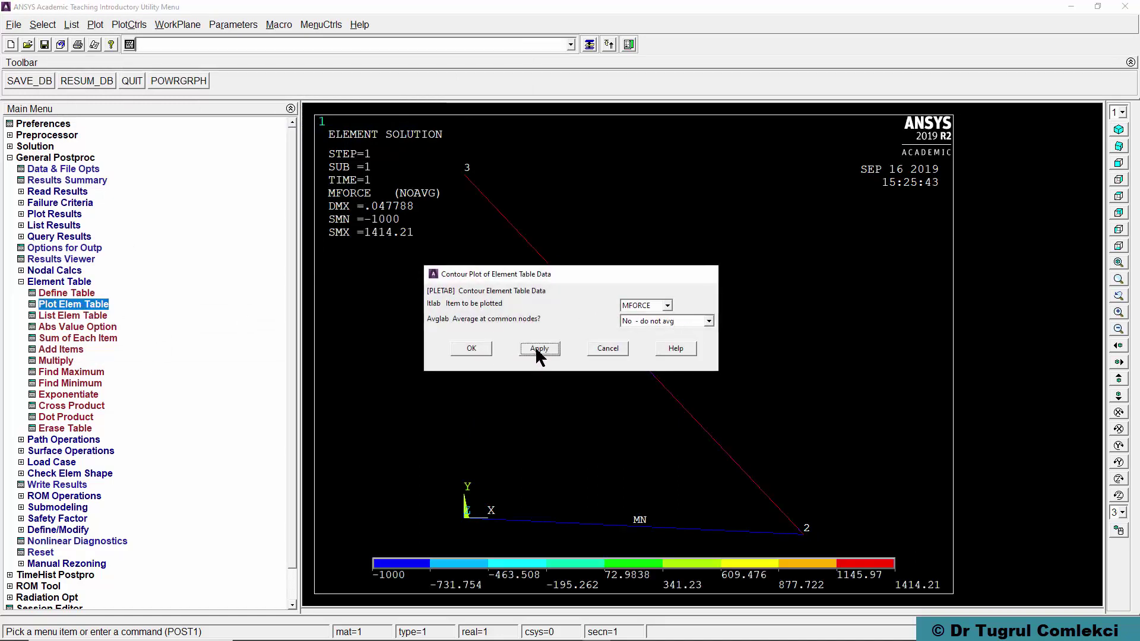
drag(588, 275, 217, 293)
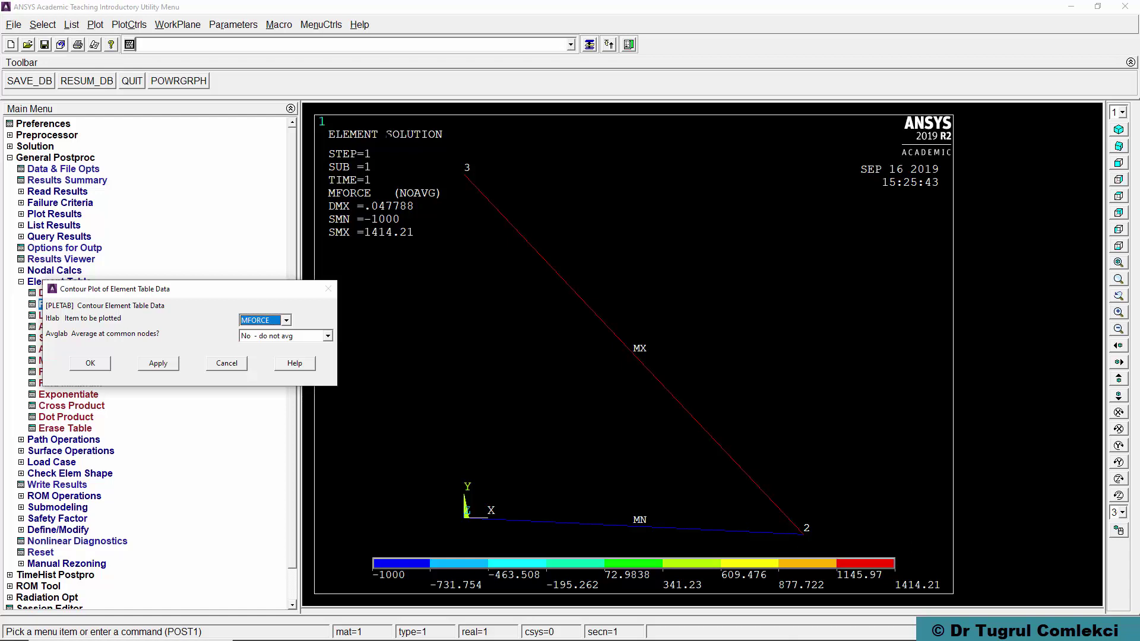
click(285, 321)
click(254, 341)
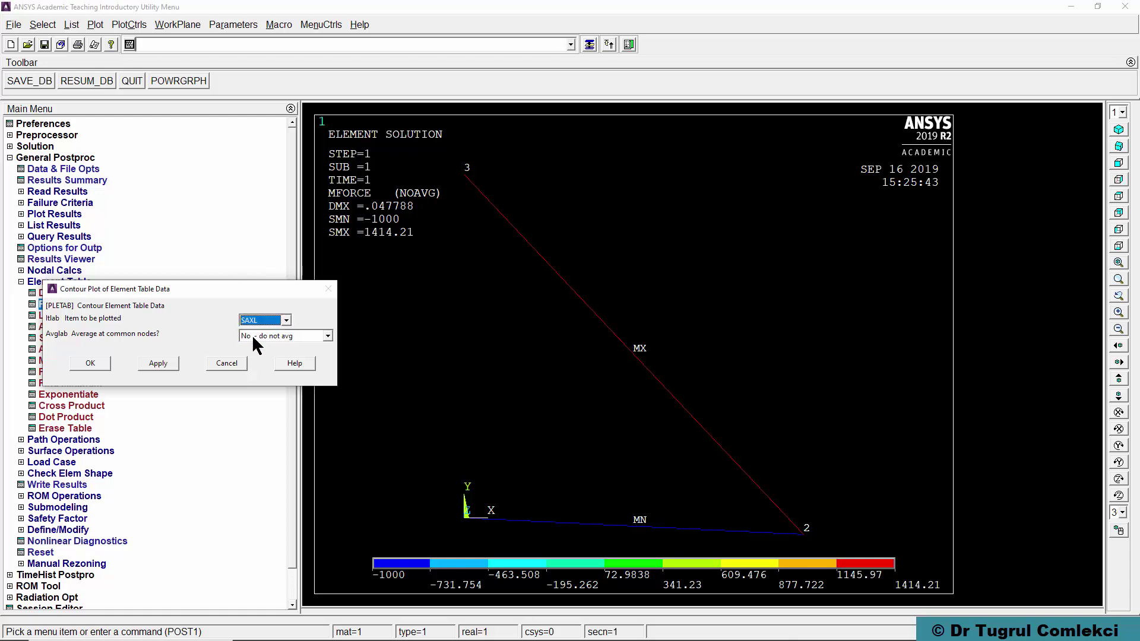
click(91, 363)
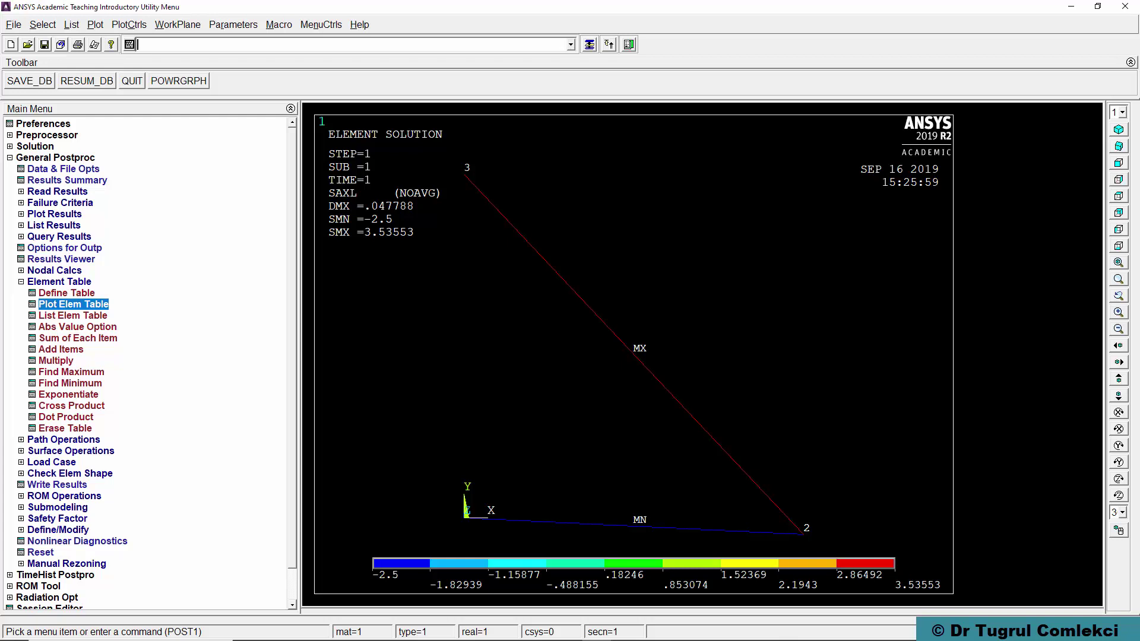
Step: Plot Line Elem Res with MFORCE at nodes I and J, then switch both to SAXL
click(21, 214)
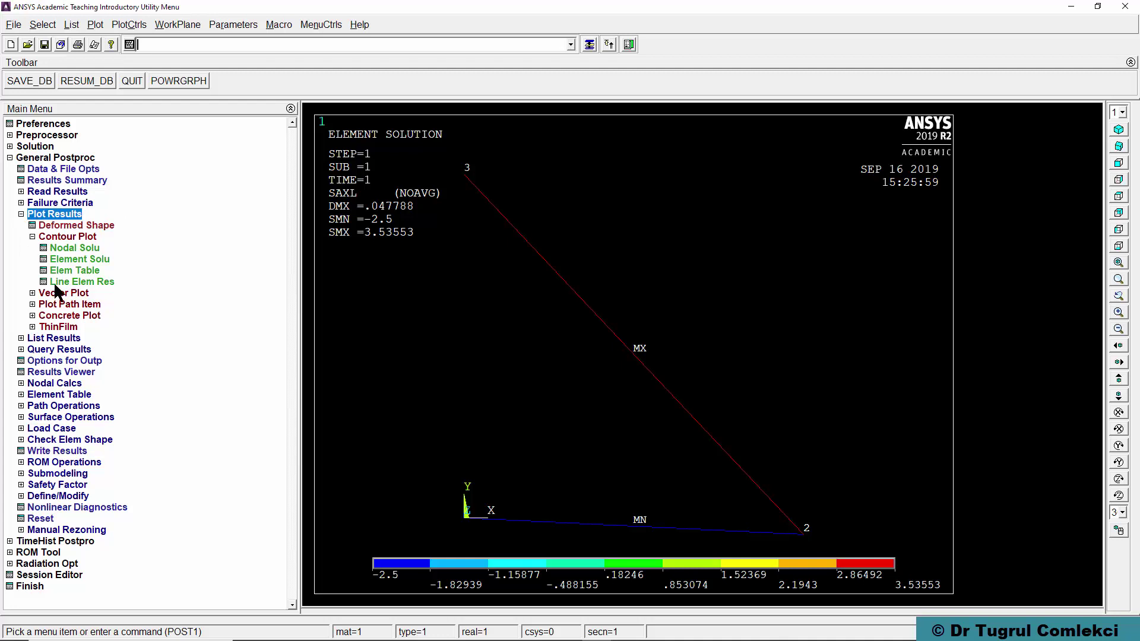
click(90, 280)
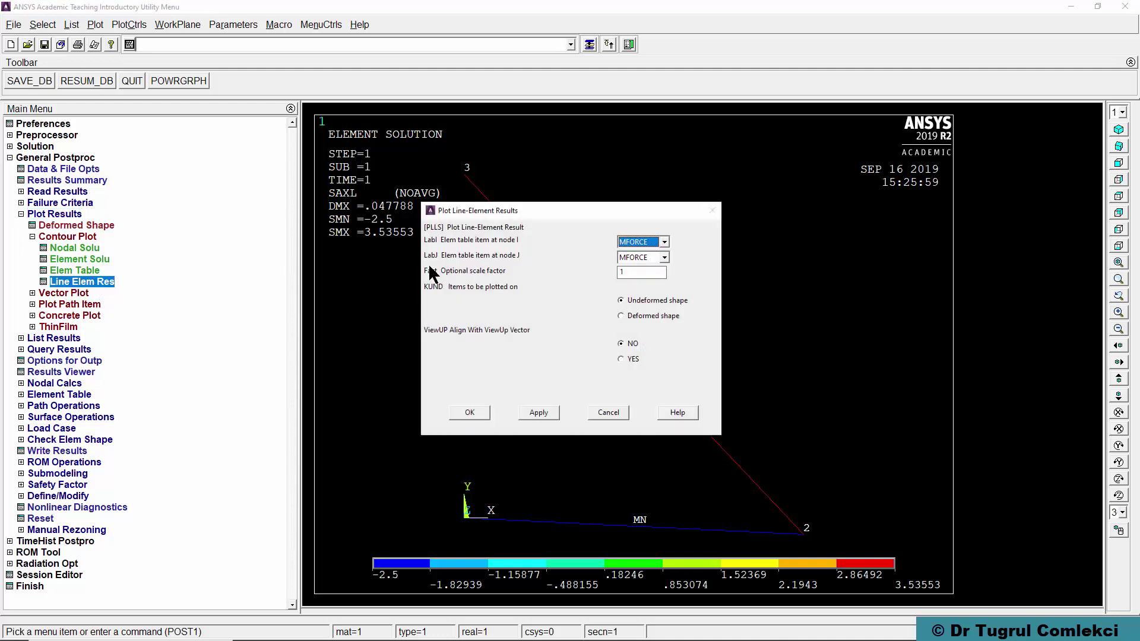
click(537, 412)
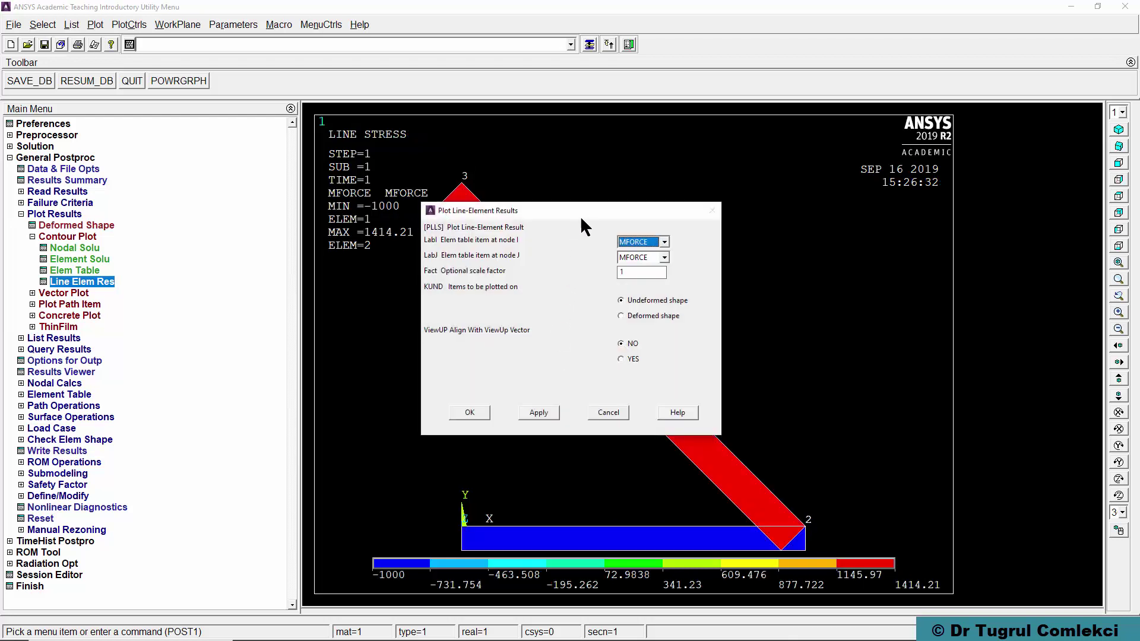
drag(582, 217, 248, 301)
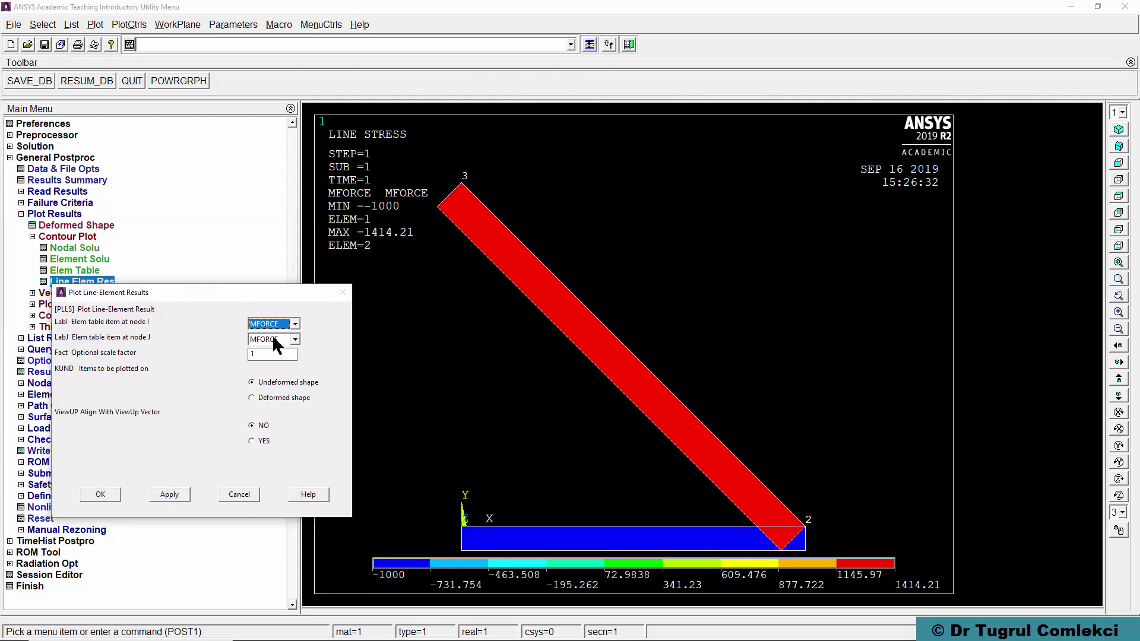
click(295, 324)
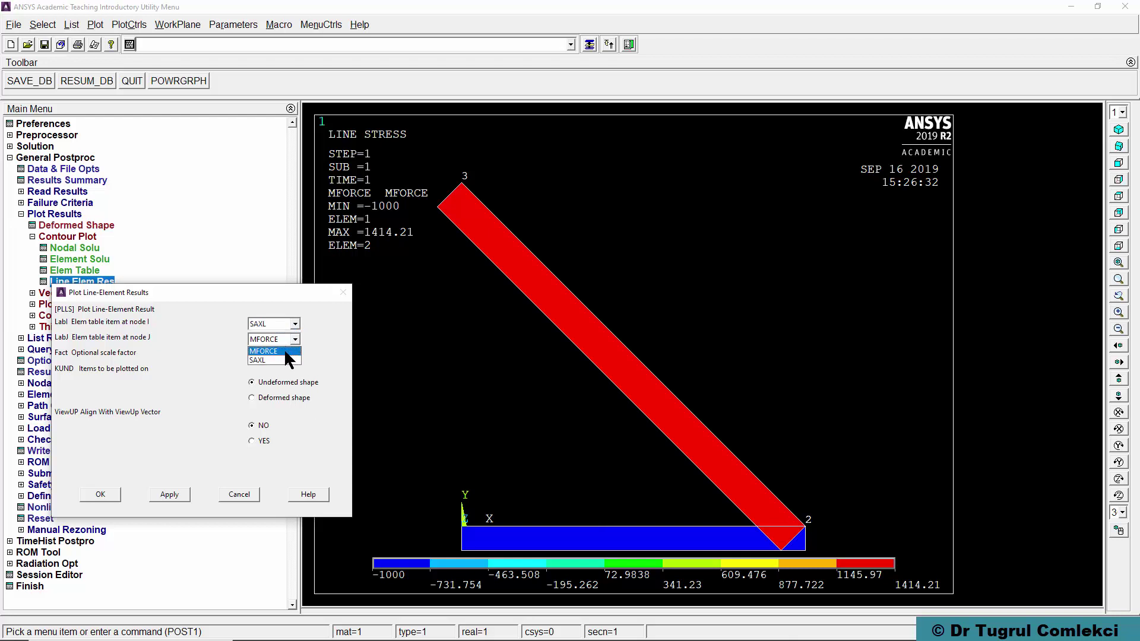
click(113, 490)
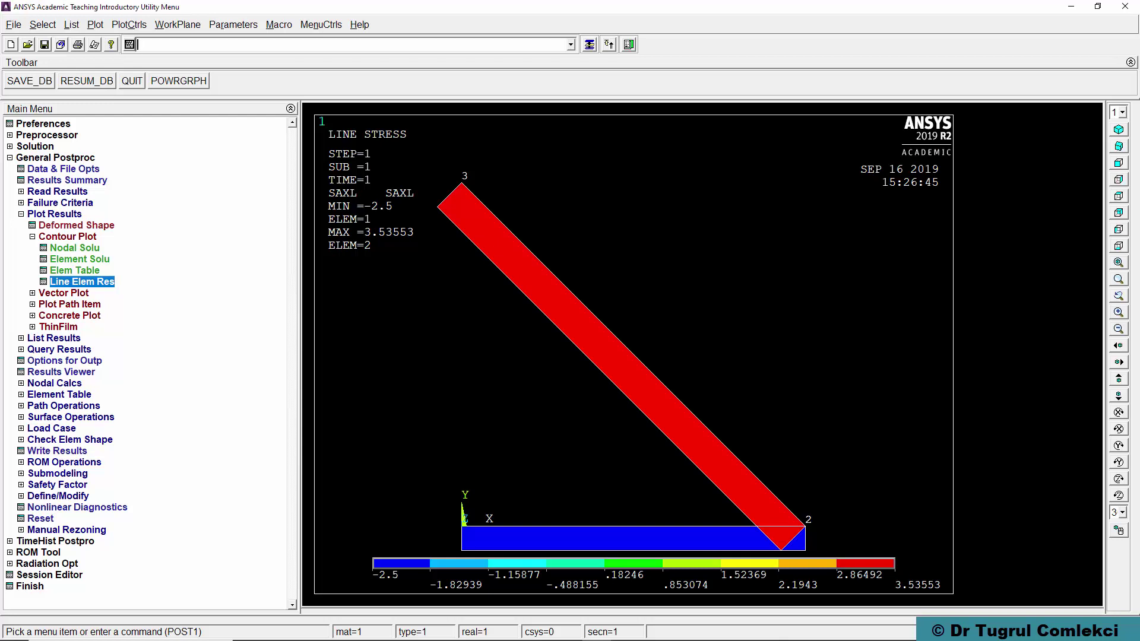
Step: Contour the element solution X-component of stress (SX)
click(79, 259)
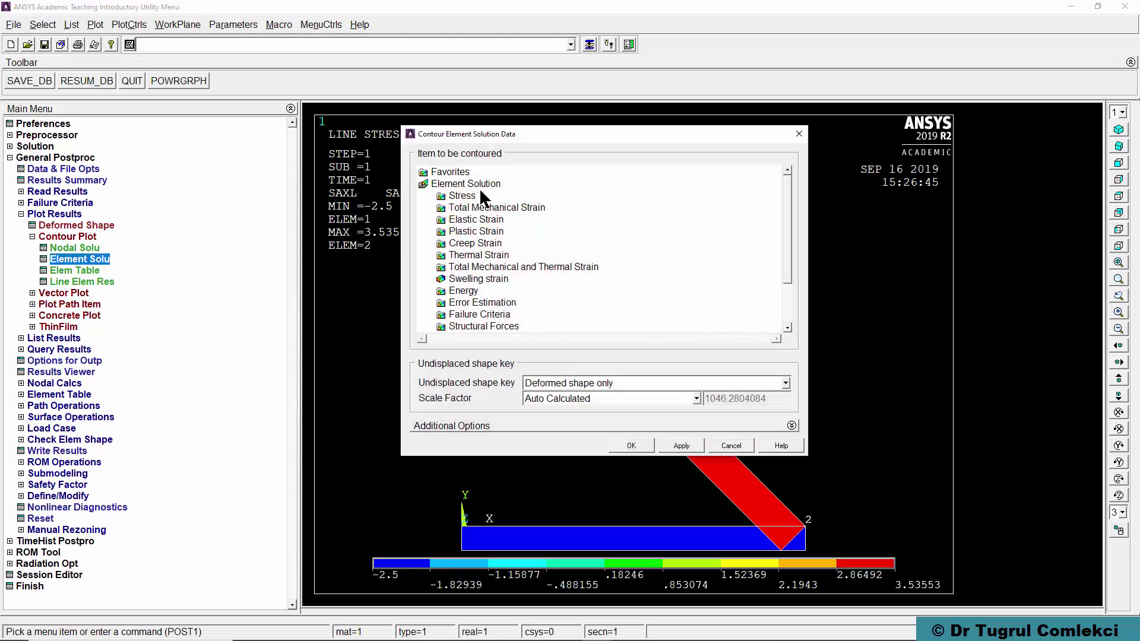
click(477, 195)
click(473, 206)
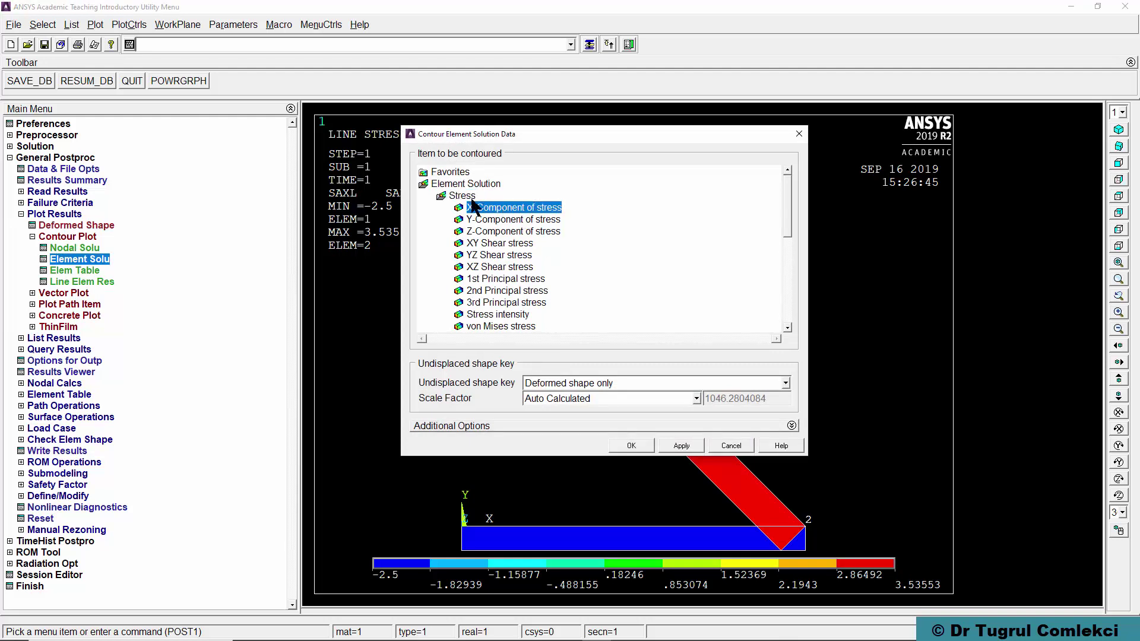
click(630, 447)
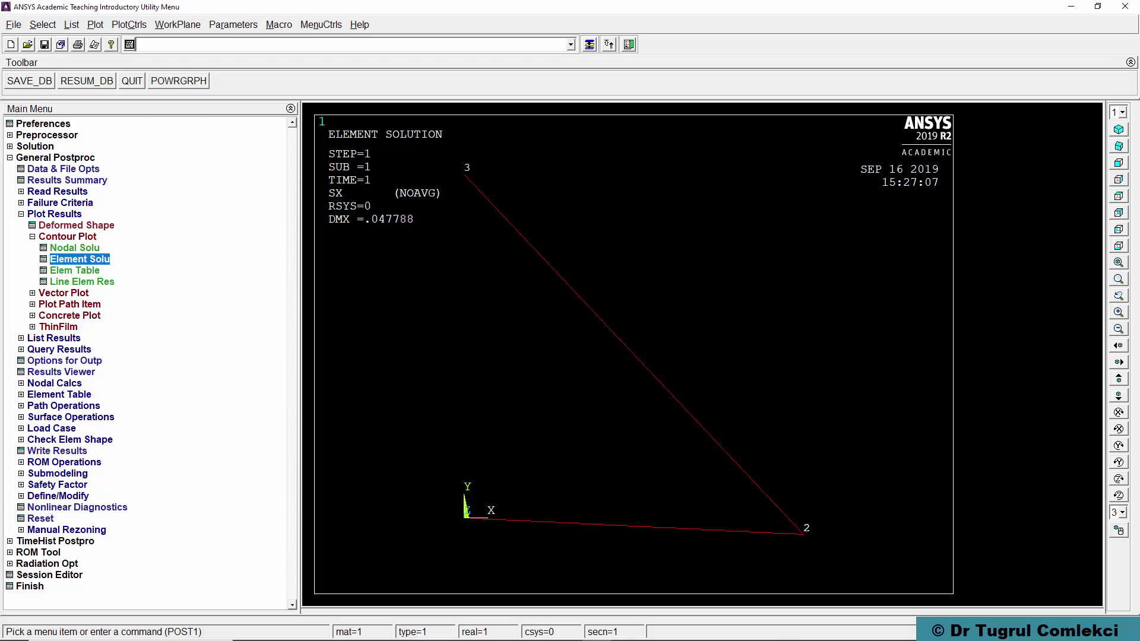
Step: Turn on /ESHAPE in PlotCtrls Size and Shape to draw solid element shapes
click(129, 27)
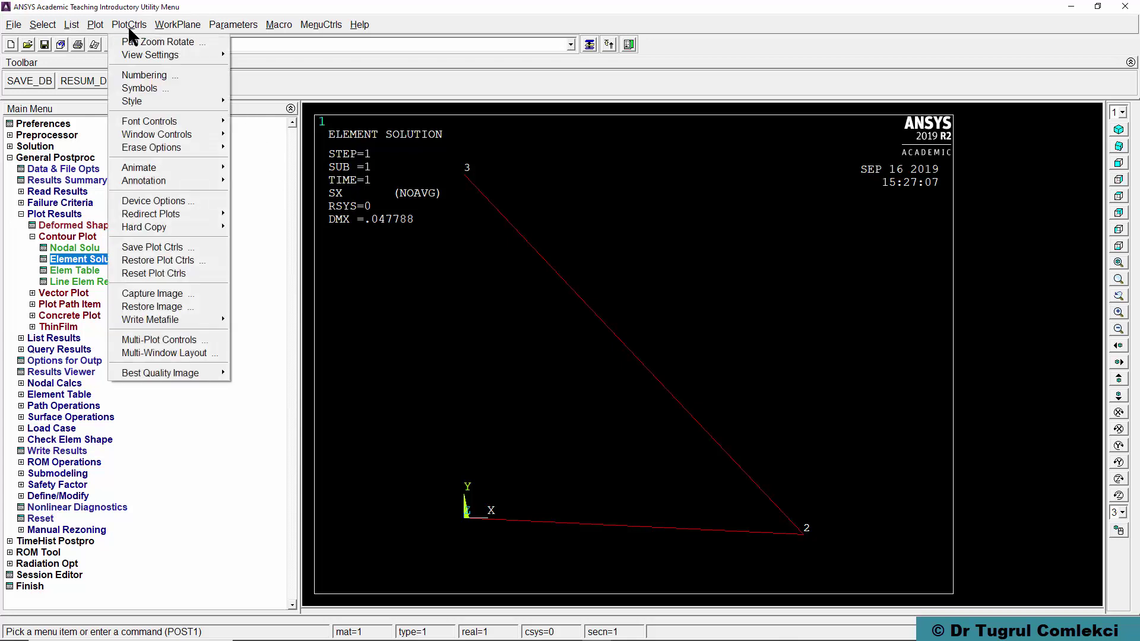
mouse_move(167, 103)
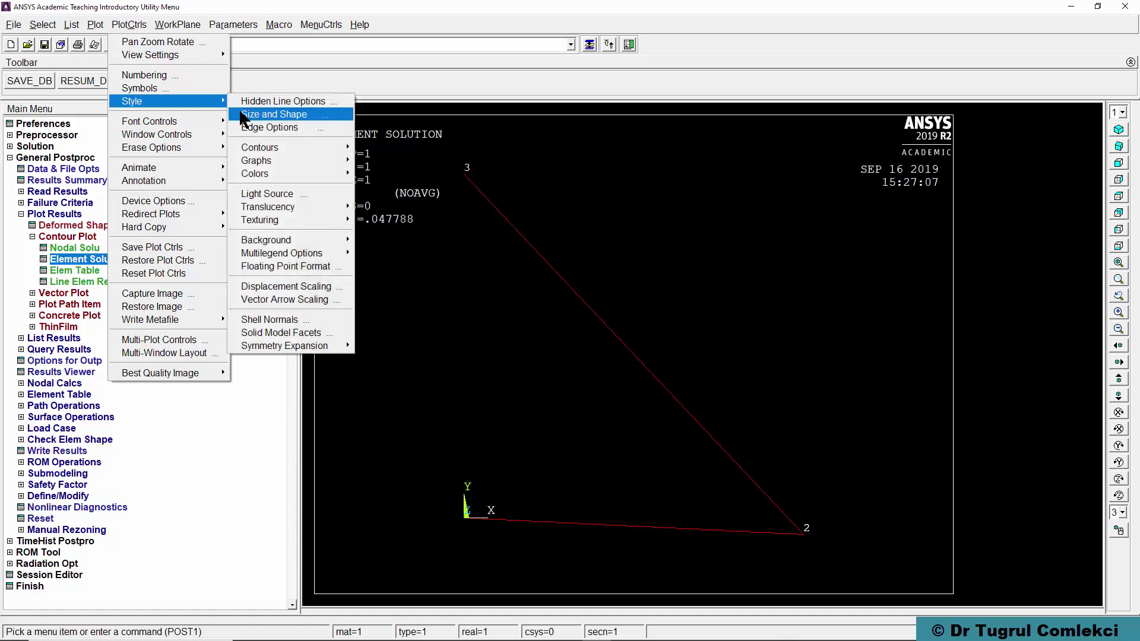
click(271, 117)
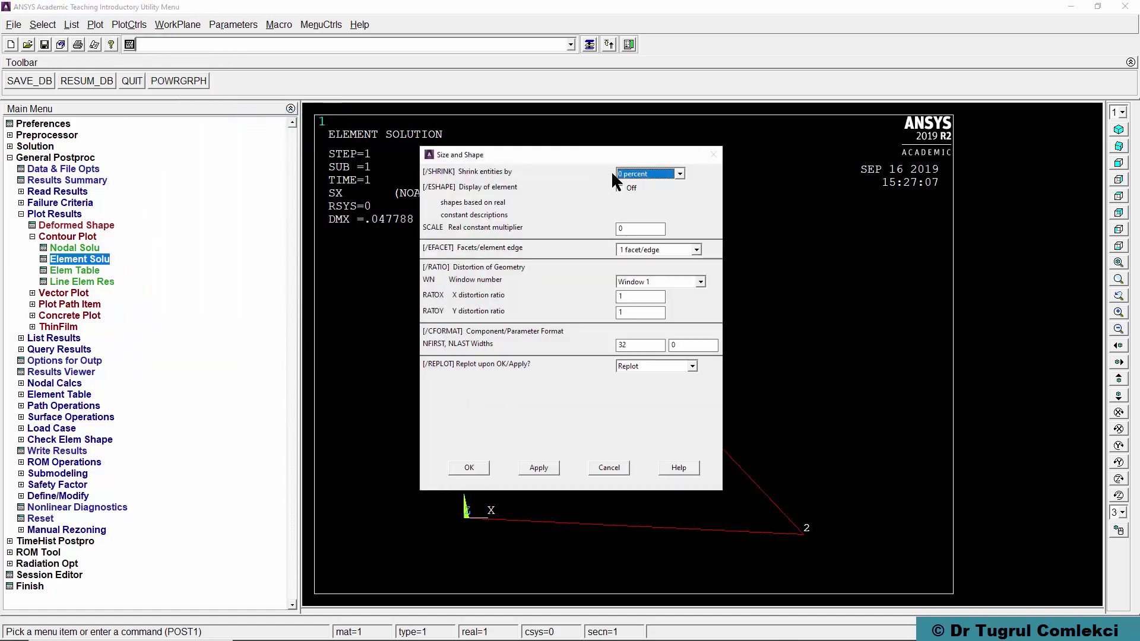
click(620, 187)
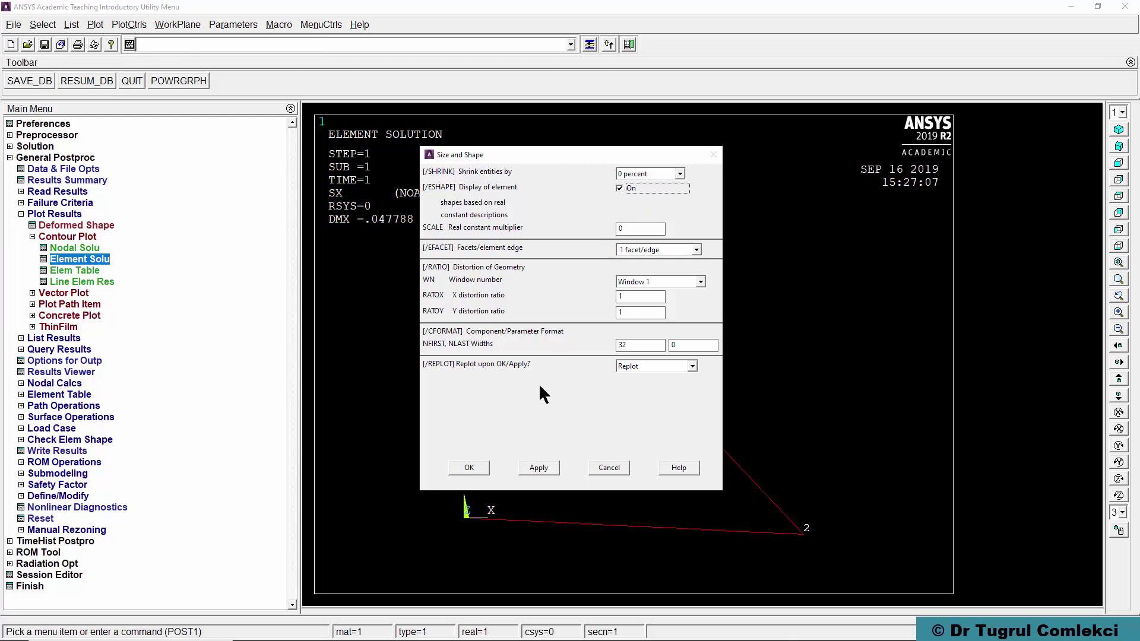
click(475, 467)
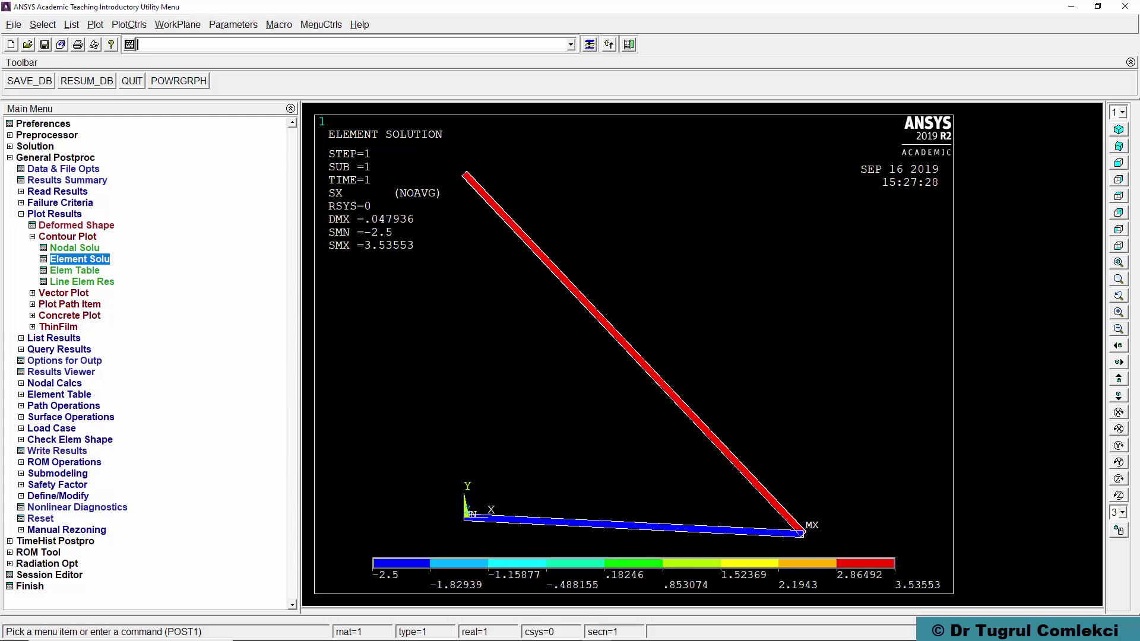
scroll(635, 356, down, 5)
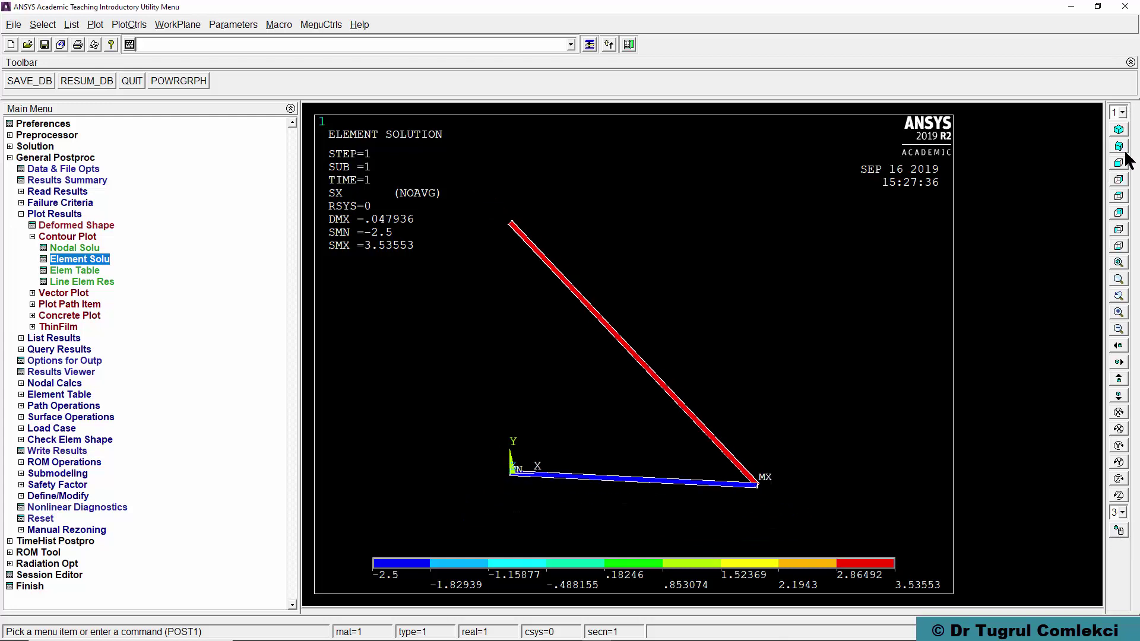
Step: Orbit the SX stress-contoured truss into an oblique 3-D view
click(1119, 532)
click(770, 354)
right_drag(770, 353, 627, 392)
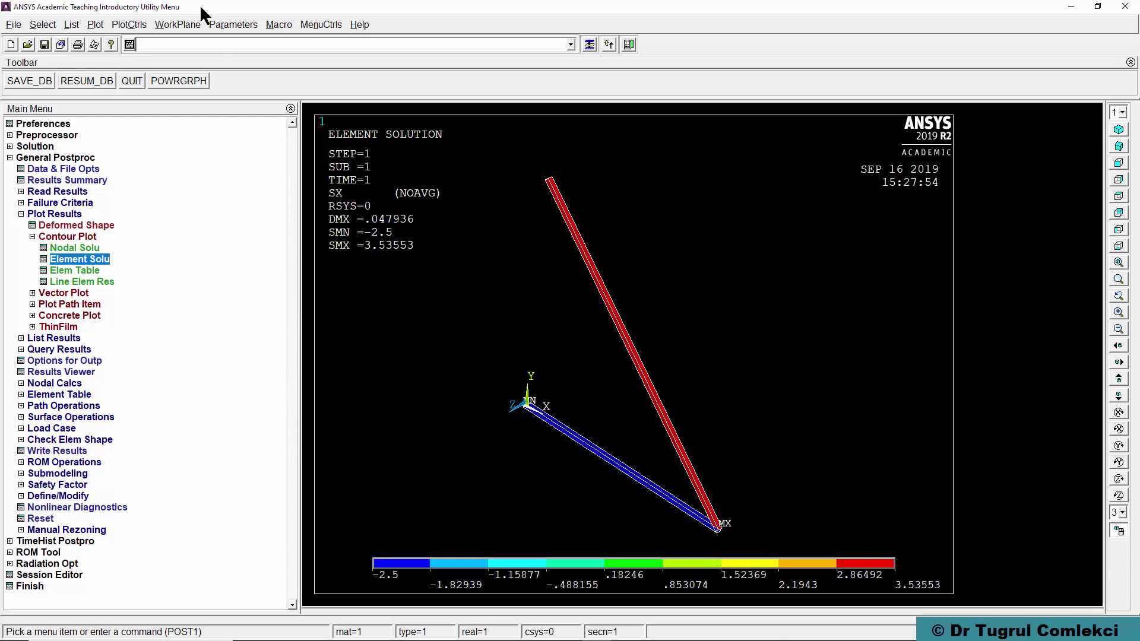
Step: Animate the deformed truss with SX stress contours at delay 4, then close the animation
click(130, 24)
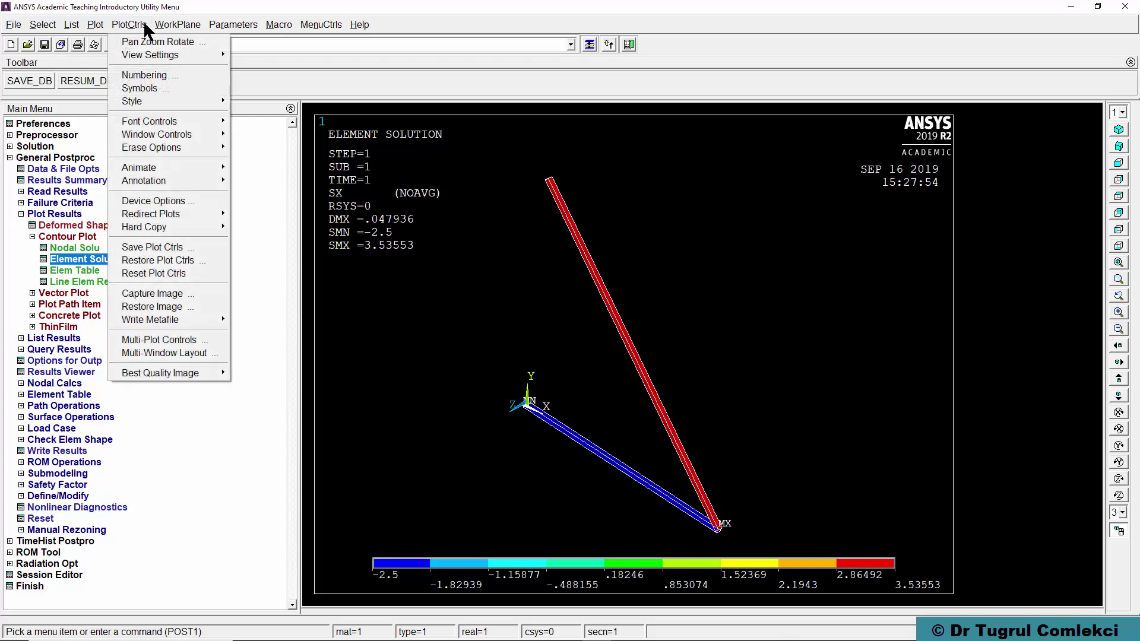
mouse_move(165, 169)
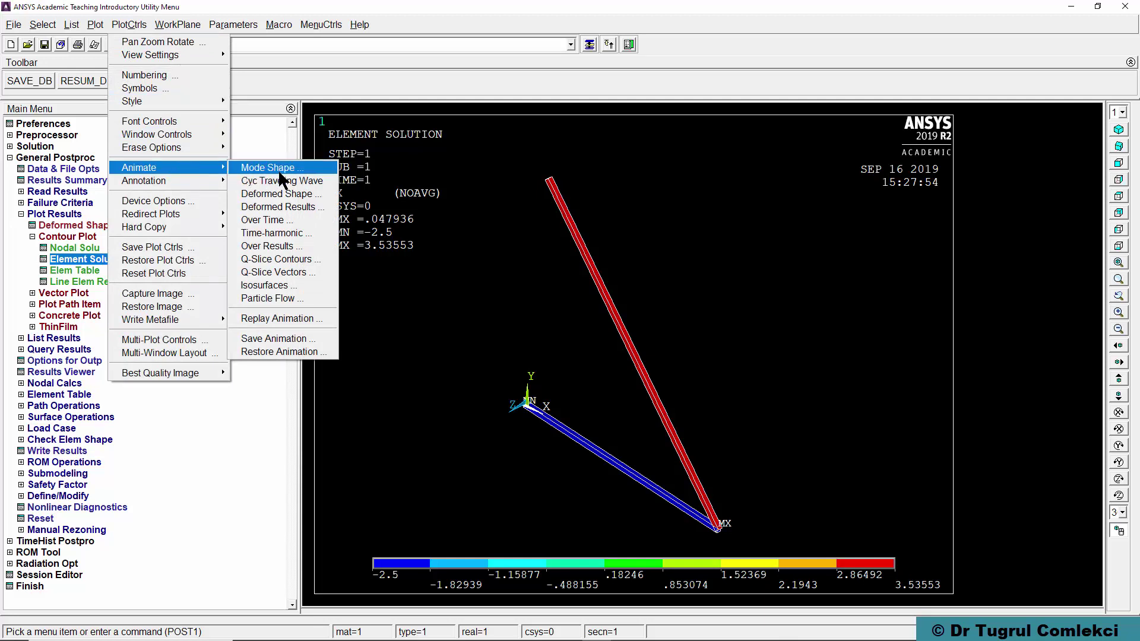
click(281, 206)
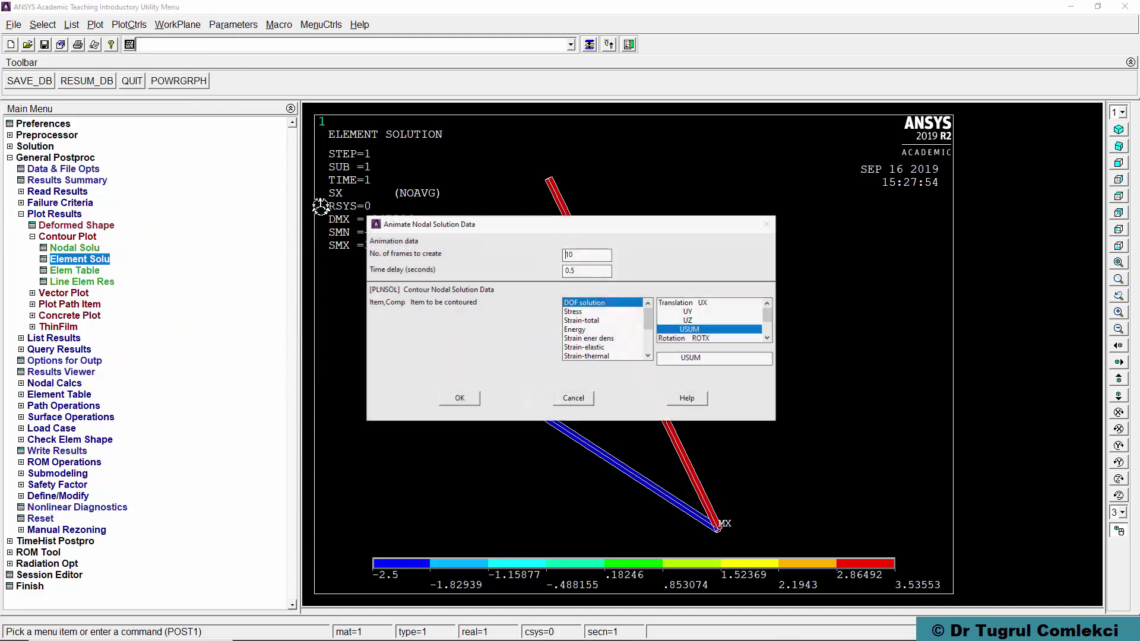
click(577, 311)
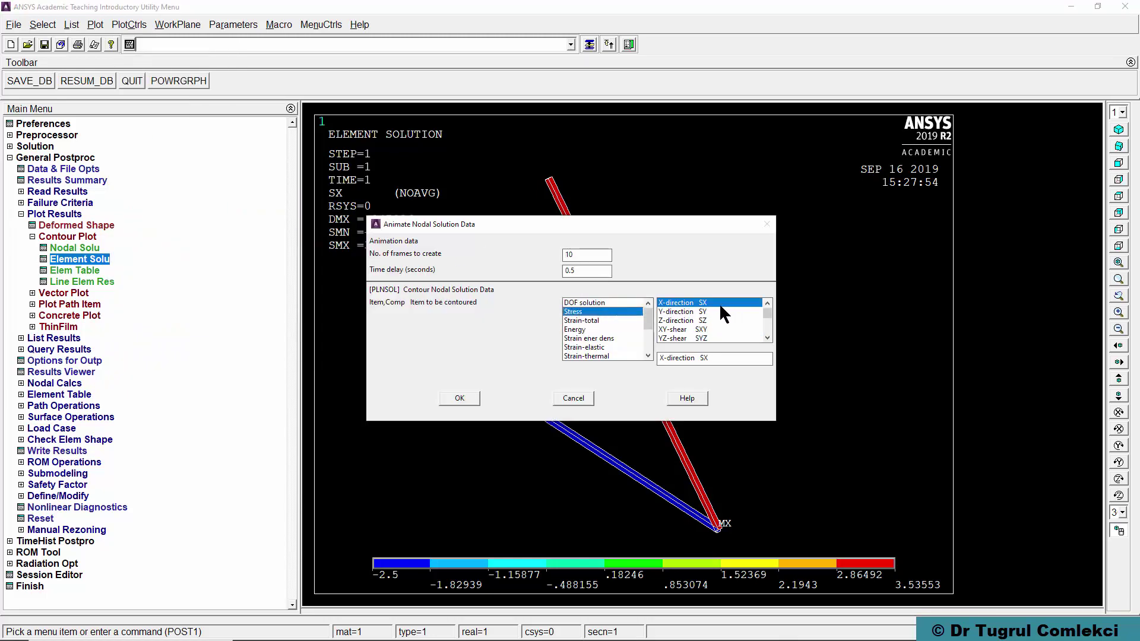
click(462, 398)
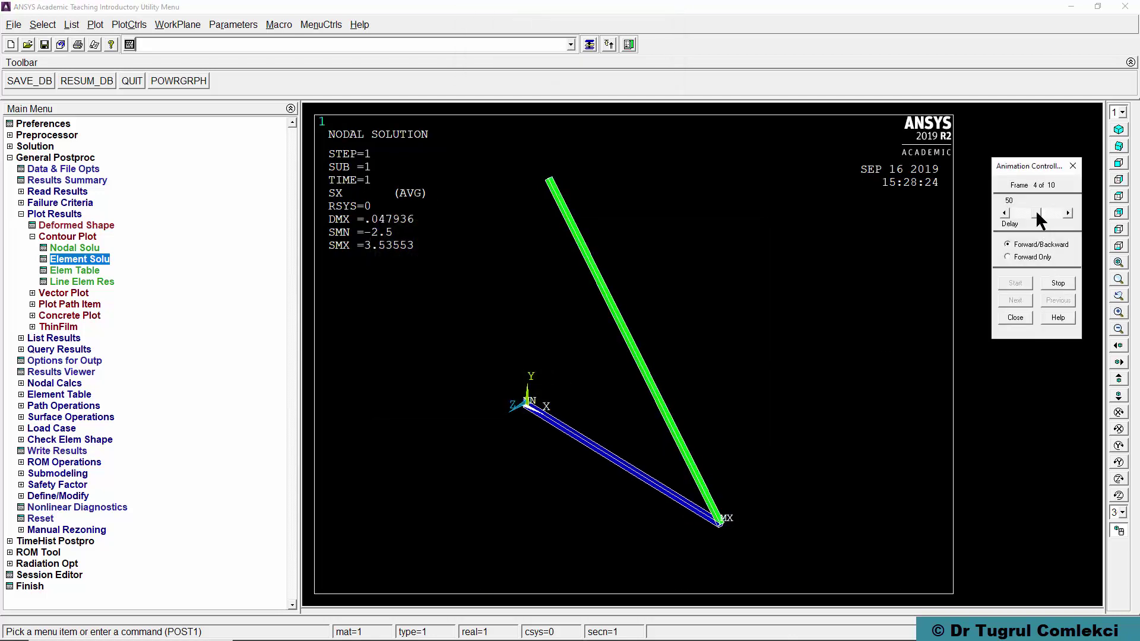
drag(1037, 215, 1018, 221)
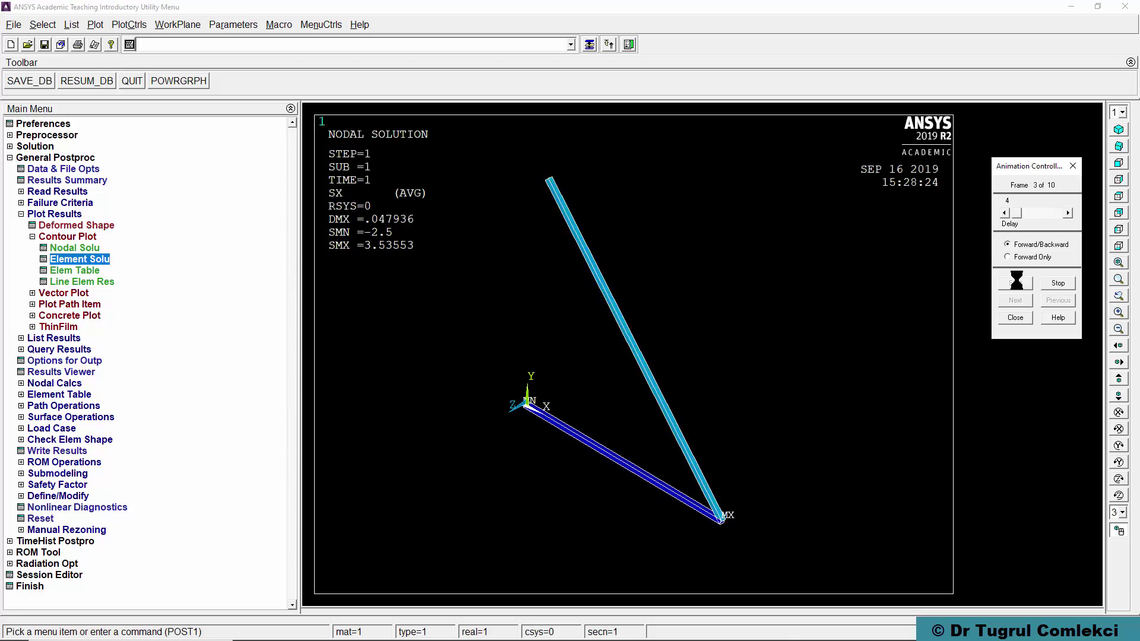
click(1015, 318)
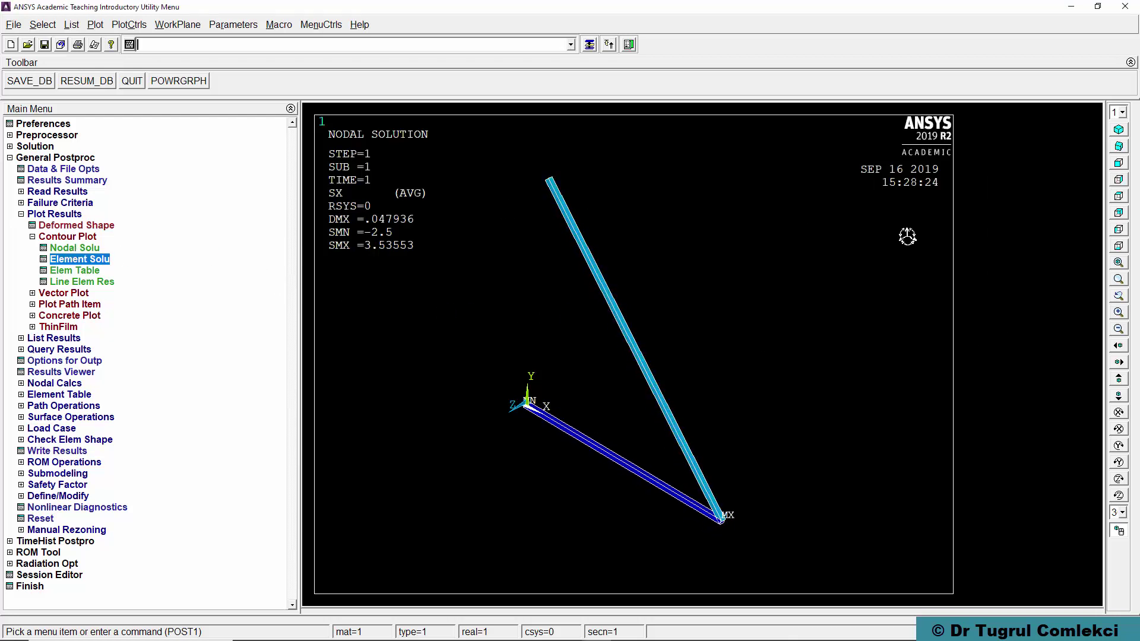
Step: Return the SX stress contour plot of the truss to the front view
click(1119, 164)
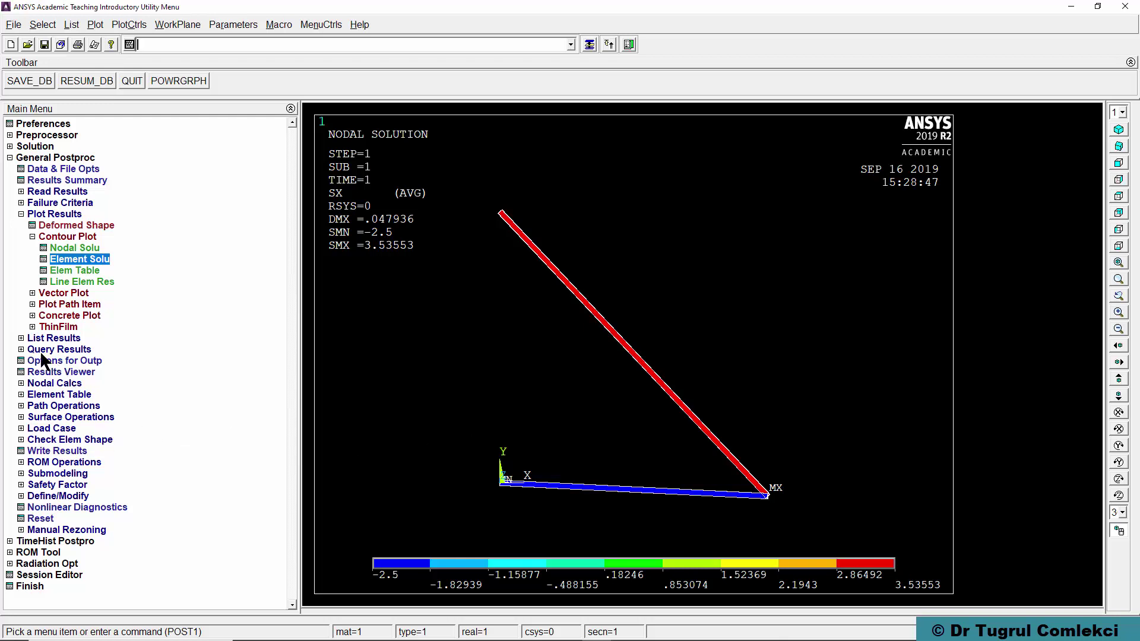
Step: List all nodal reaction items (FX 0, FY 1000, FZ 0), review them, then close the listing
click(24, 340)
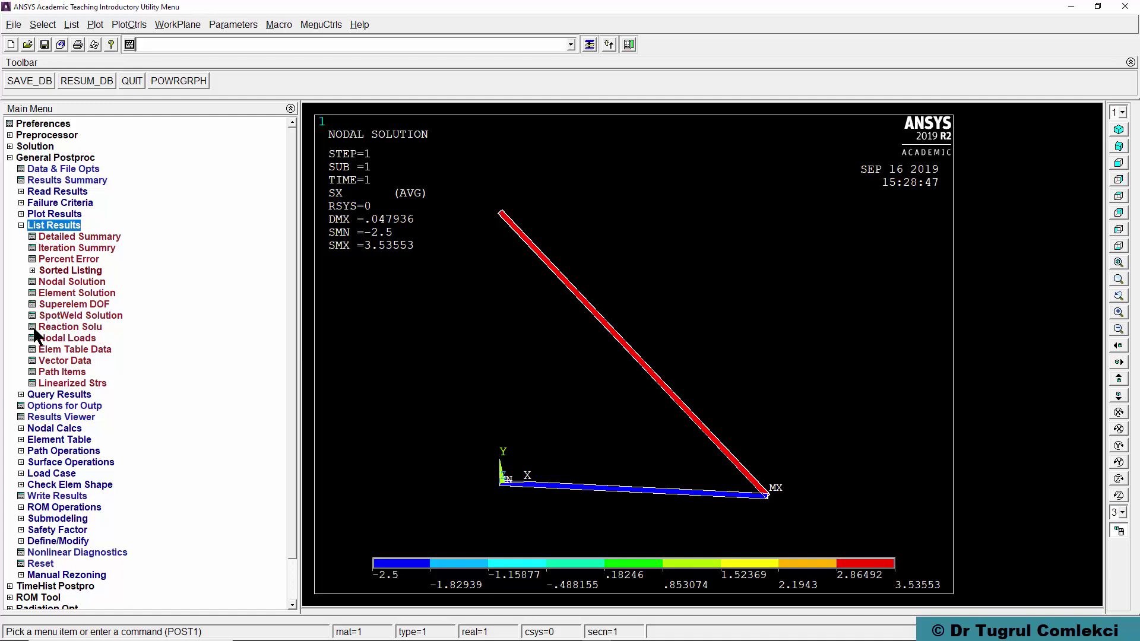
click(66, 328)
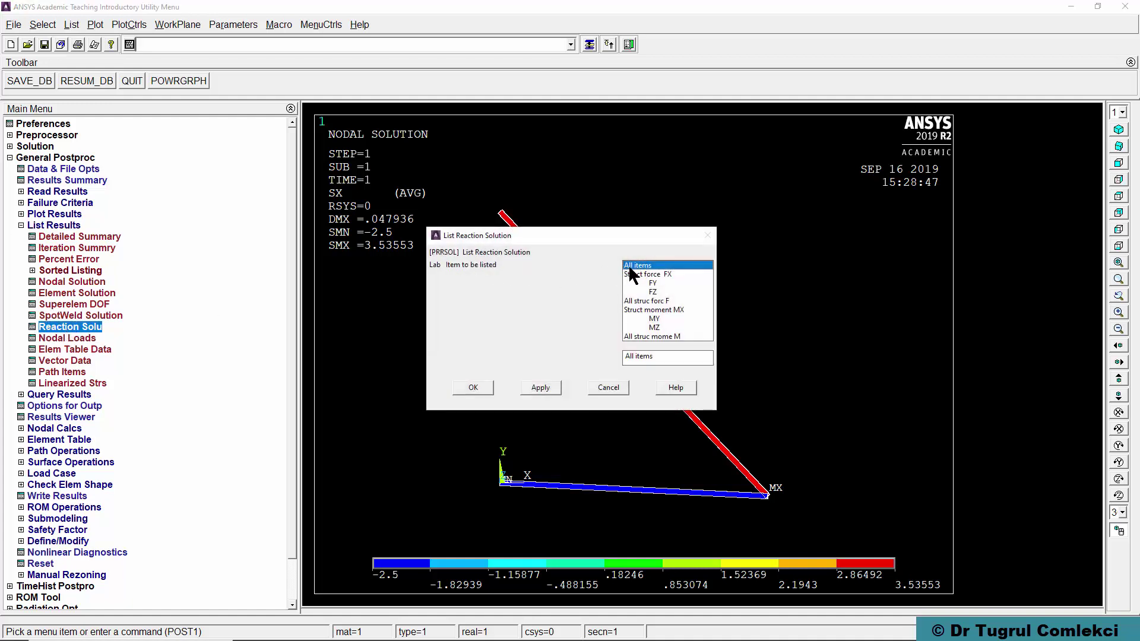
click(473, 387)
drag(351, 132, 877, 140)
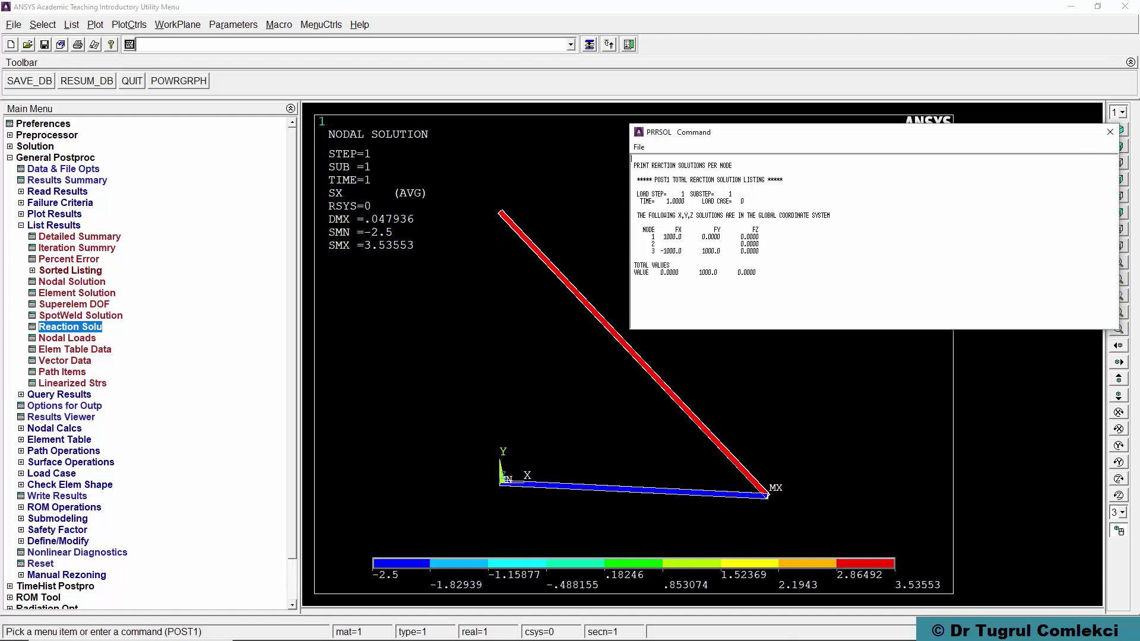
click(1110, 132)
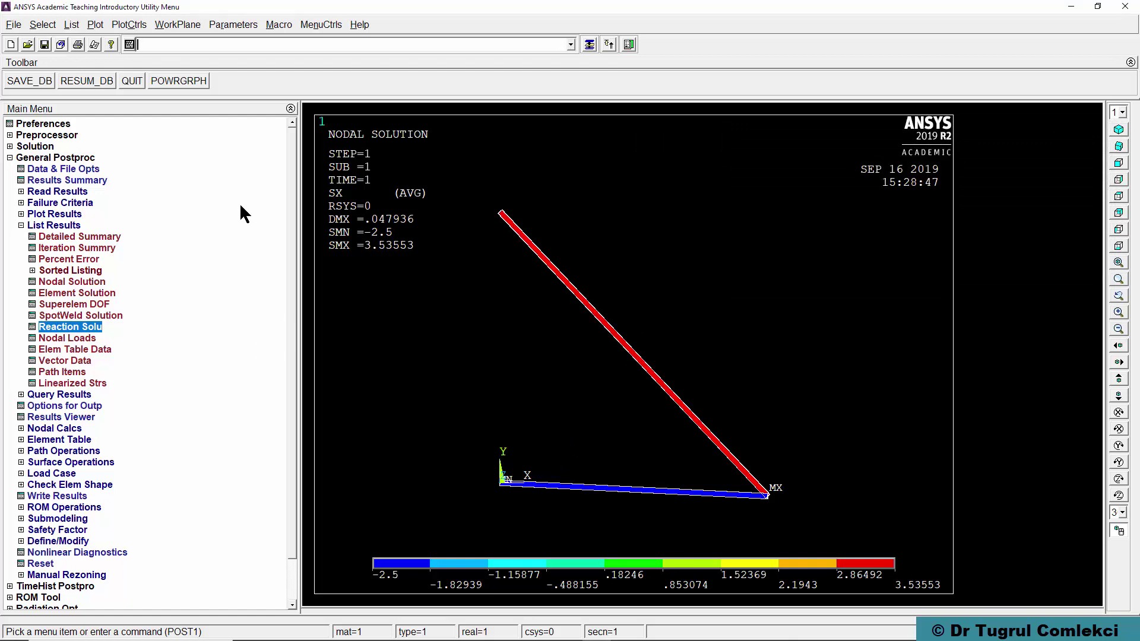
Step: Plot the two numbered truss elements, rotate them into 3-D, and bring up frame-example.txt
click(95, 25)
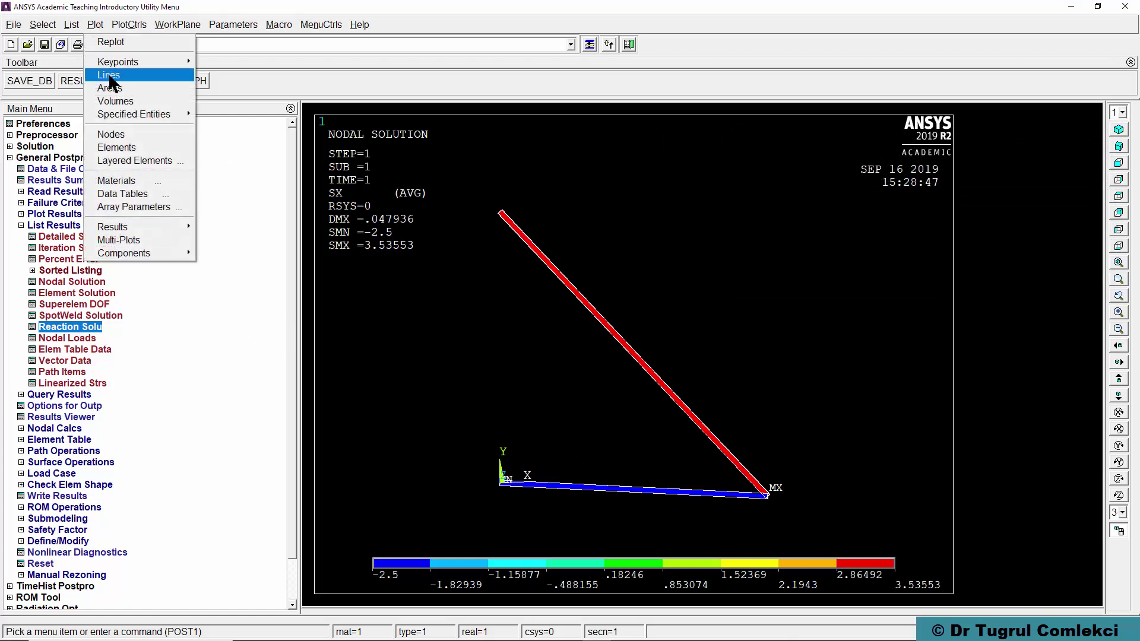
click(118, 147)
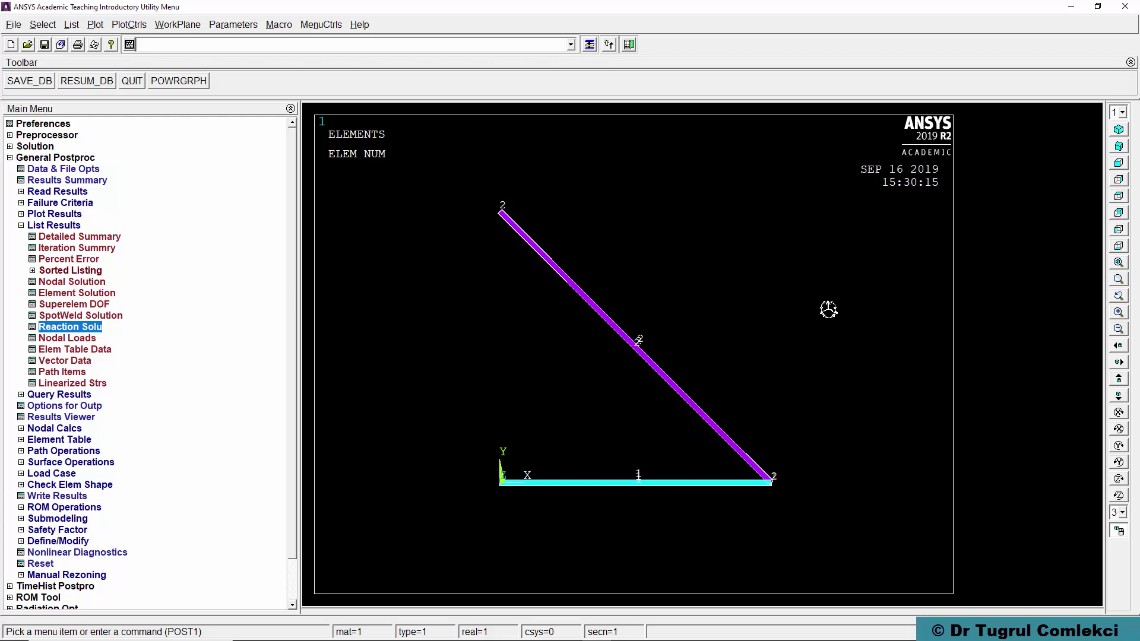
ctrl+right_drag(827, 308, 710, 330)
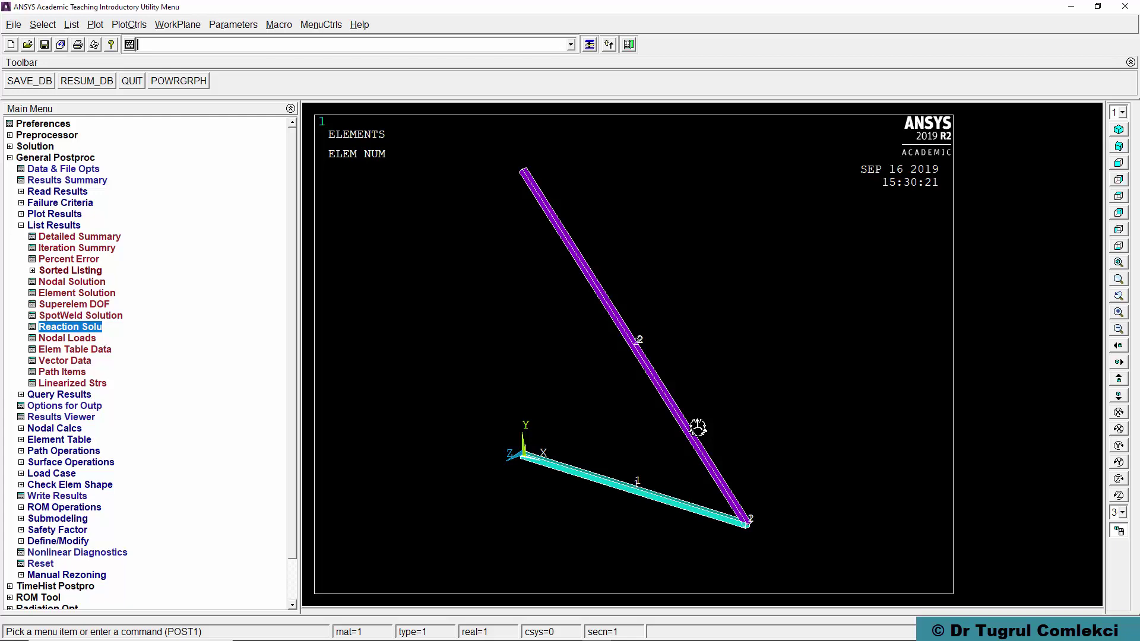
key(alt+Tab)
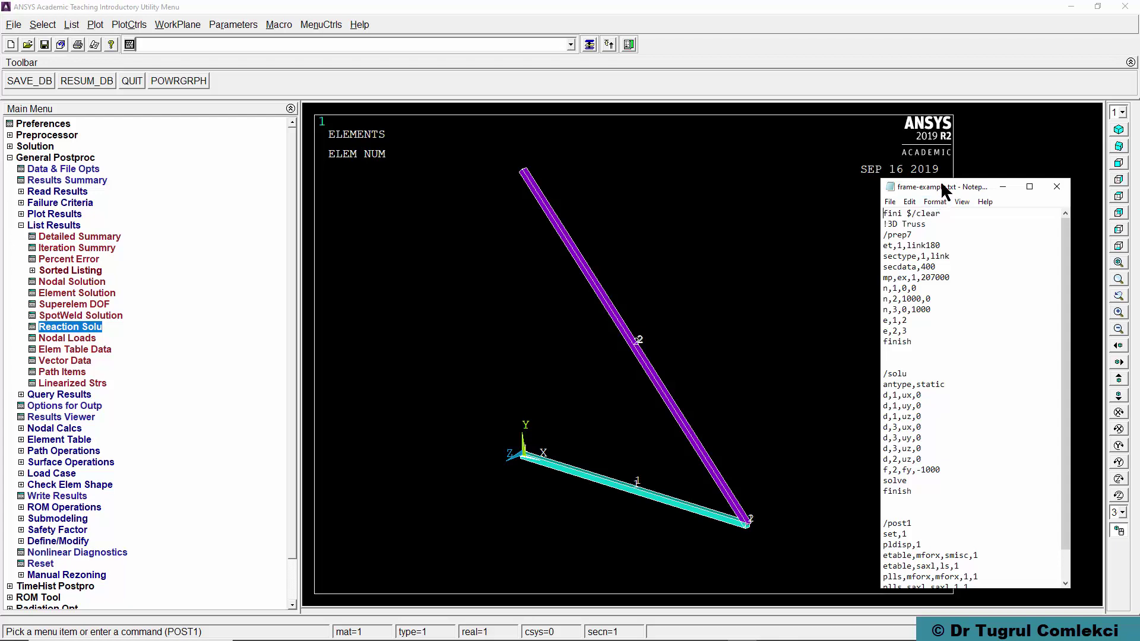
drag(944, 189, 957, 191)
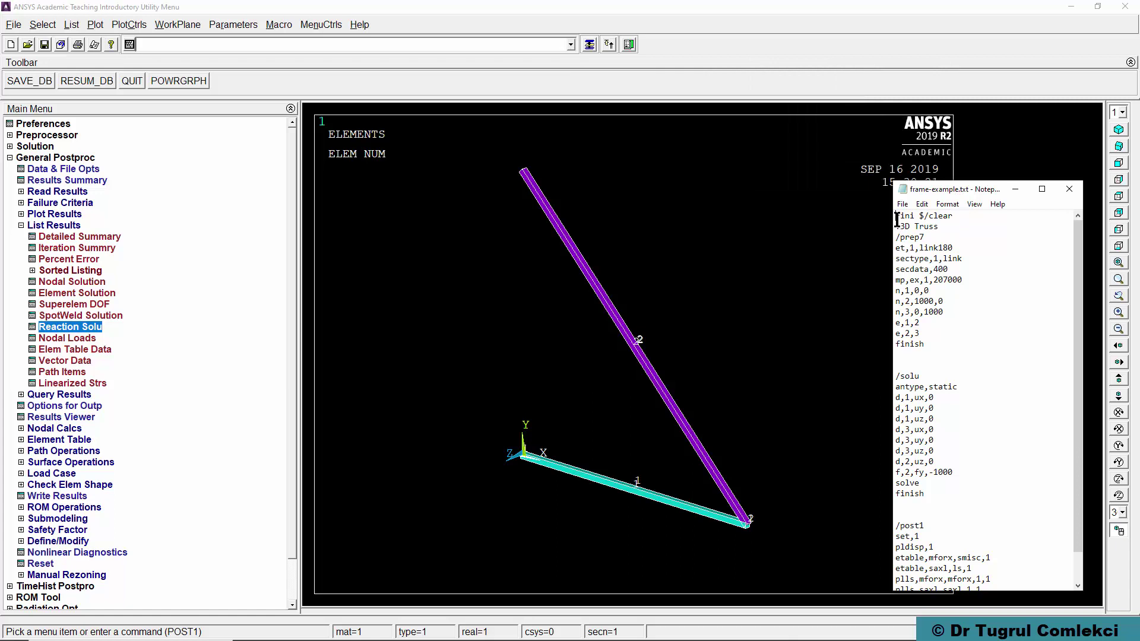
drag(896, 216, 963, 219)
drag(896, 226, 989, 270)
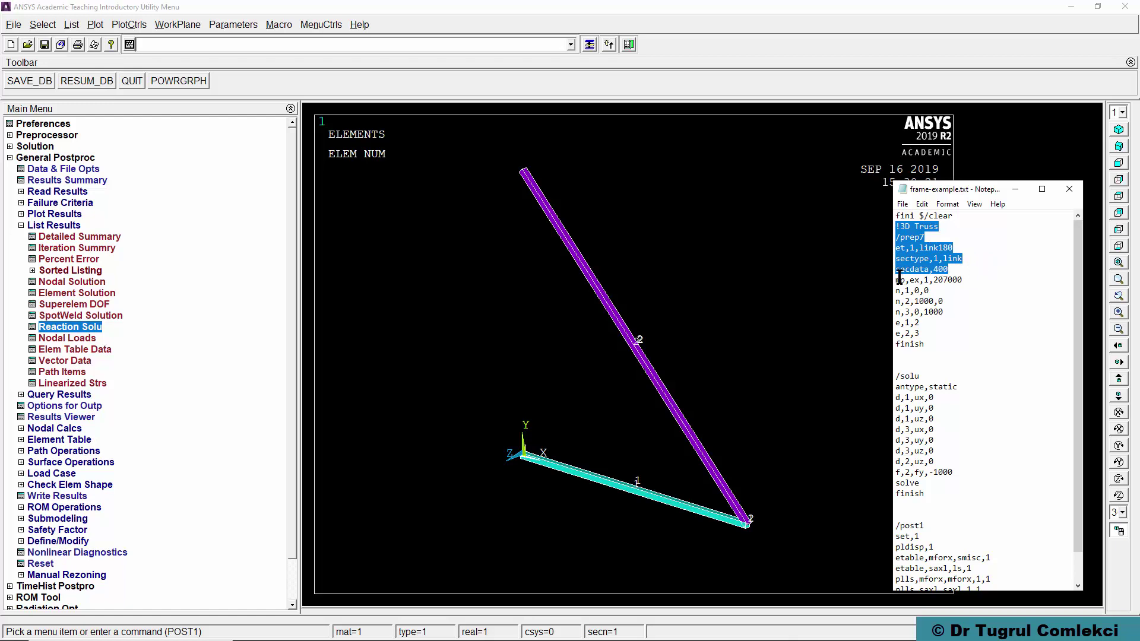
drag(900, 279, 983, 276)
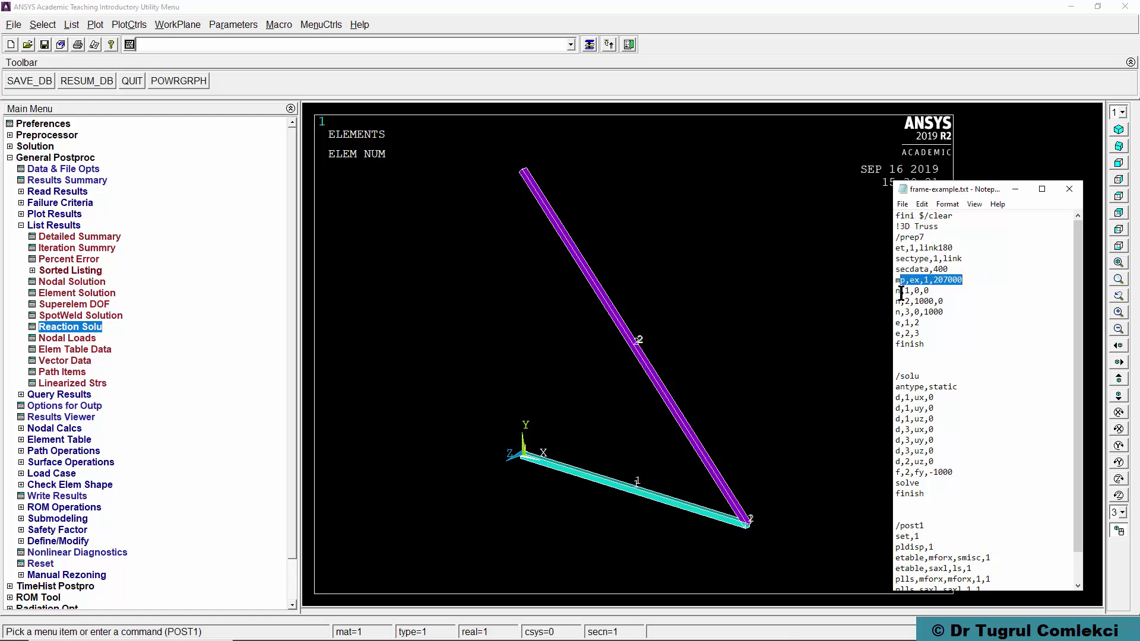
drag(895, 291, 960, 301)
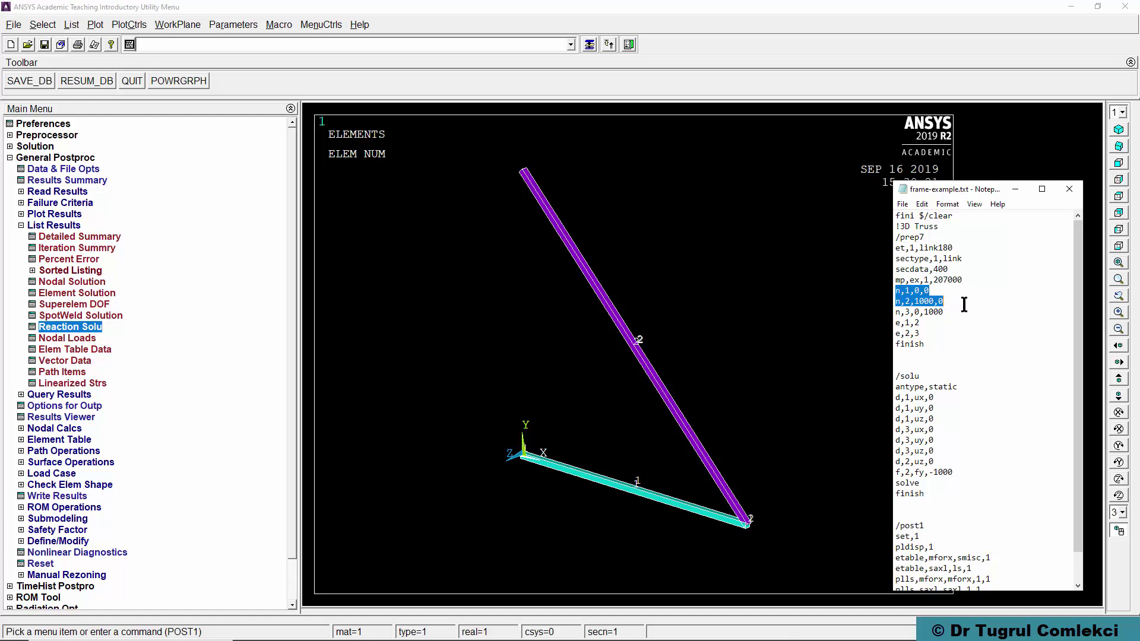
click(895, 324)
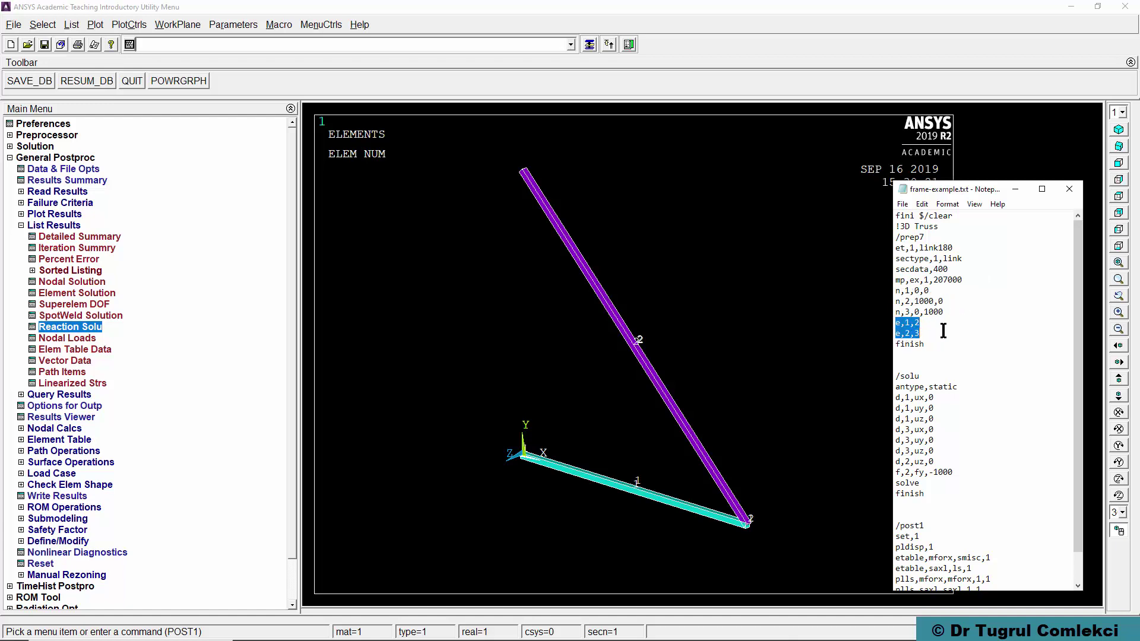
drag(943, 331, 956, 342)
drag(900, 243, 969, 354)
click(926, 366)
scroll(926, 366, down, 1)
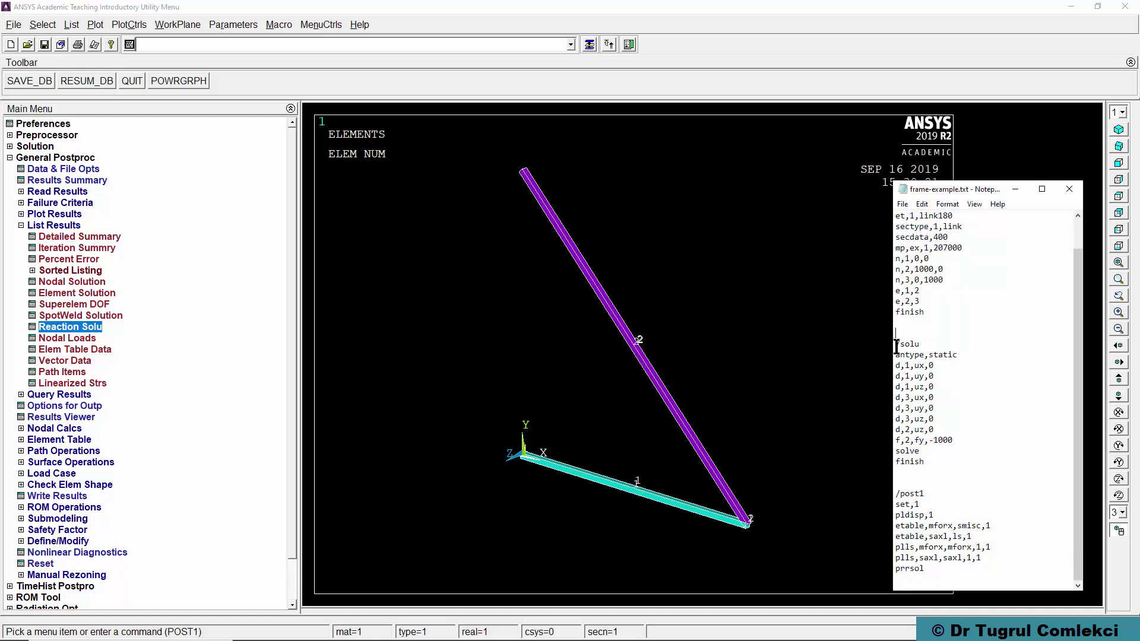
drag(897, 346, 966, 421)
click(907, 433)
drag(900, 431, 955, 438)
double_click(908, 452)
click(915, 462)
click(910, 483)
drag(896, 493, 948, 492)
drag(956, 500, 1001, 533)
click(941, 516)
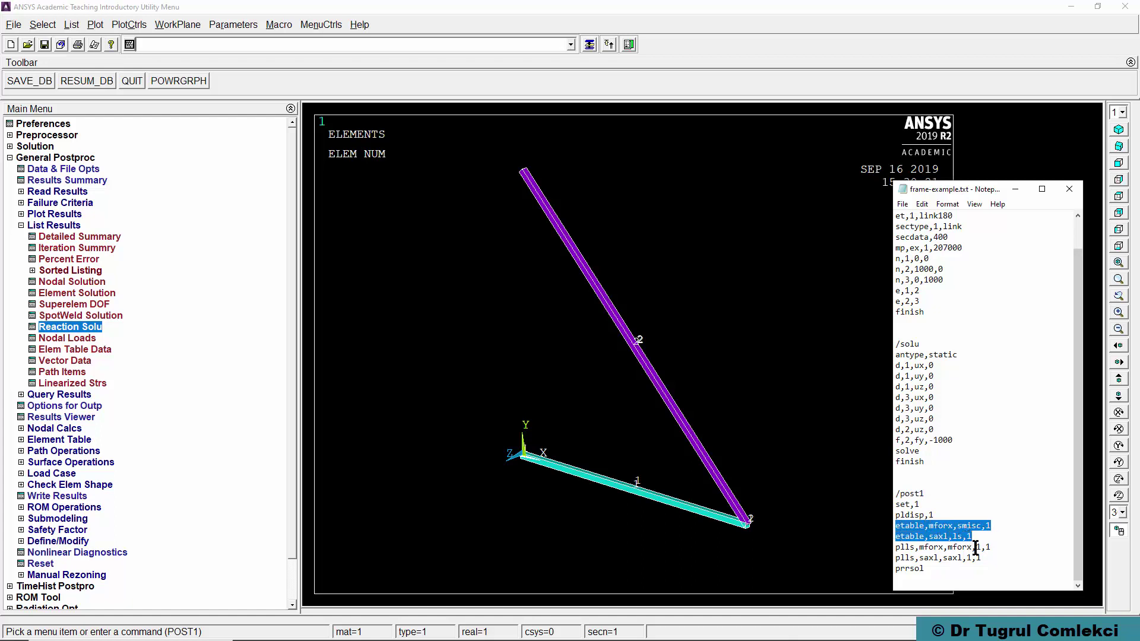
drag(895, 547, 1001, 562)
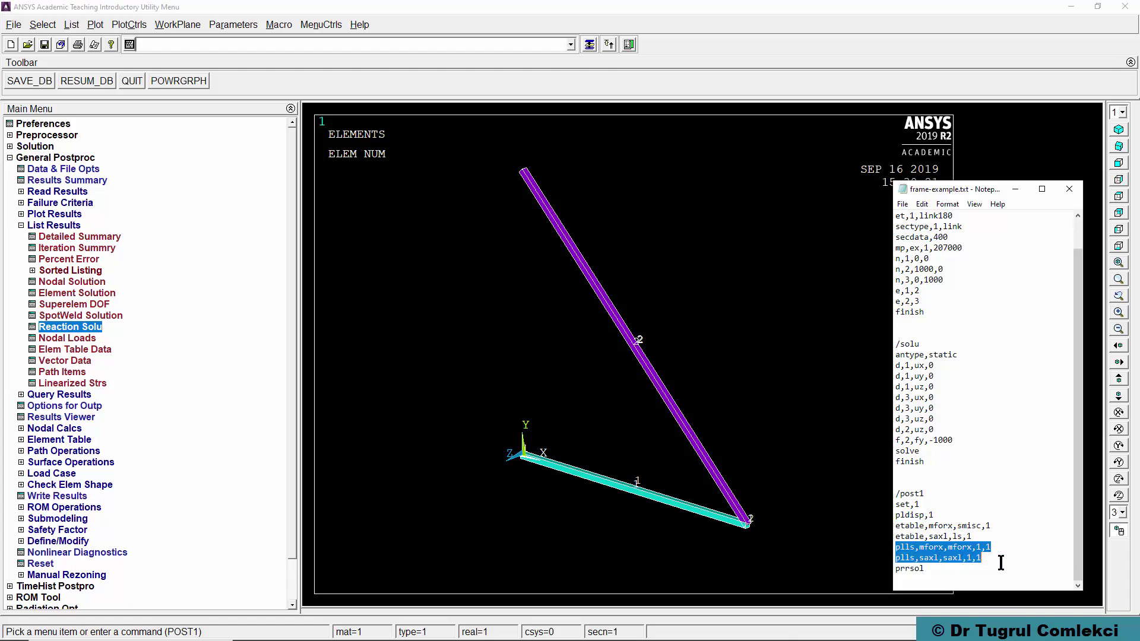
click(934, 572)
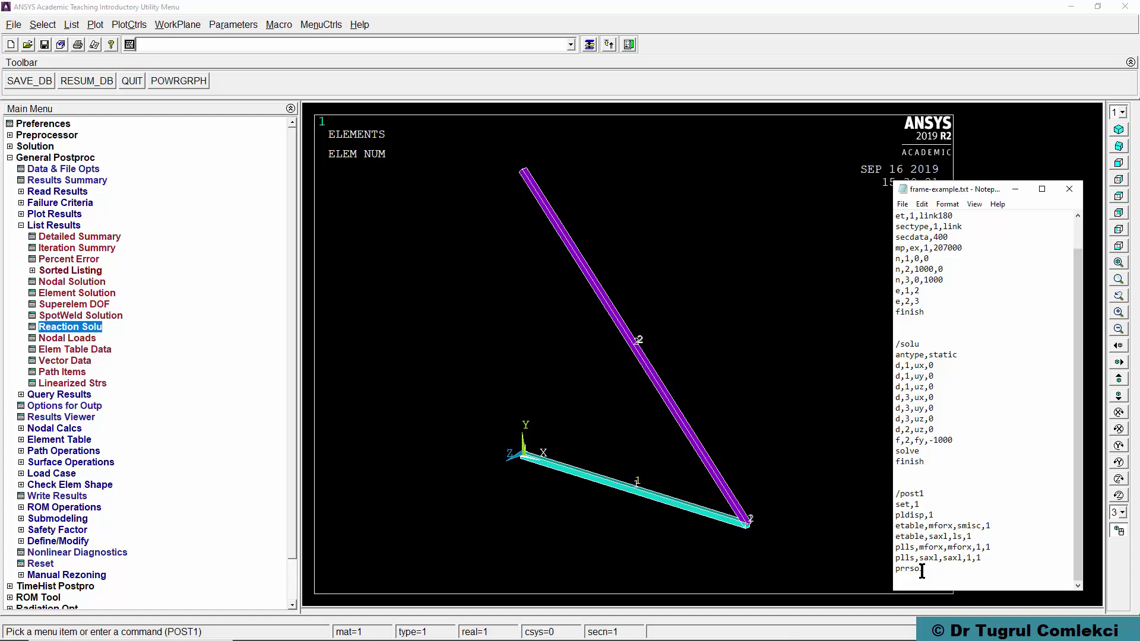
double_click(929, 571)
click(921, 580)
Step: Copy all frame-example.txt commands from Notepad and paste them into the ANSYS command line
drag(914, 578, 888, 137)
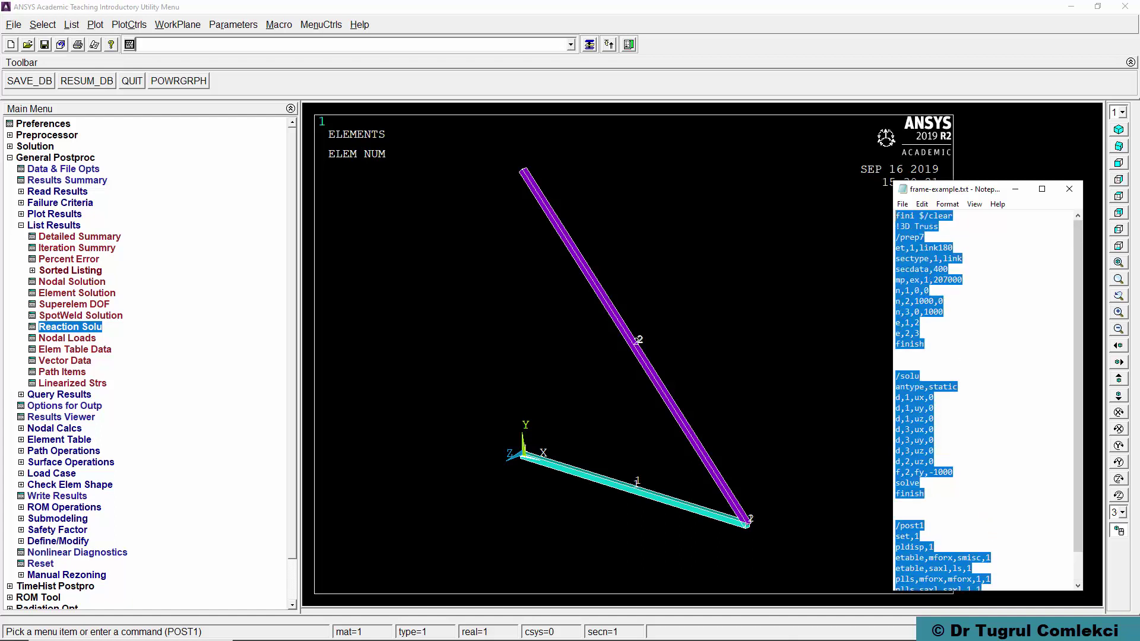
right_click(917, 243)
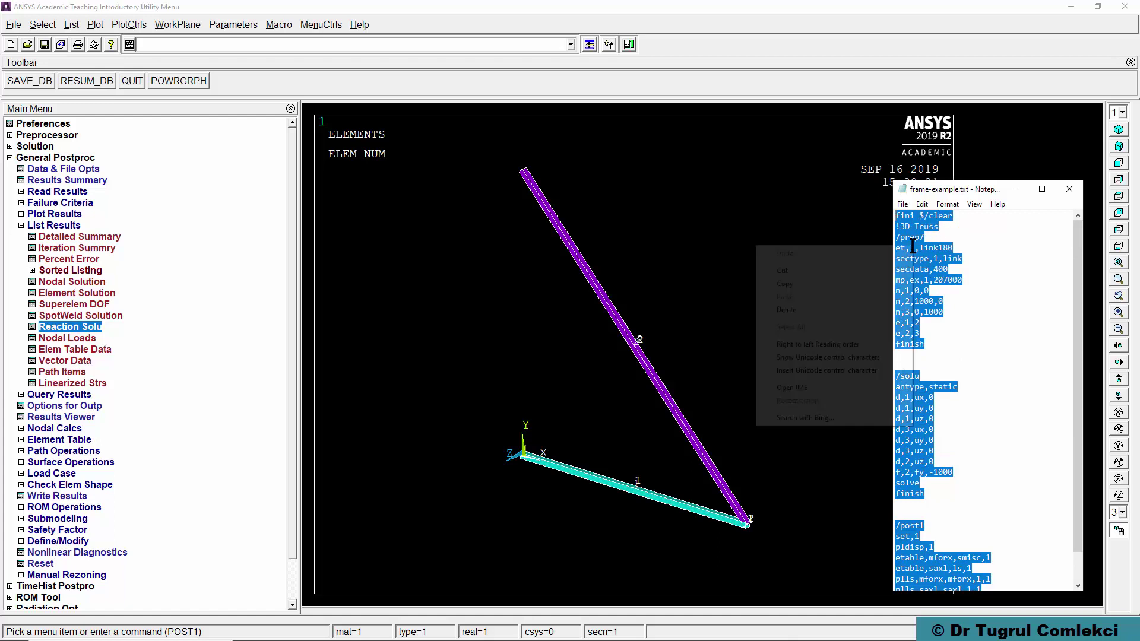
click(815, 283)
click(283, 33)
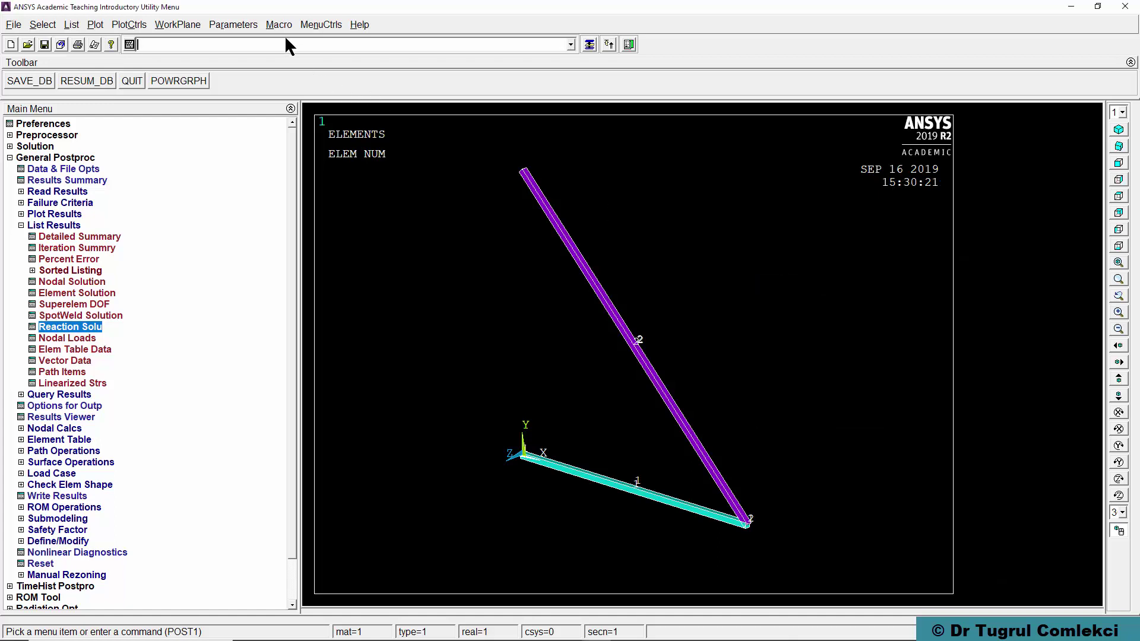
right_click(284, 38)
click(309, 127)
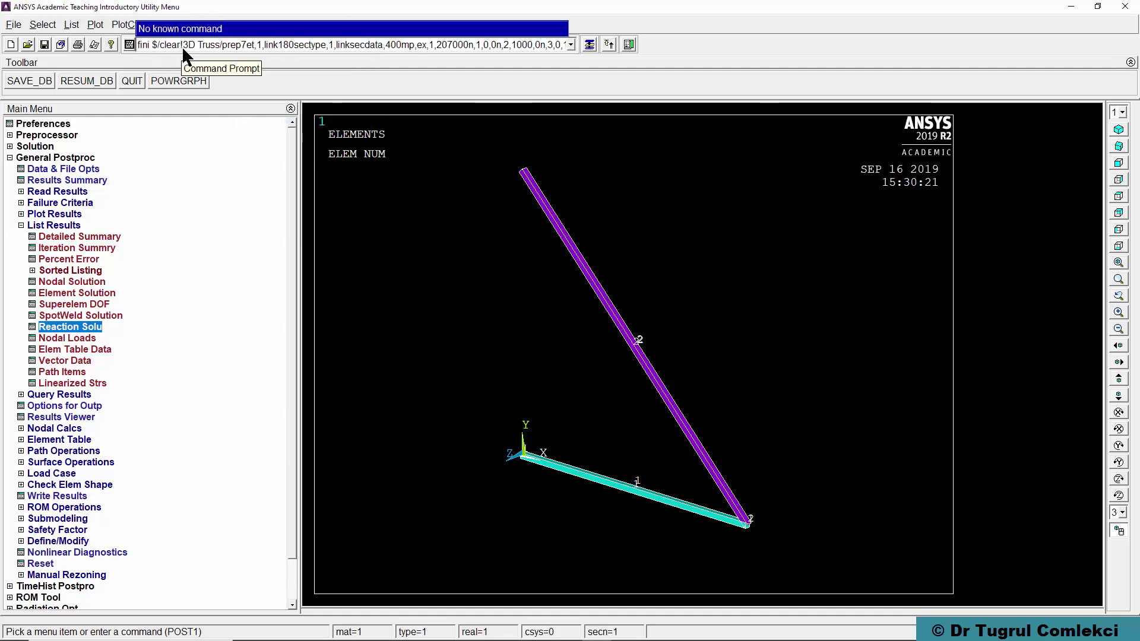
Step: Run the pasted script with /CLEAR confirmed, dismiss the solution and PRRSOL windows, and zoom in
key(Return)
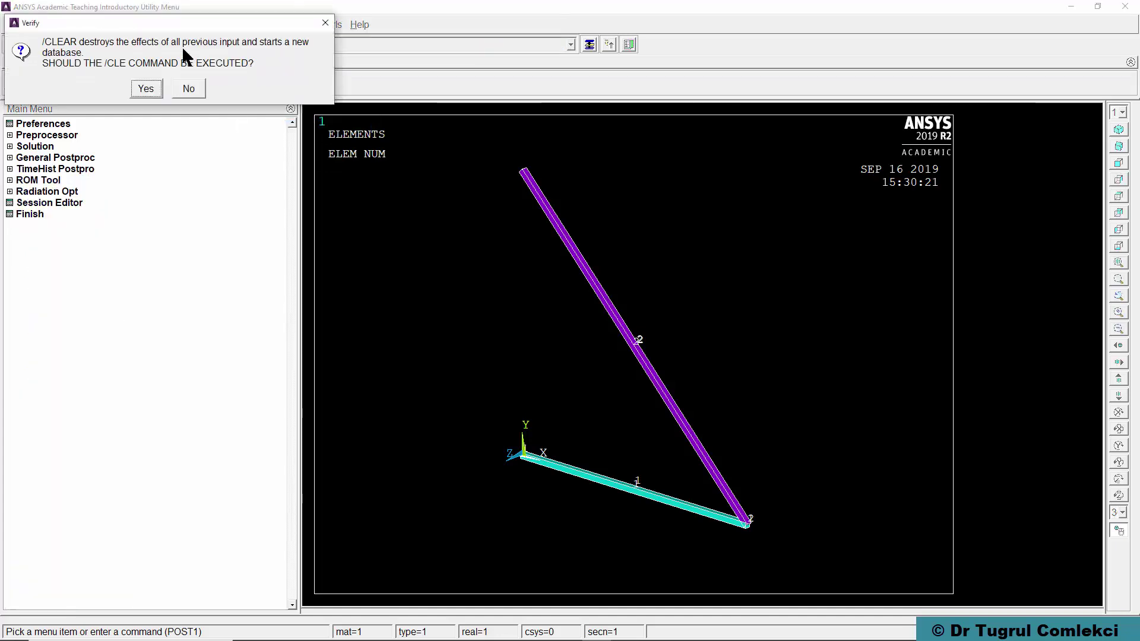
click(146, 88)
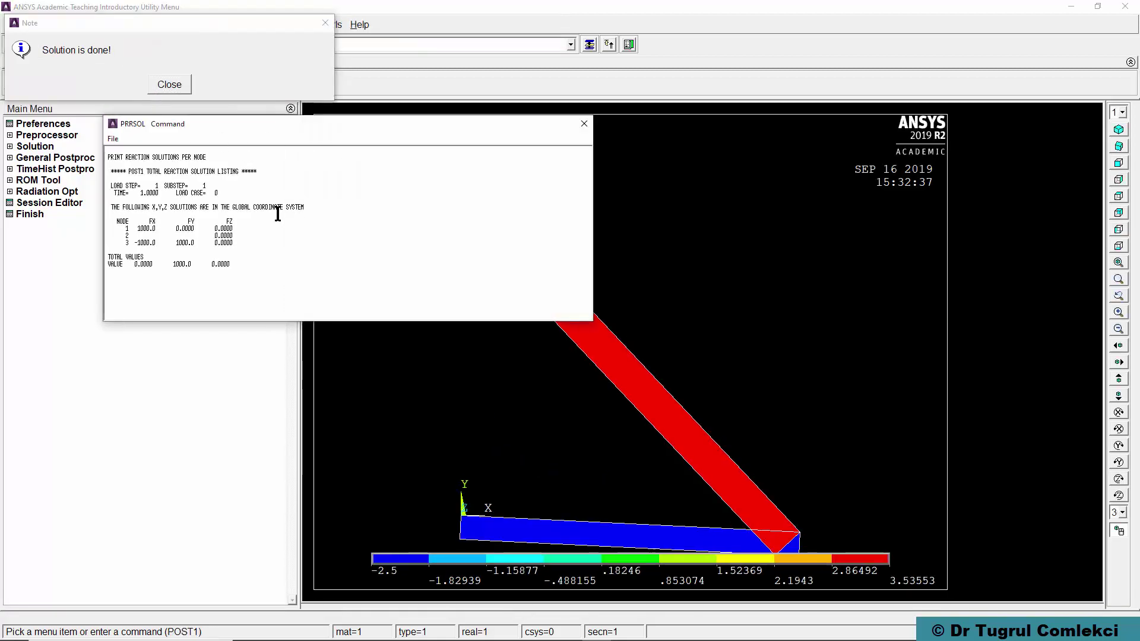
click(170, 85)
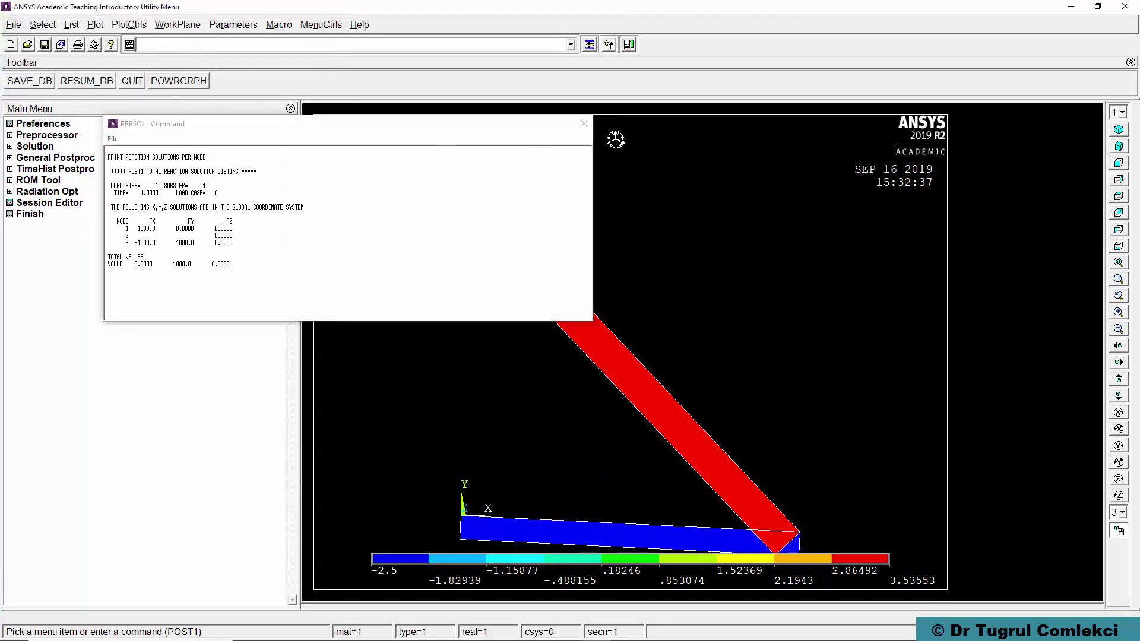
click(583, 123)
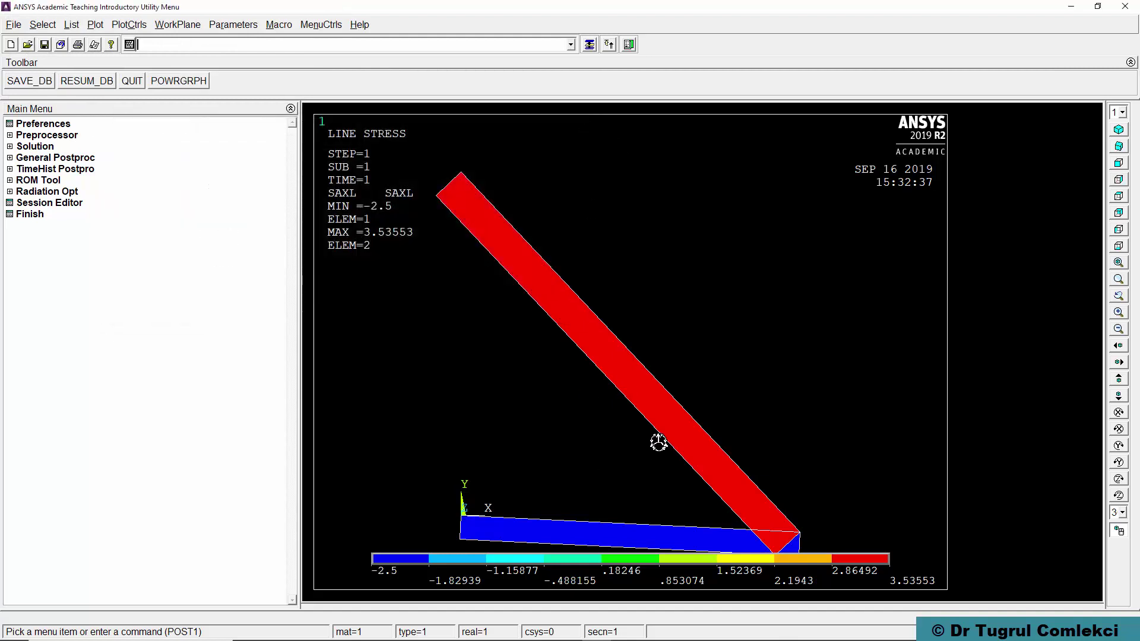
scroll(697, 435, down, 1)
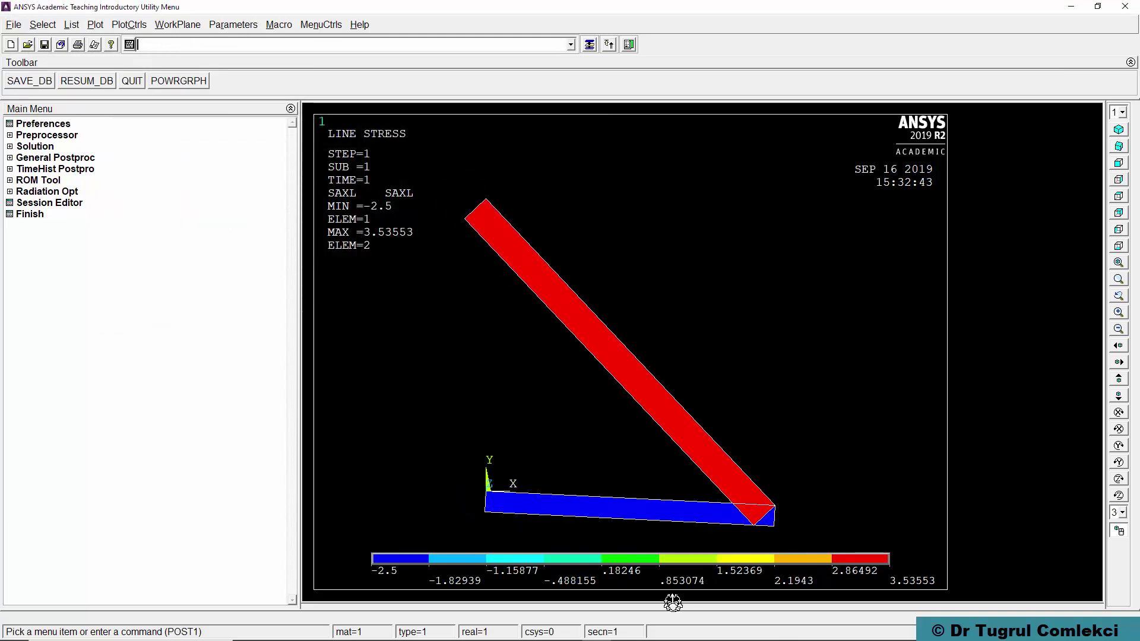